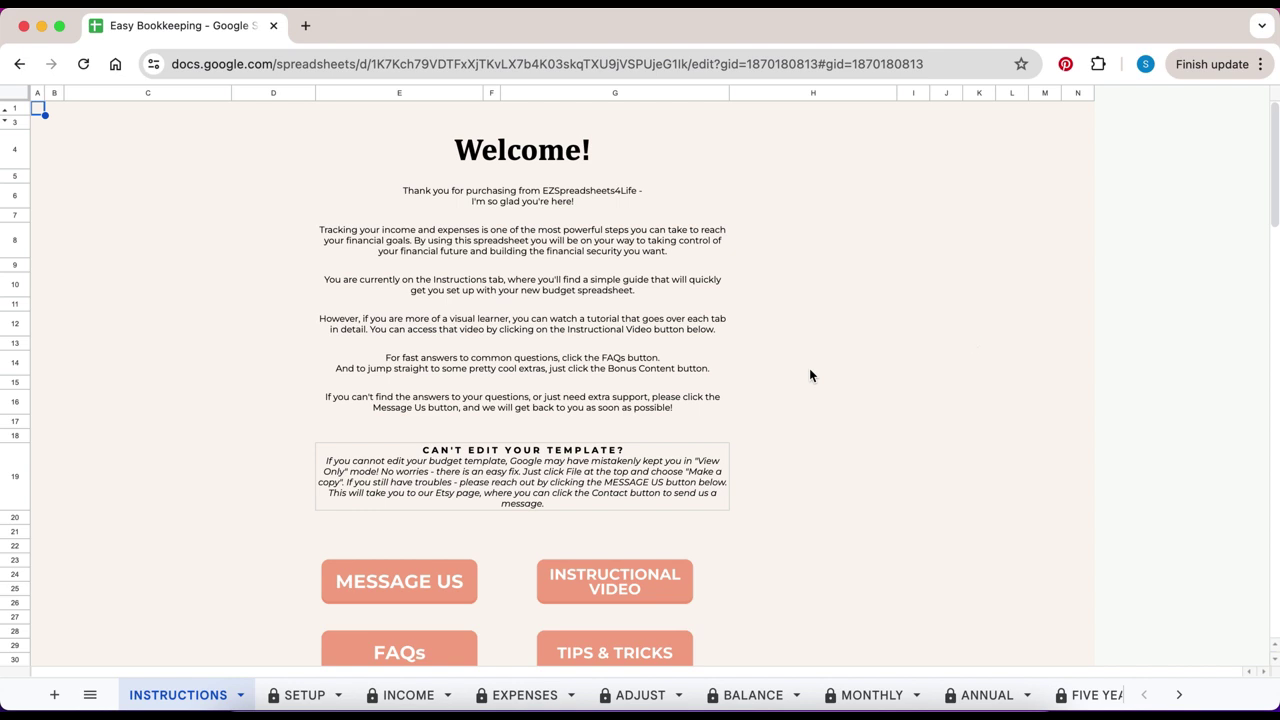
Read through the INSTRUCTIONS sheet from the welcome text to the disclaimer, and open the SETUP sheet
scroll(810, 375, "down", 3)
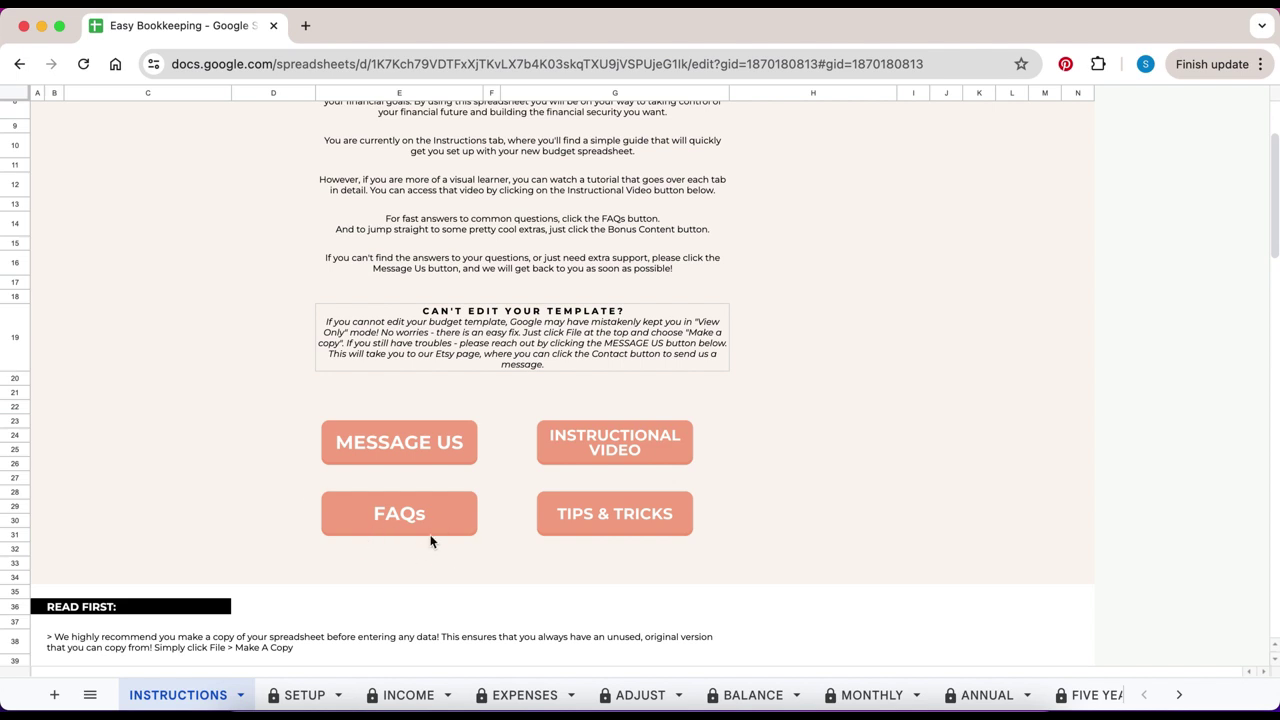
mouse_move(624, 437)
scroll(644, 489, "down", 5)
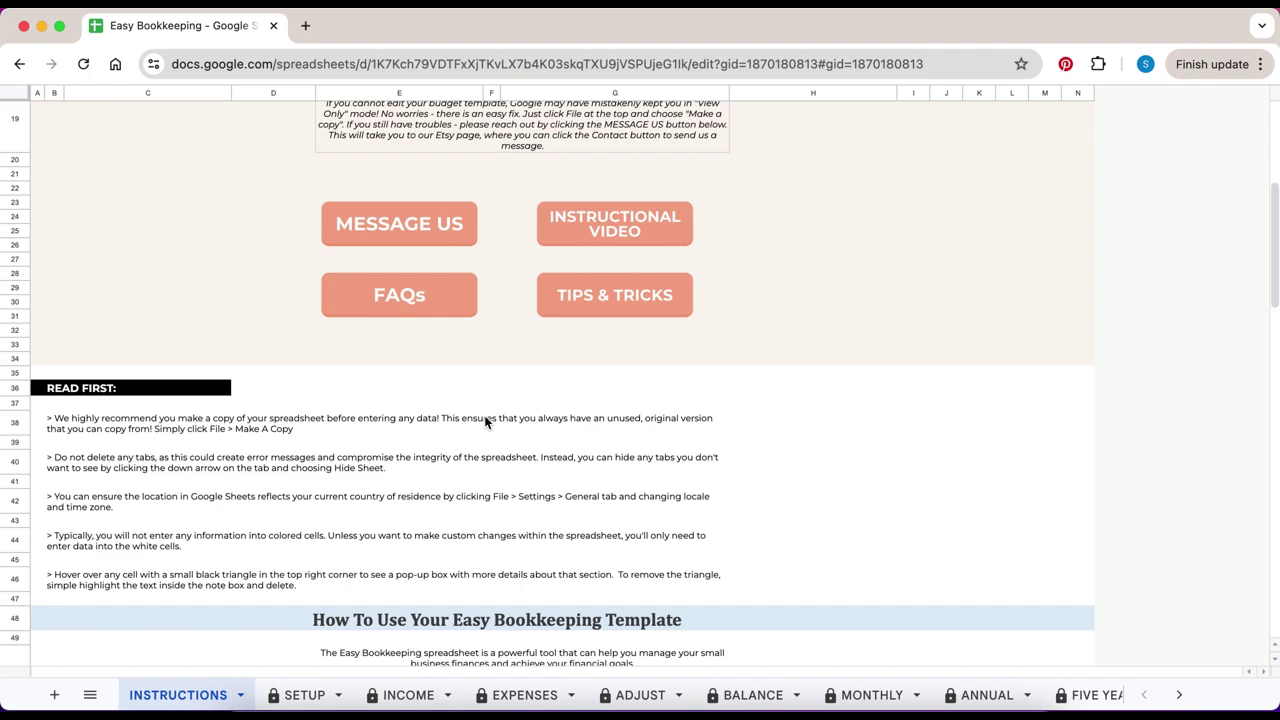
scroll(620, 458, "down", 5)
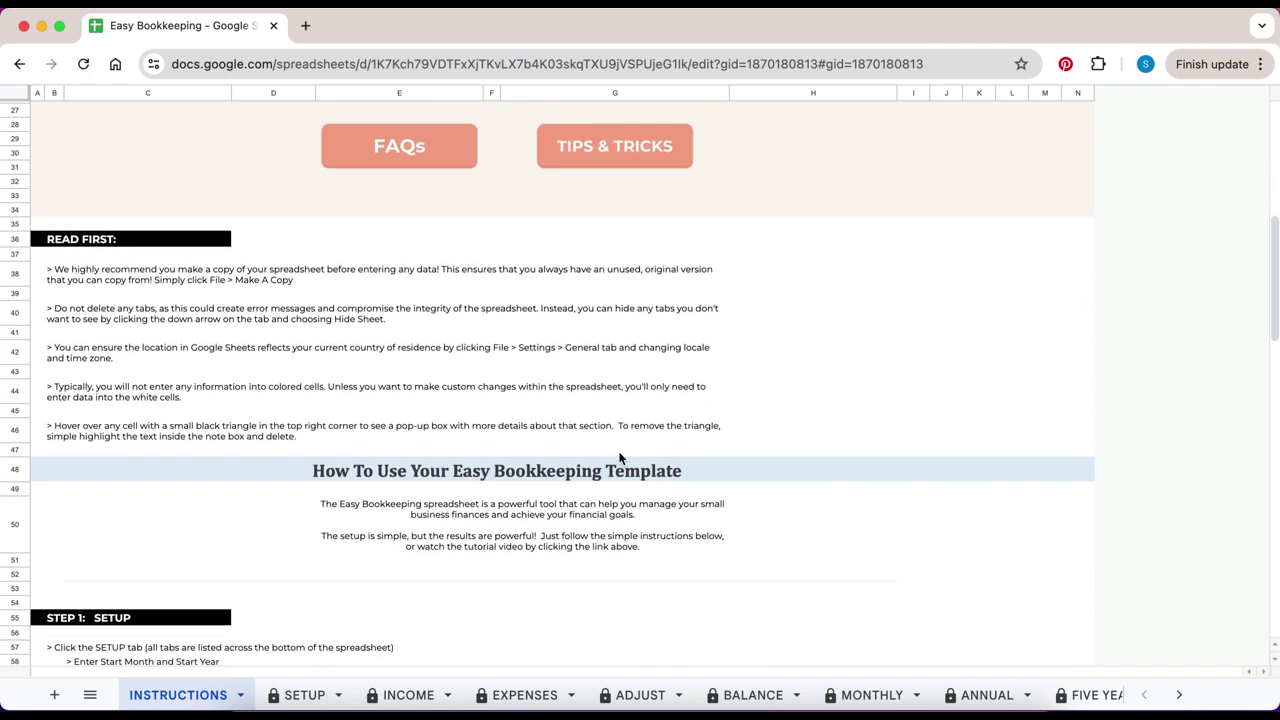
scroll(620, 458, "down", 6)
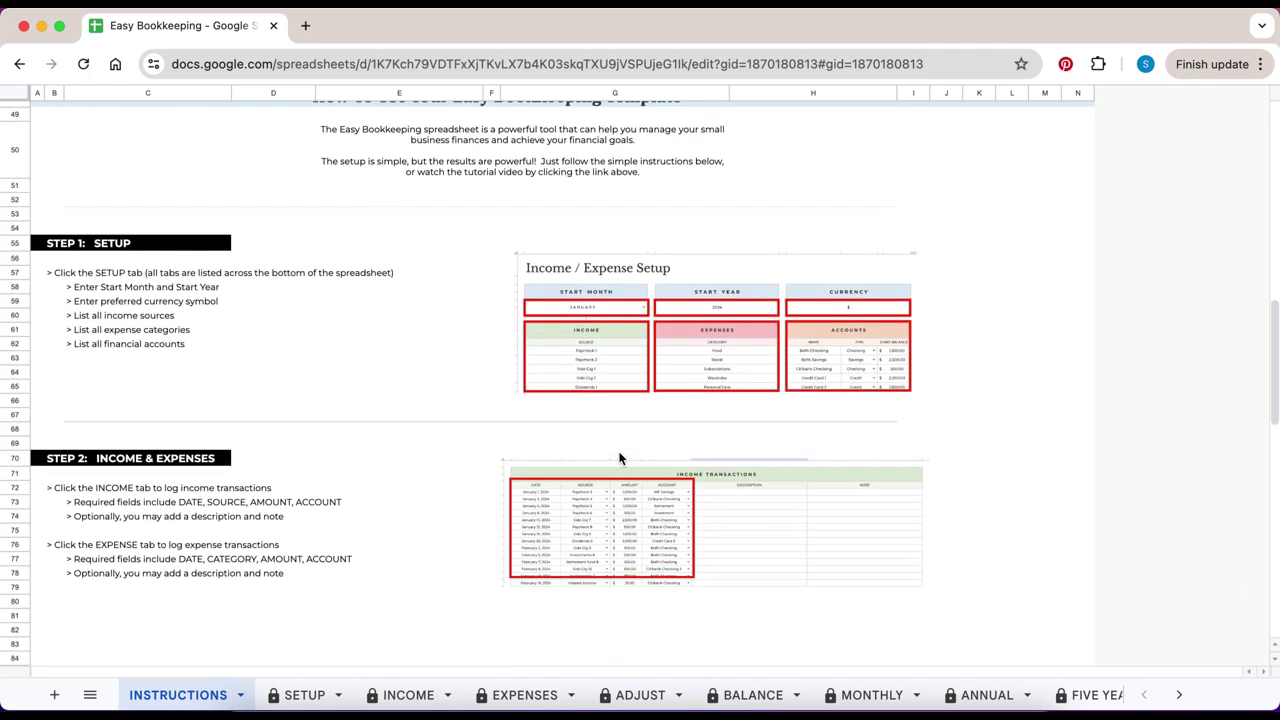
scroll(620, 458, "down", 6)
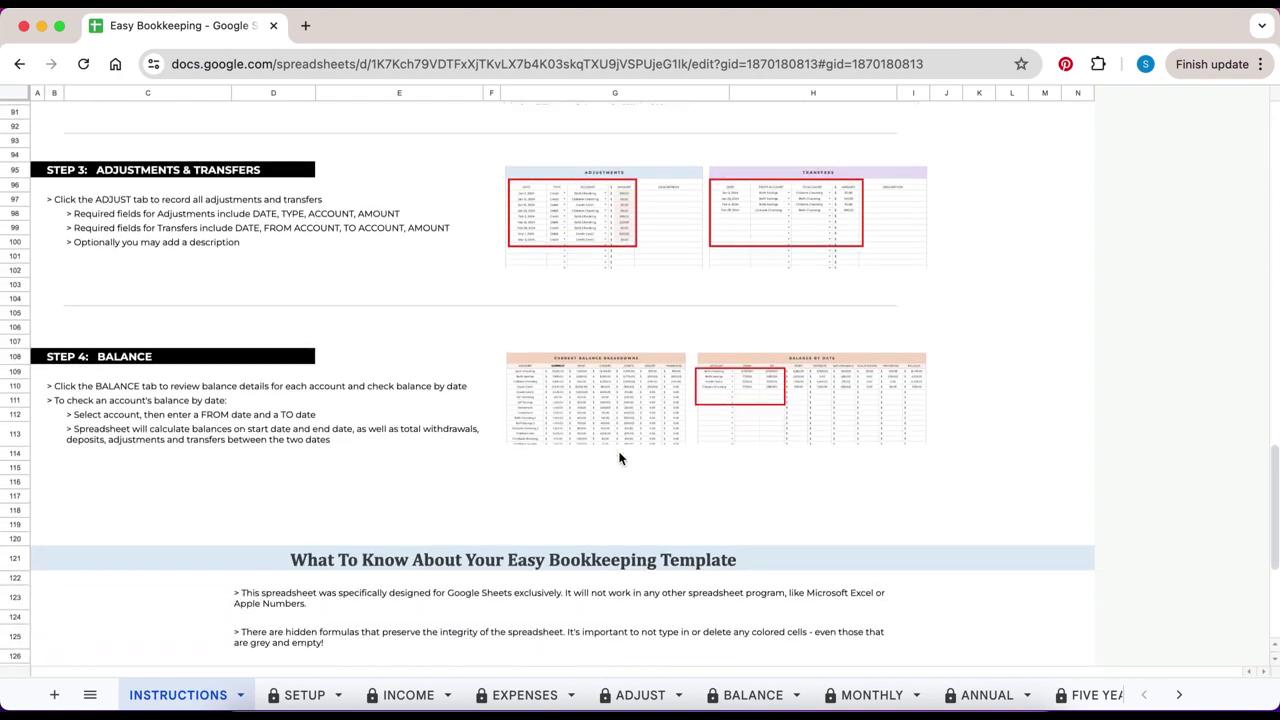
scroll(620, 458, "up", 13)
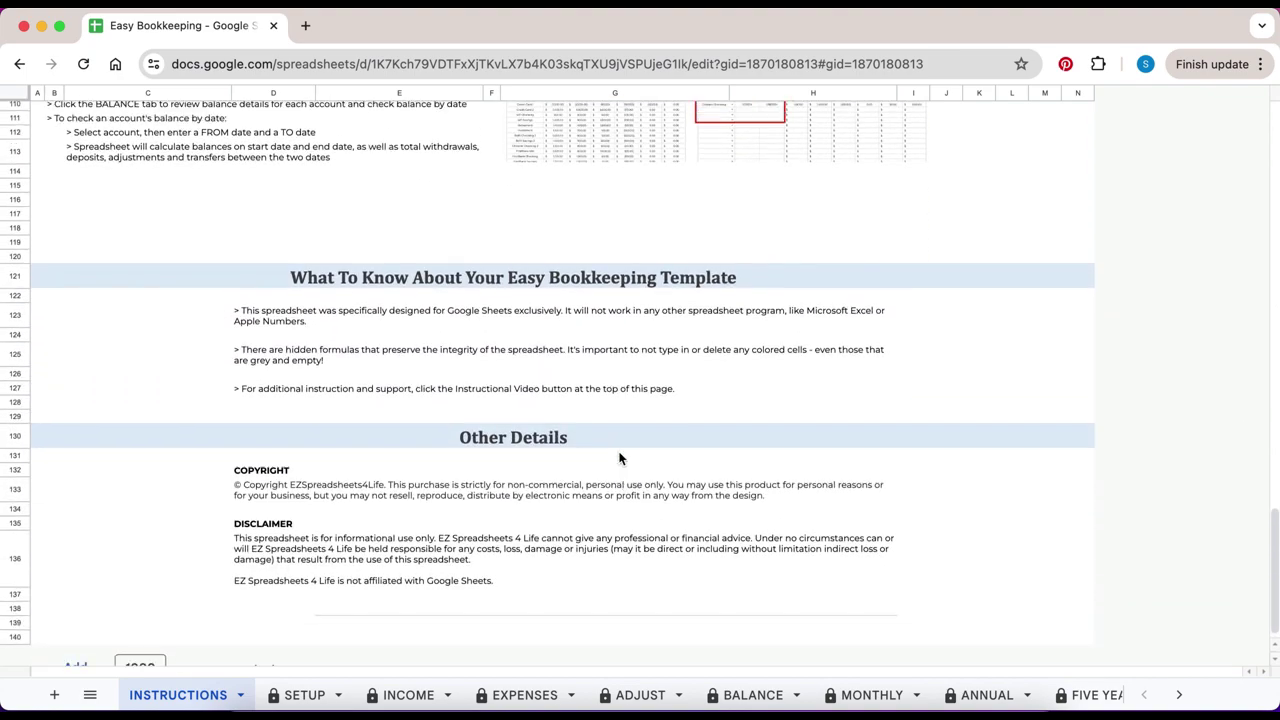
scroll(620, 458, "up", 7)
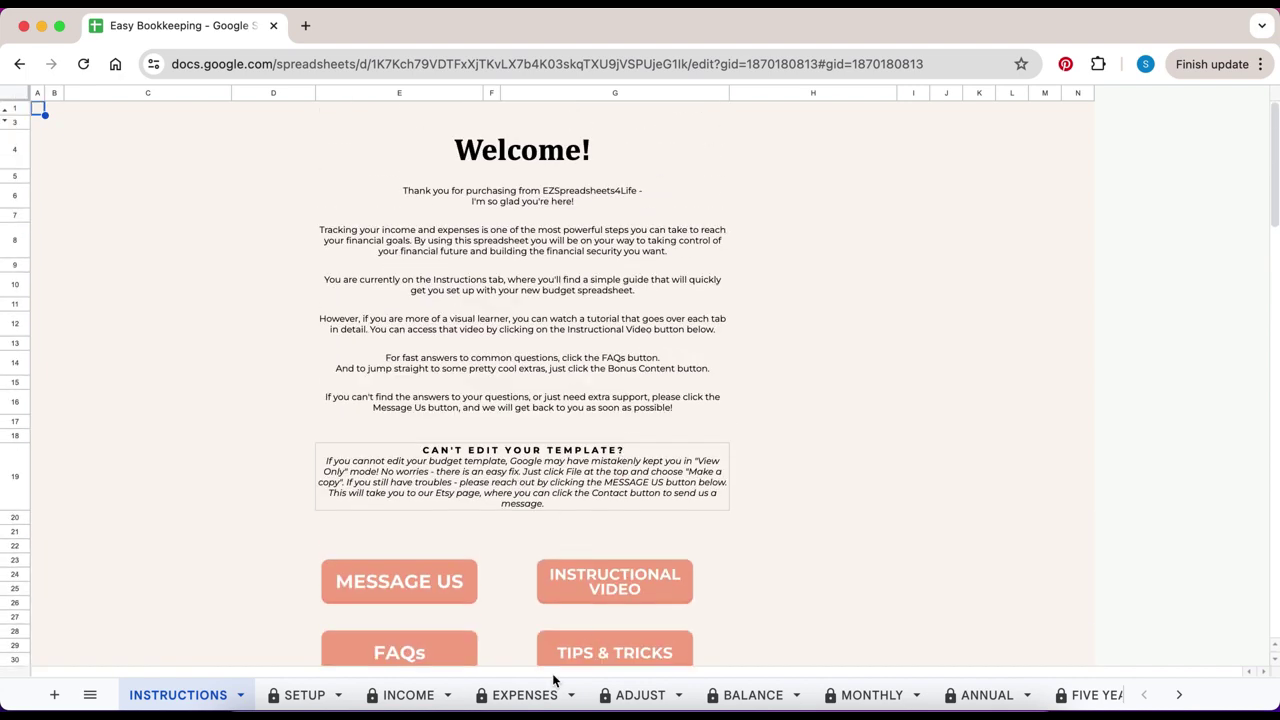
left_click(298, 700)
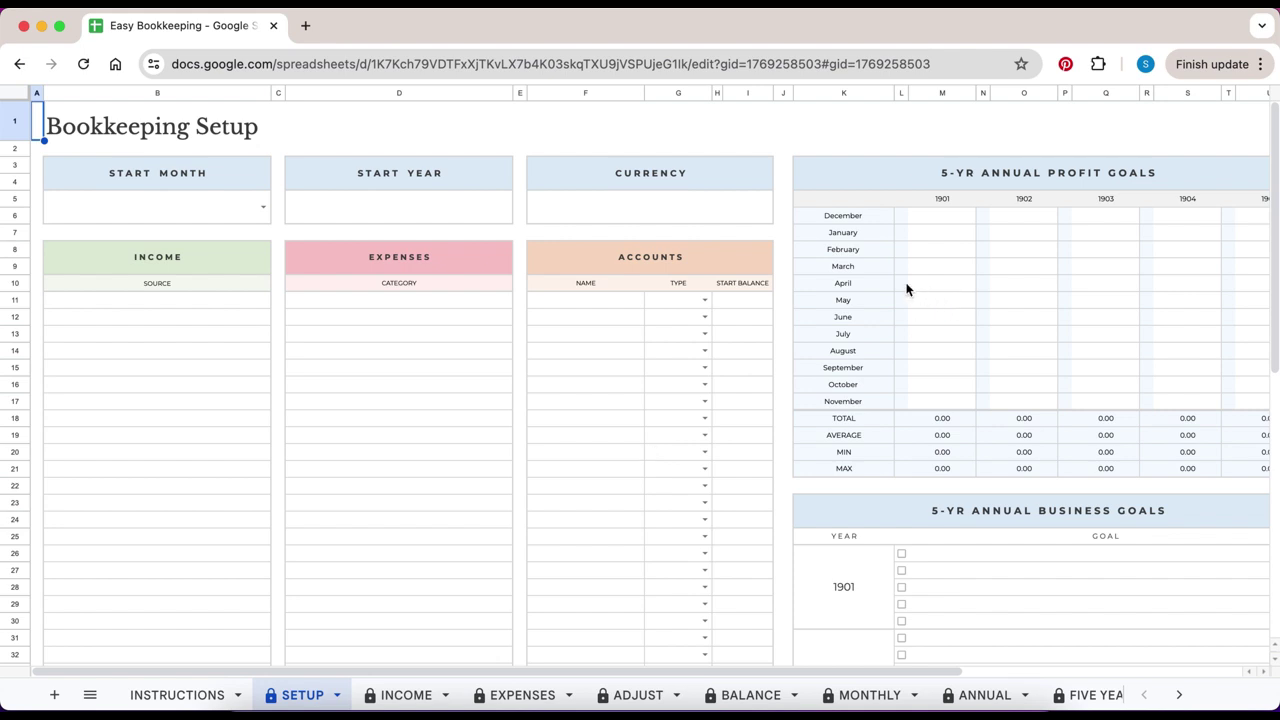
Try to edit the protected April cell in the 5-year annual profit goals table, and decline the change
left_click(873, 268)
key("Down")
key("Return")
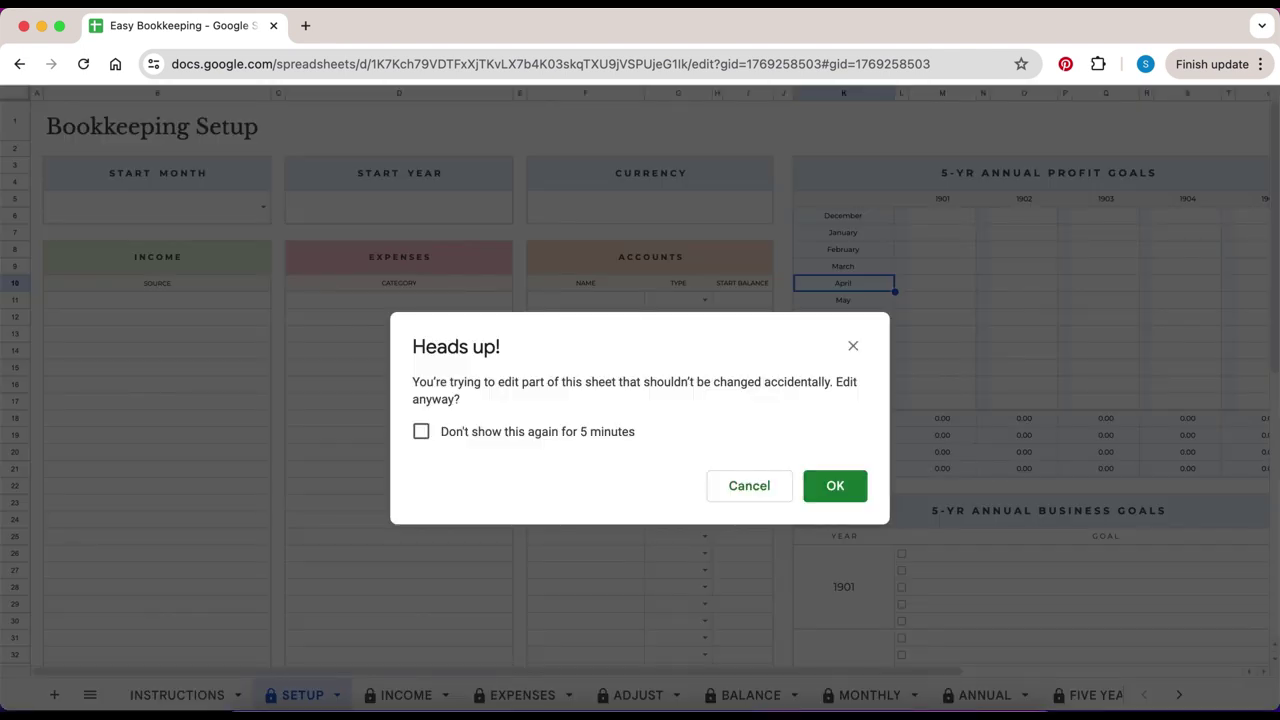
left_click(755, 487)
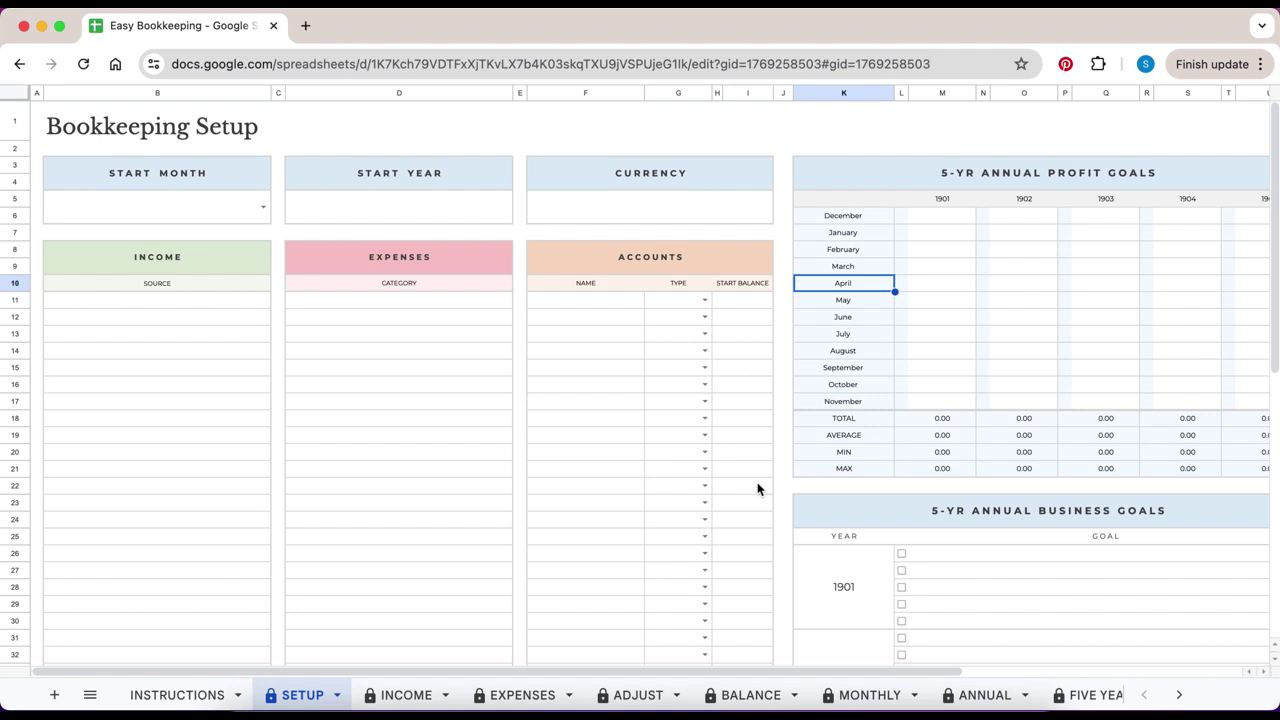
Set the bookkeeping start month to JANUARY and the start year to 2024
left_click(263, 207)
left_click(251, 238)
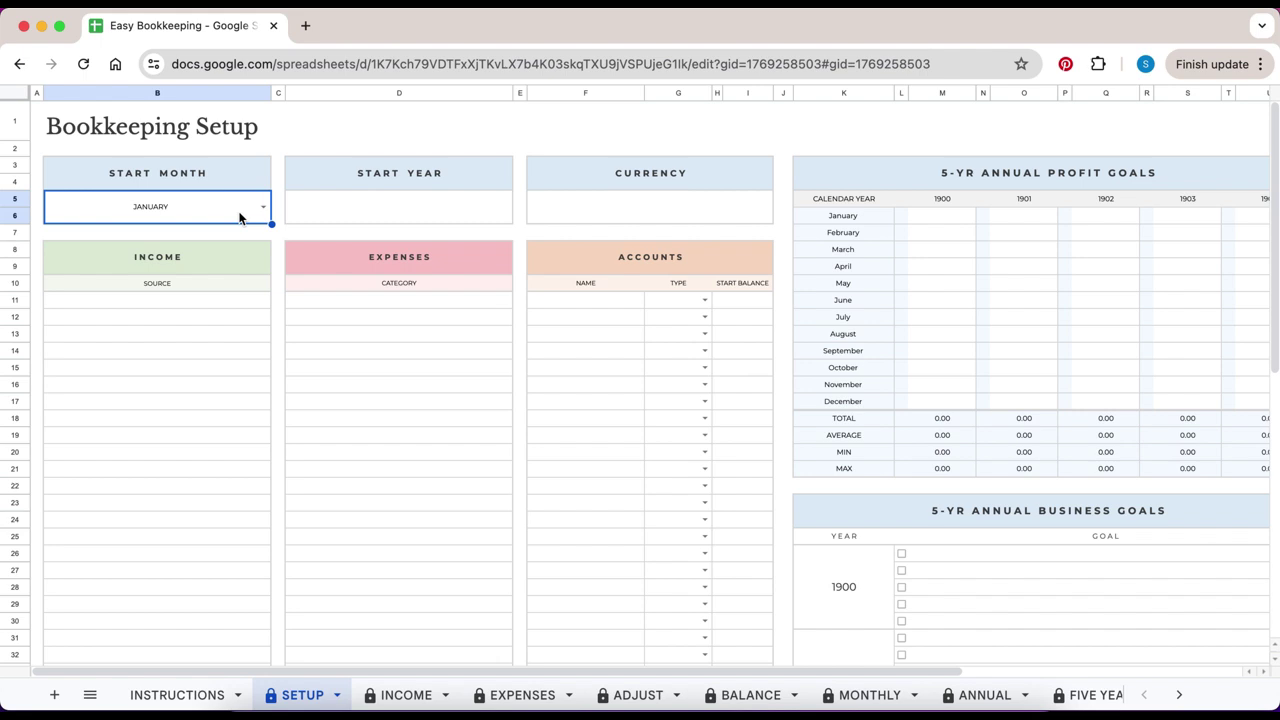
left_click(336, 208)
type("2024")
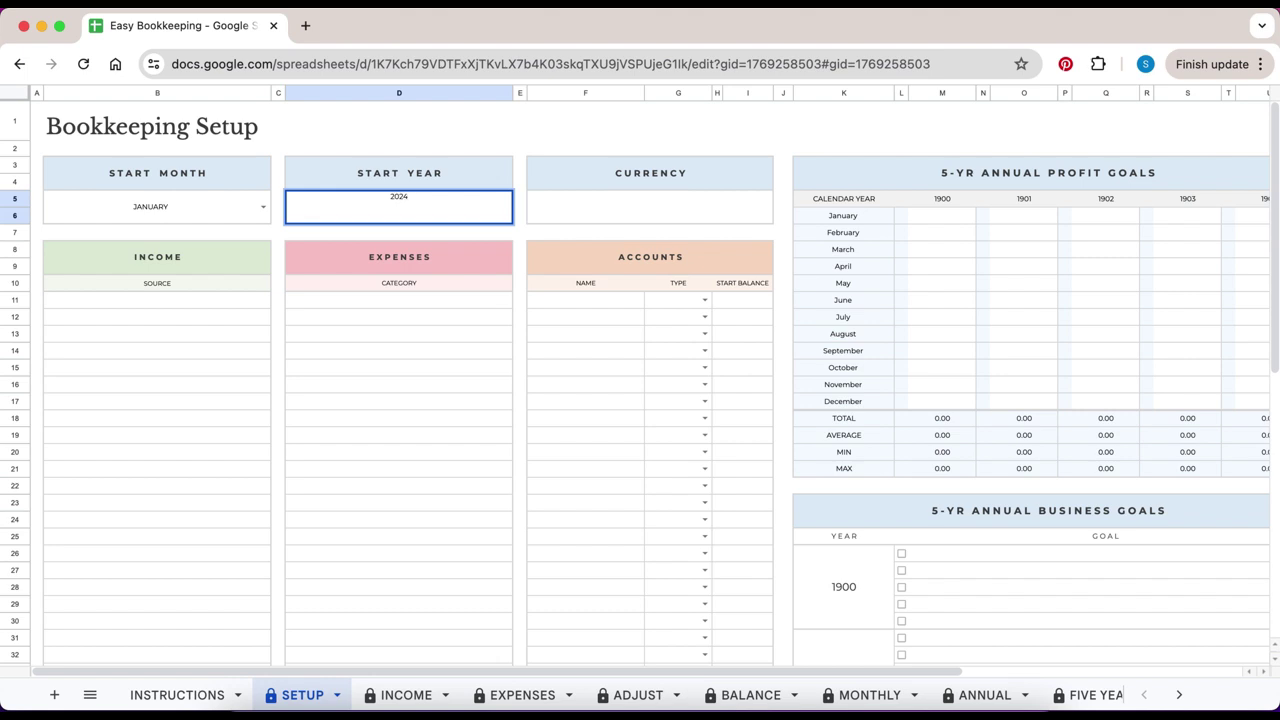
key("Tab")
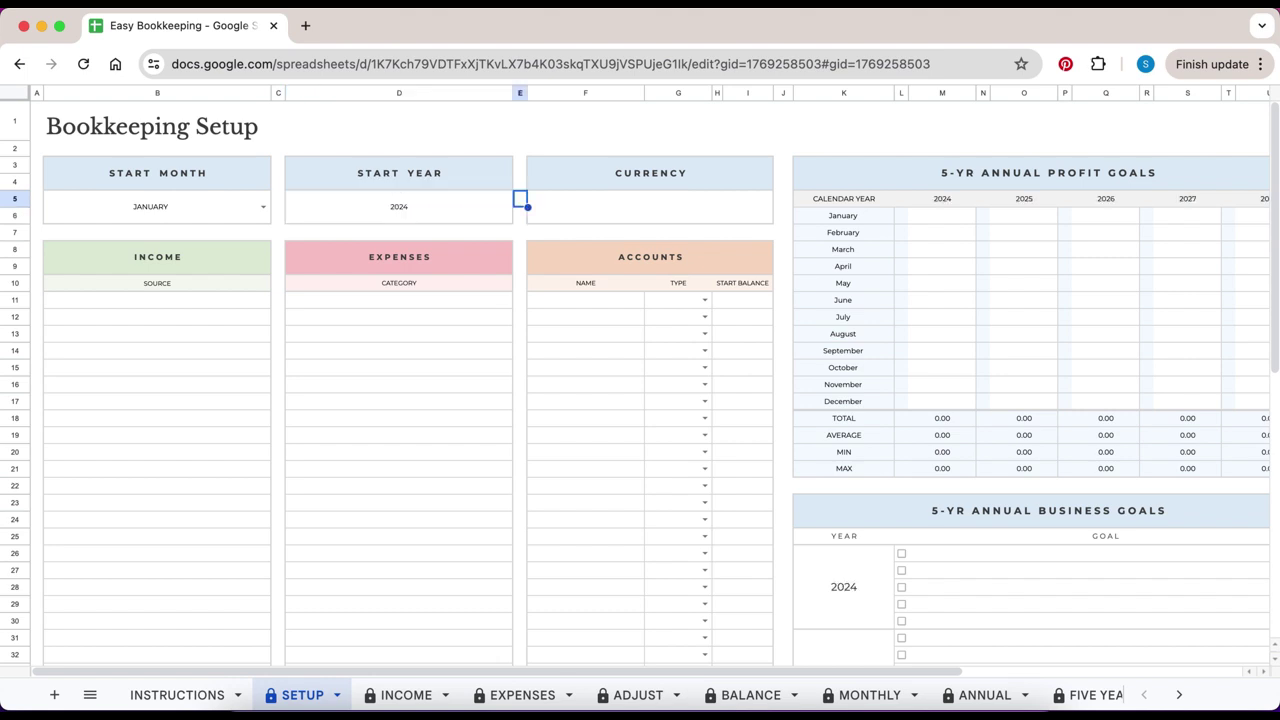
left_click(895, 180)
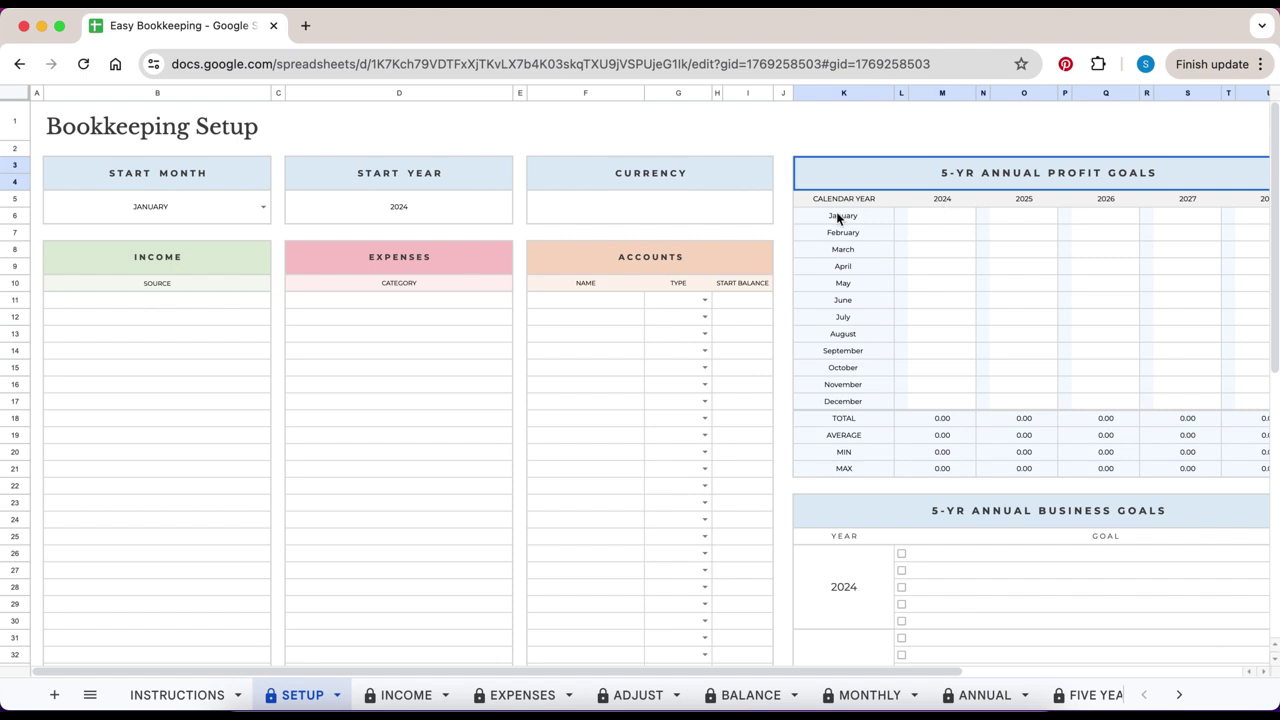
Change the start month to MARCH so the goals tables follow a fiscal year
left_click(264, 208)
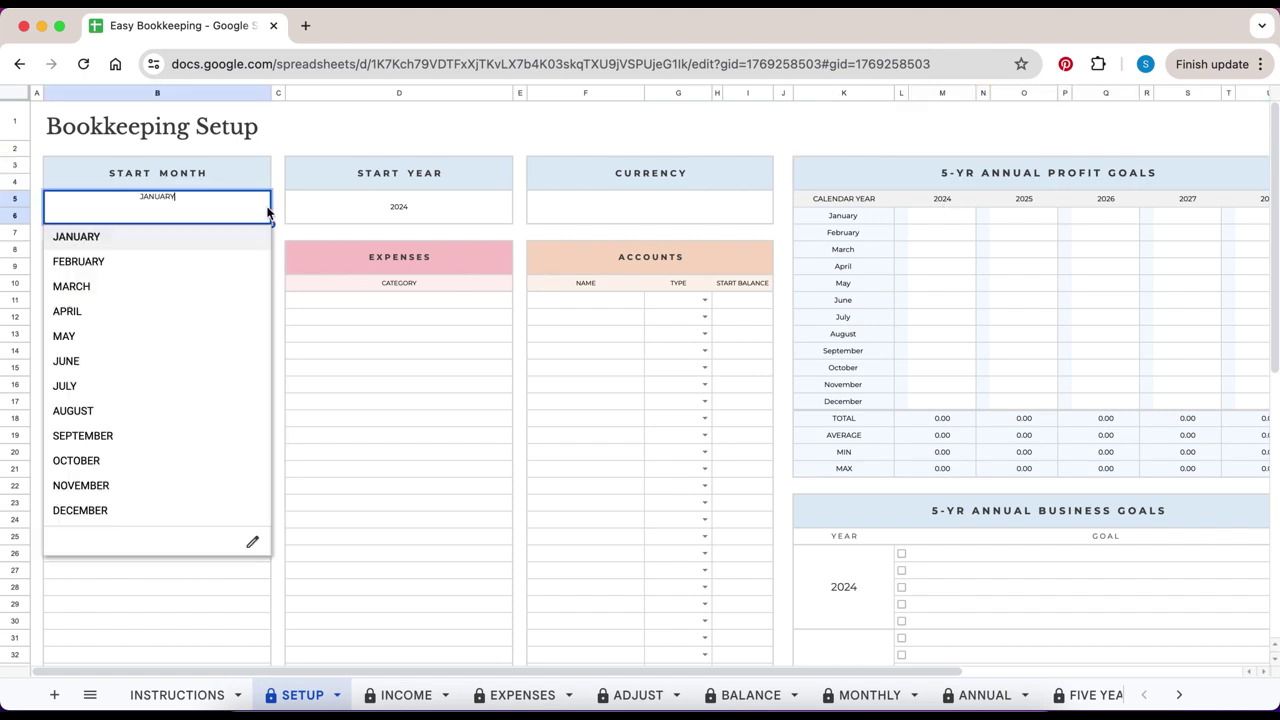
left_click(217, 289)
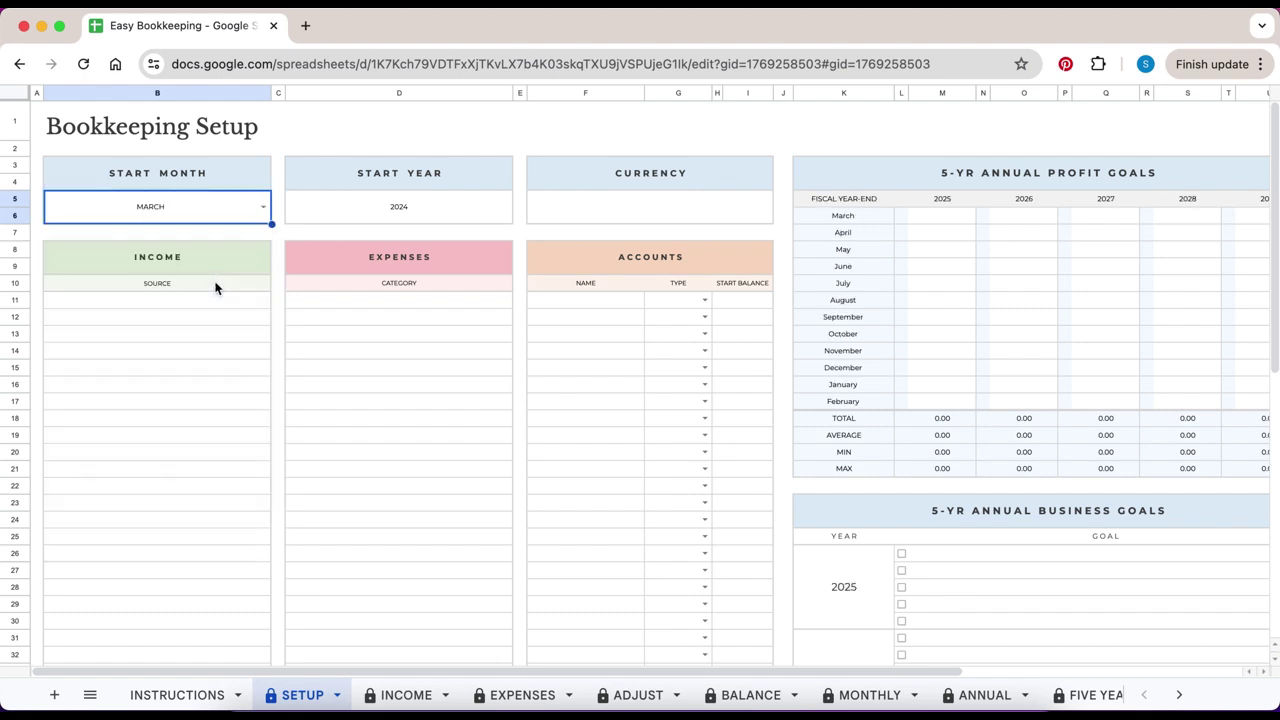
left_click(826, 170)
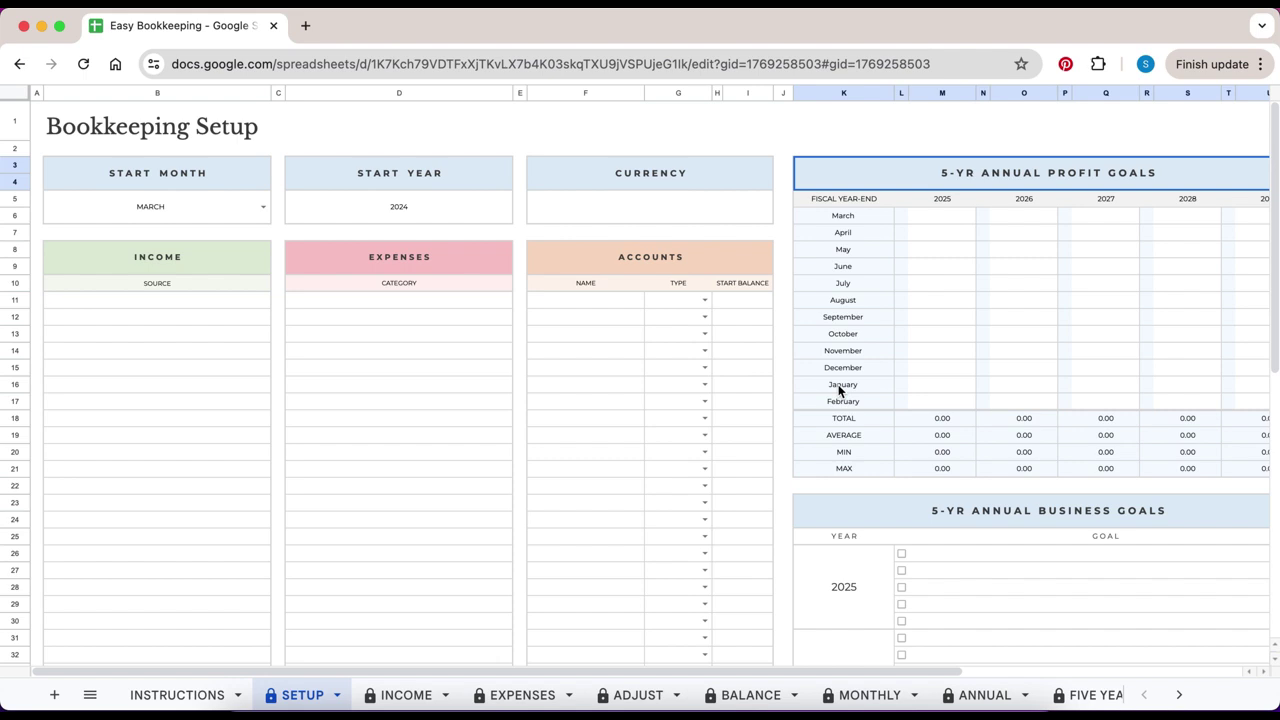
left_click(264, 207)
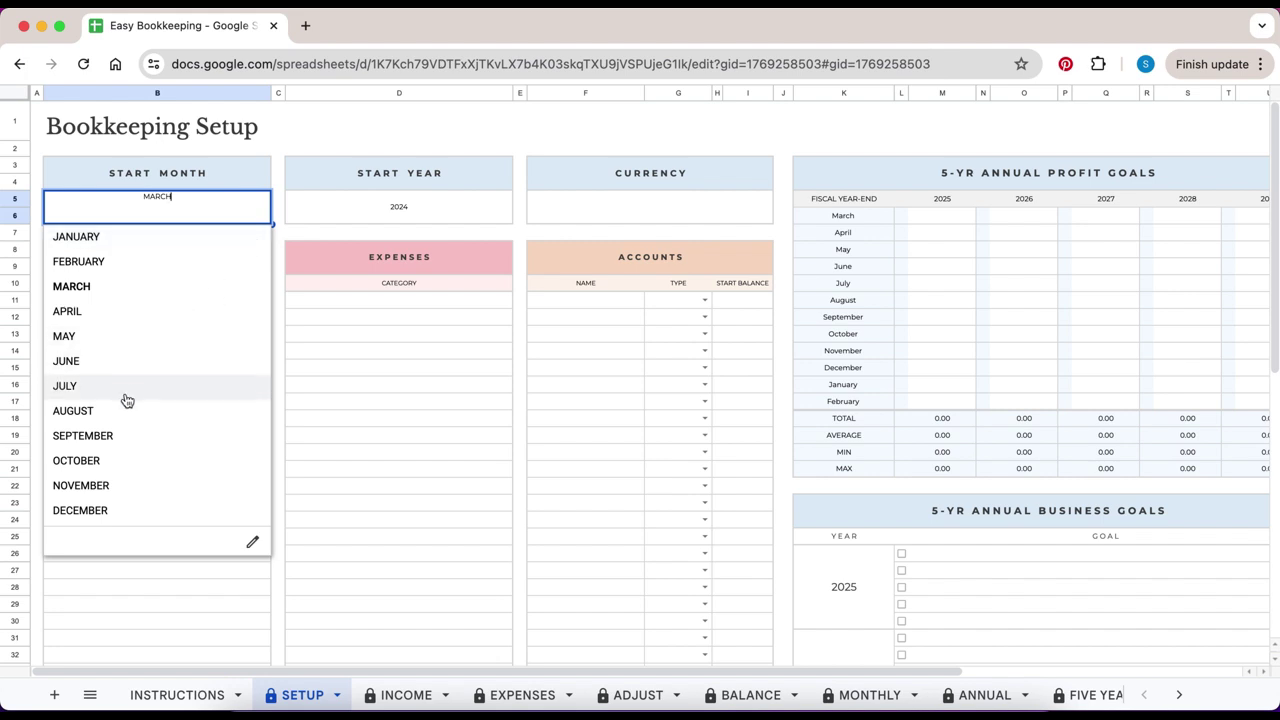
left_click(132, 287)
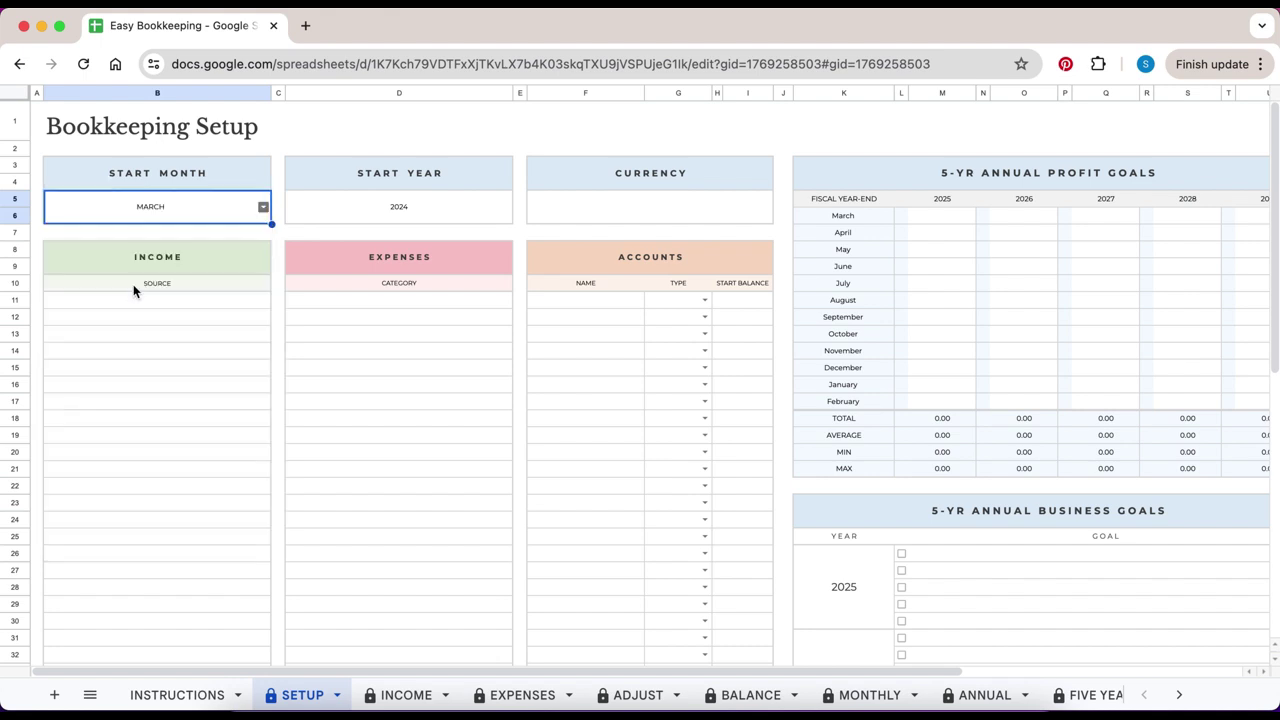
Set the bookkeeping currency symbol to $
left_click(334, 211)
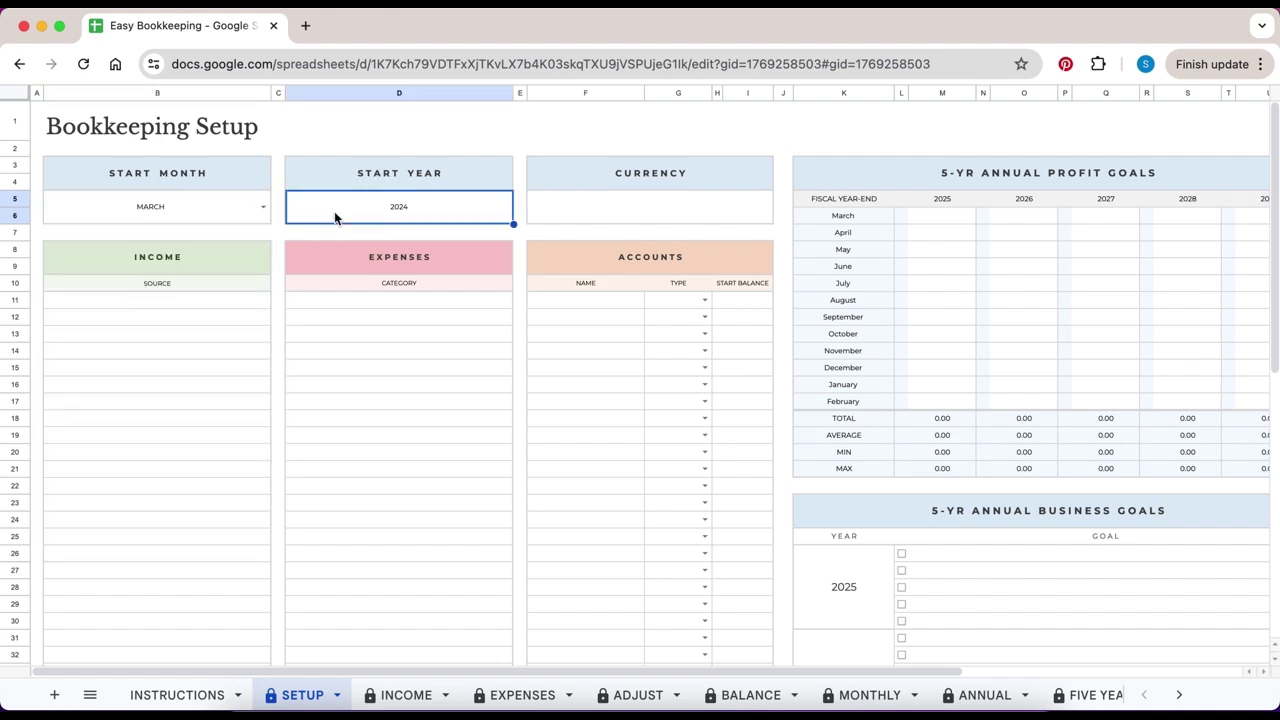
left_click(555, 208)
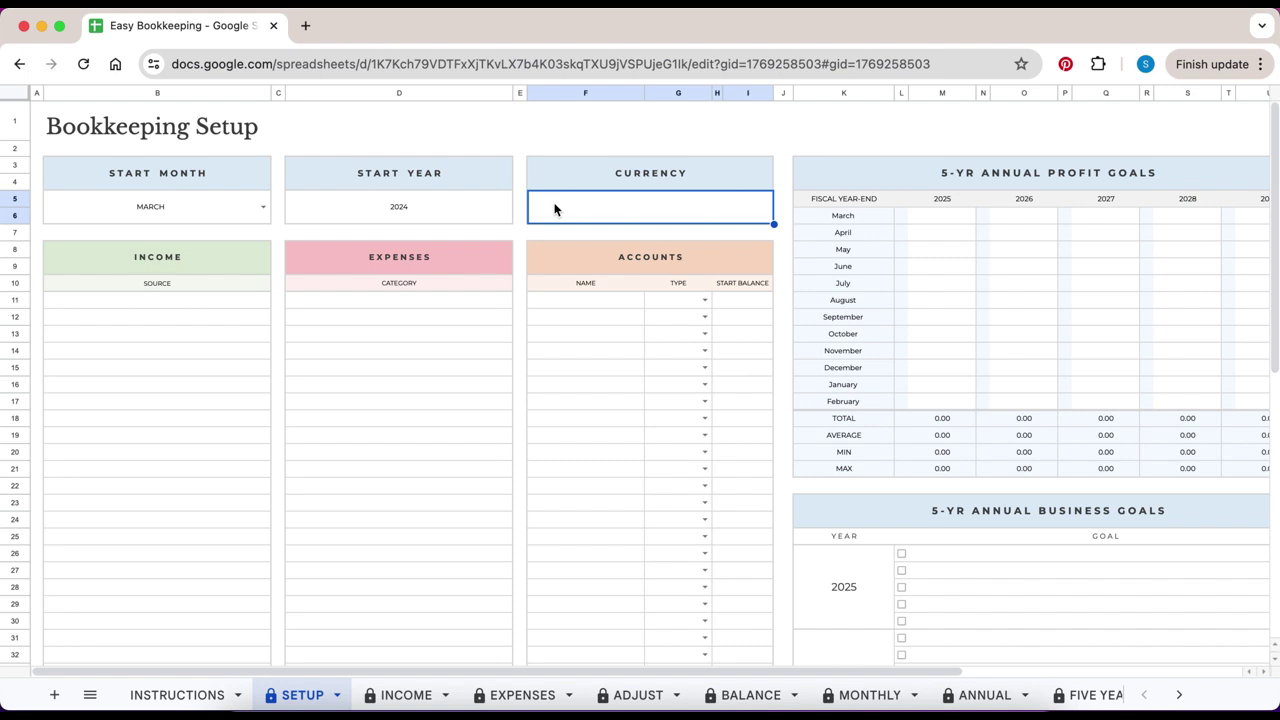
type("$")
key("Return")
Look over the income, expenses, accounts, annual profit goals, annual business goals and notes sections of the SETUP sheet
left_click(161, 268)
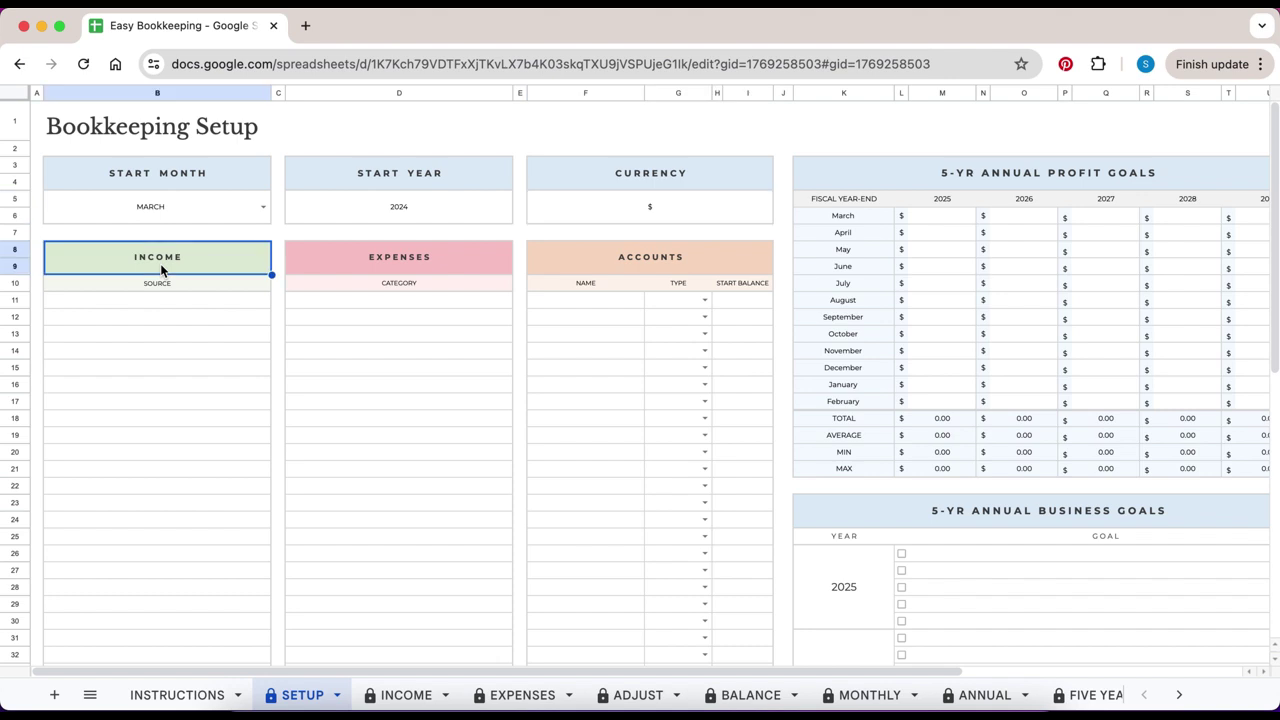
left_click(314, 268)
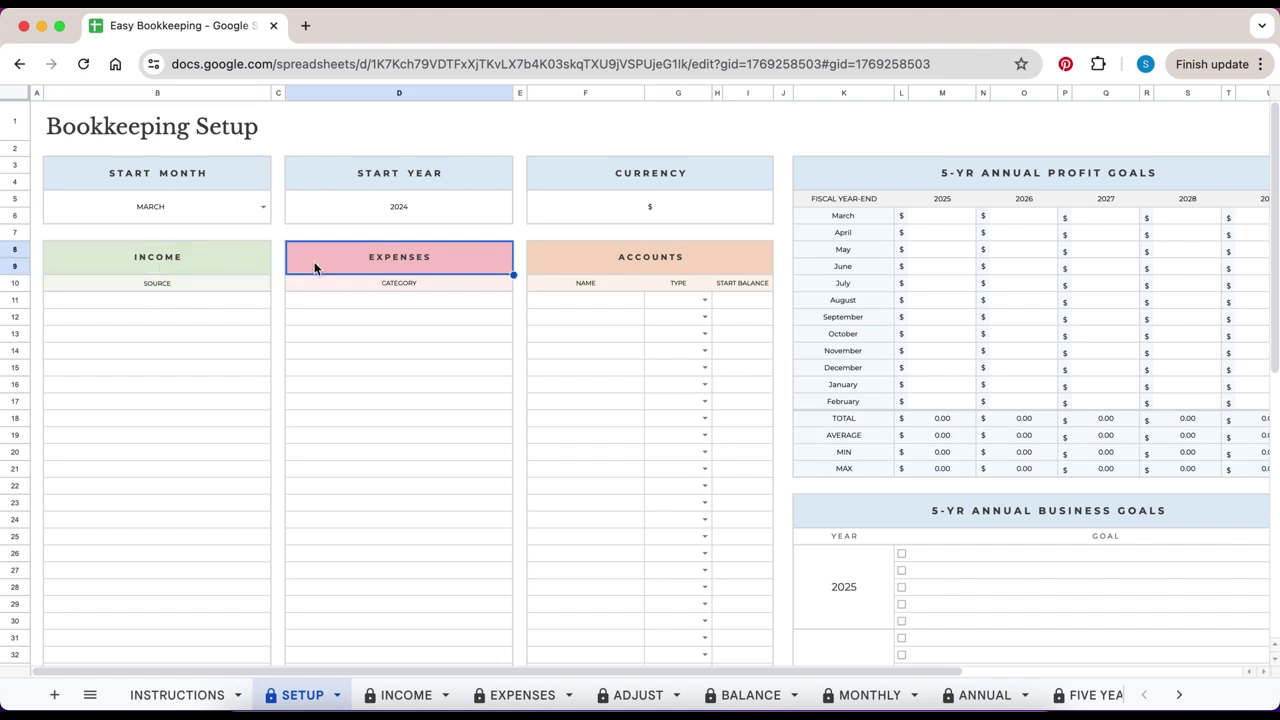
left_click(572, 262)
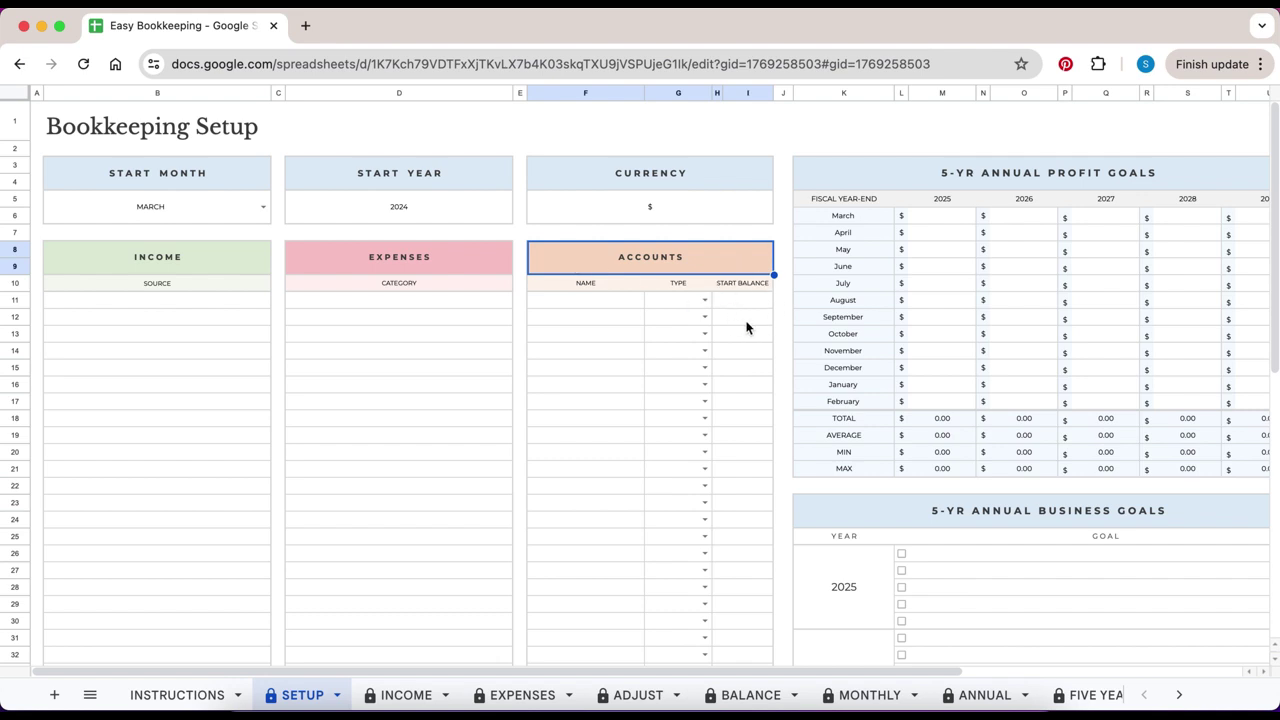
scroll(746, 327, "right", 8)
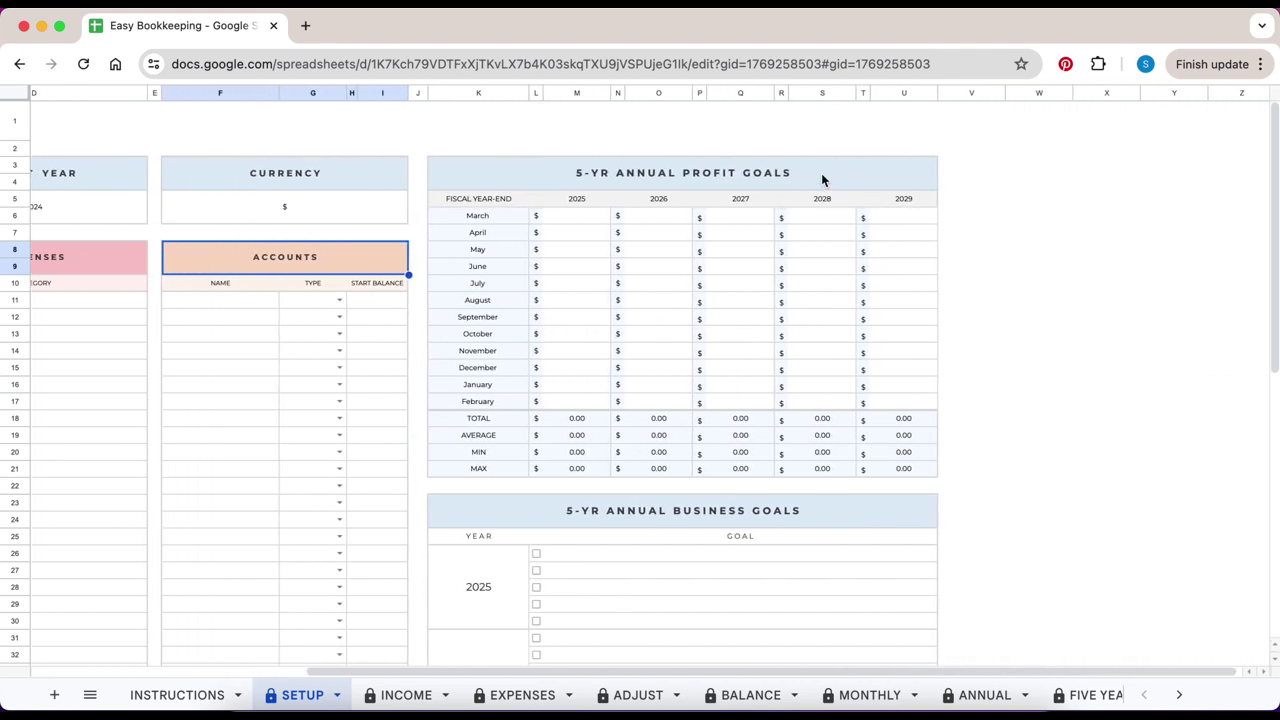
left_click(819, 179)
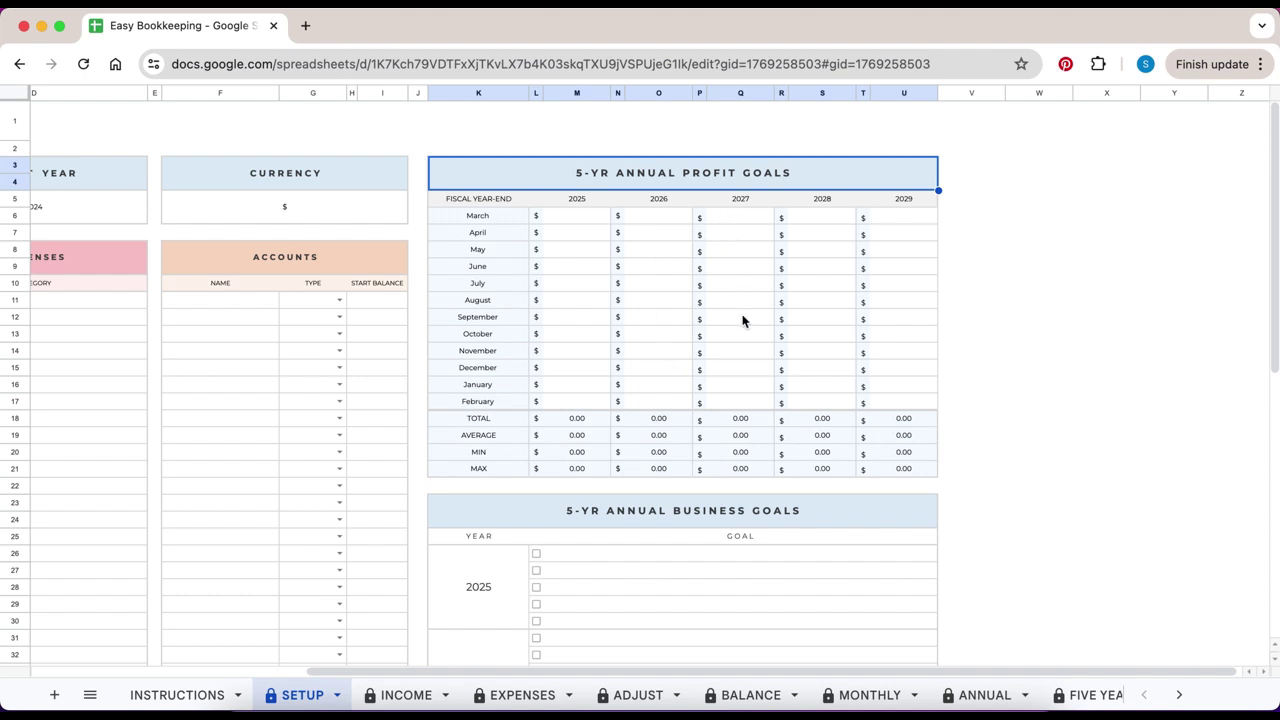
scroll(742, 320, "down", 5)
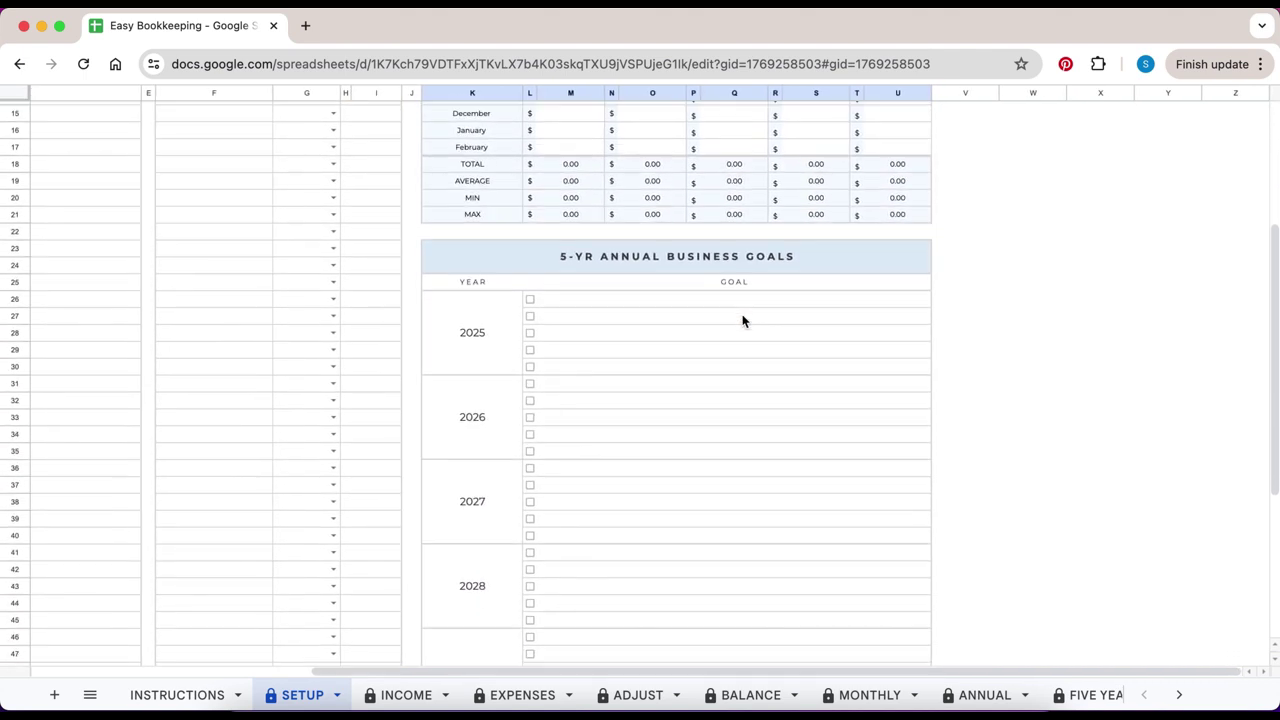
scroll(742, 320, "down", 1)
left_click(742, 234)
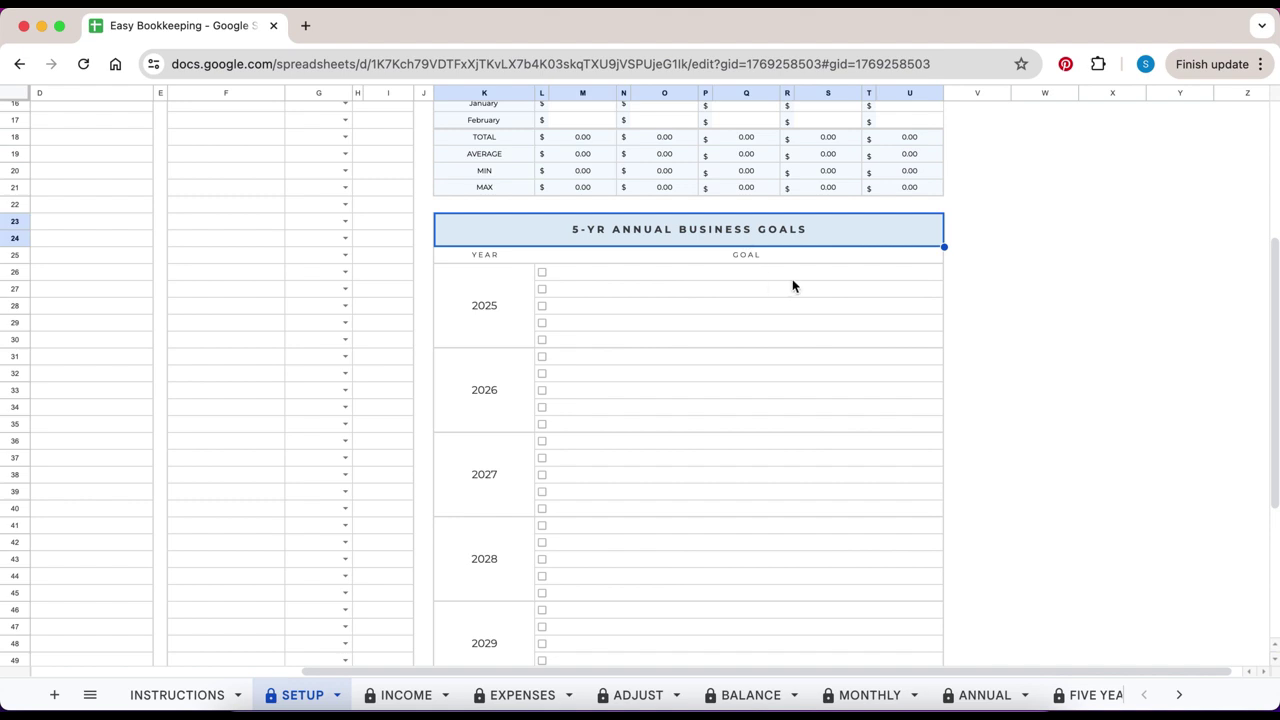
scroll(805, 271, "down", 6)
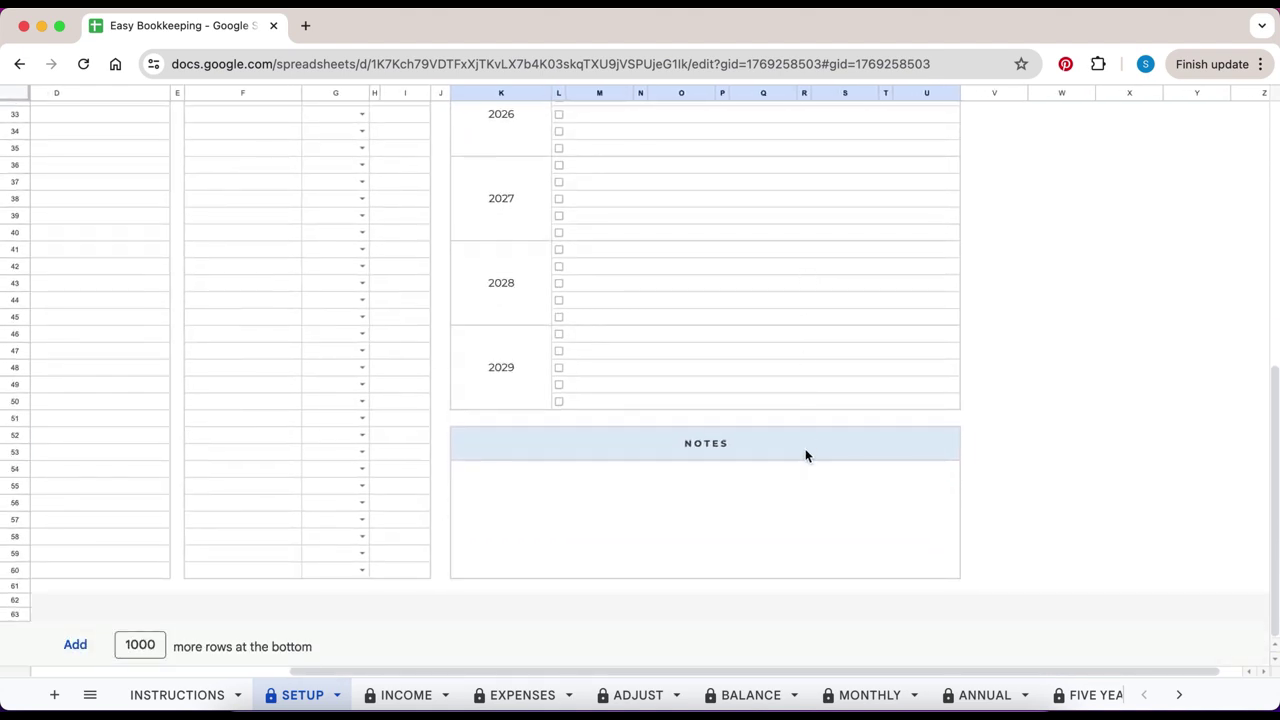
left_click(805, 456)
scroll(686, 343, "left", 5)
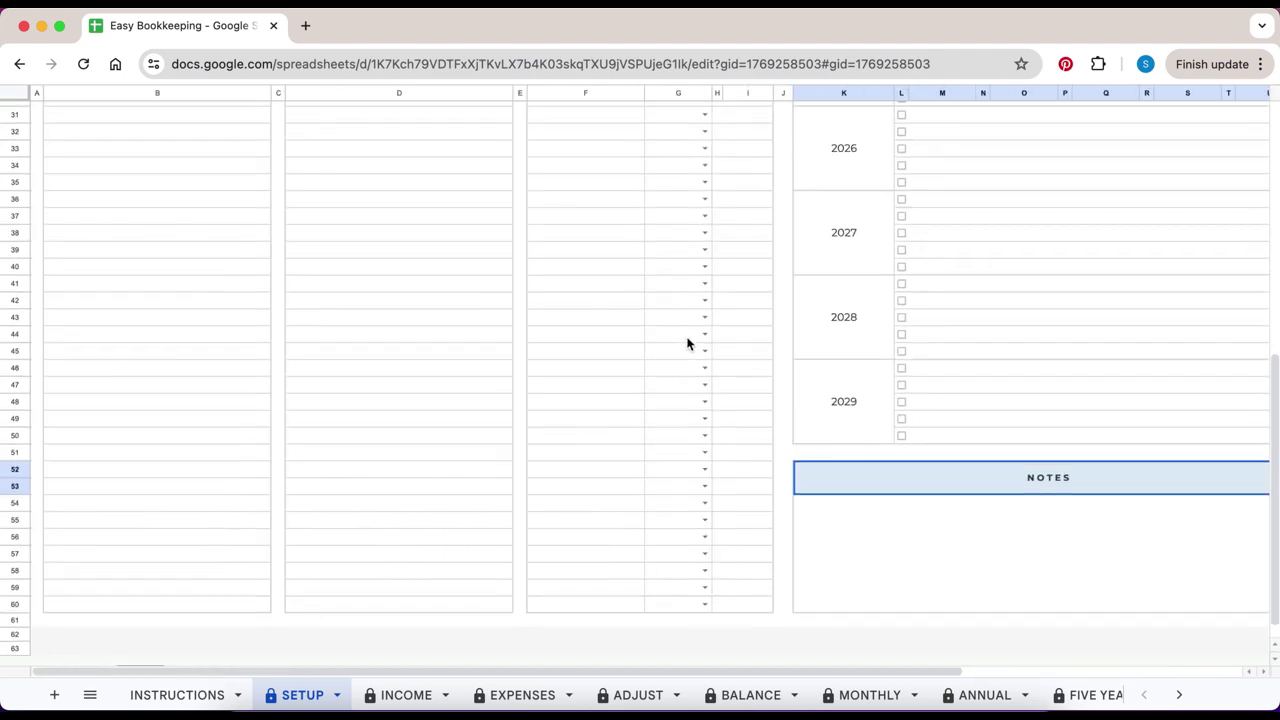
scroll(687, 343, "up", 10)
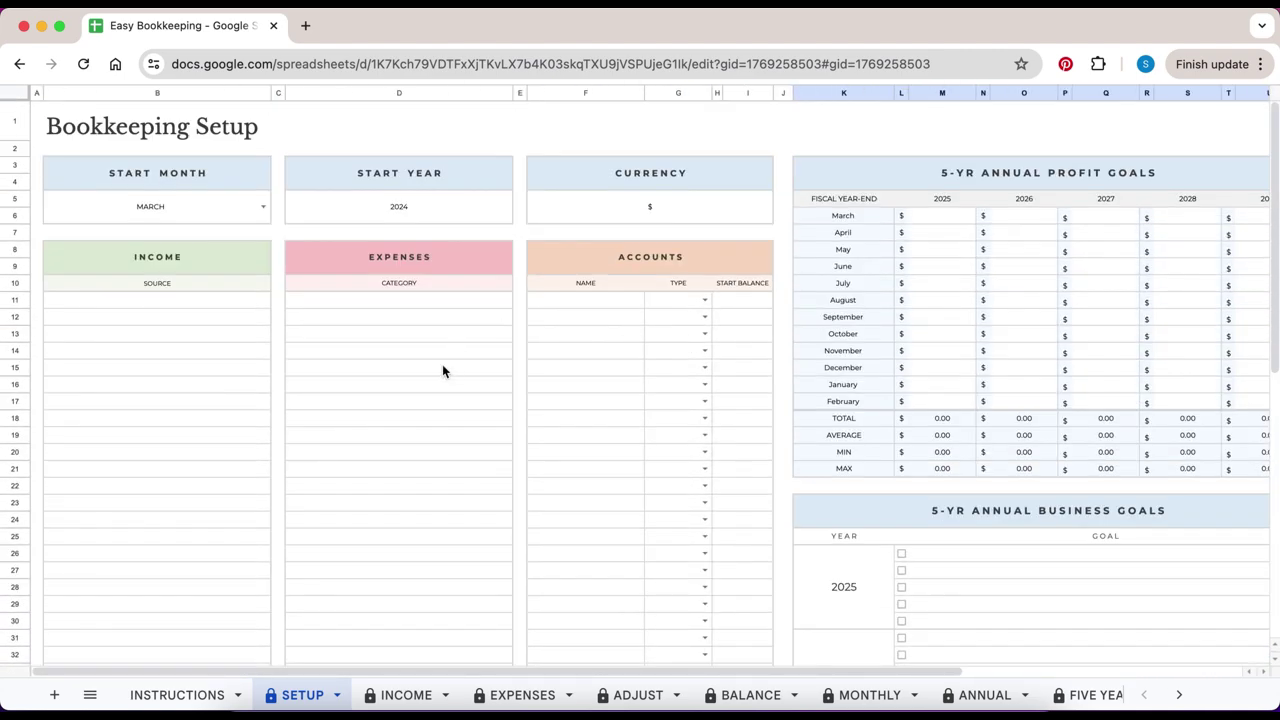
List the income sources Shopify Sales, Etsy Sales, Physical Store Sales, Affiliate Income, AdSense Revenue, Sponsored Posts and Consulting
left_click(212, 311)
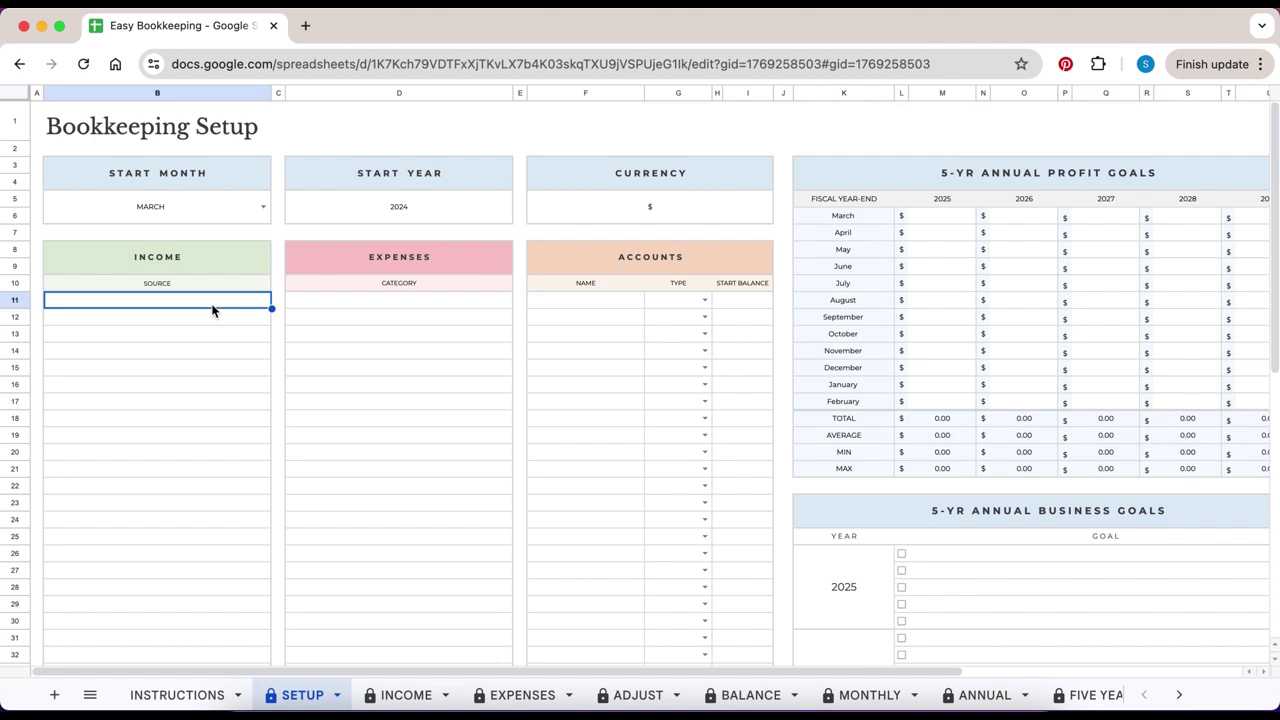
type("Shopify Sales Etsy Sales Physical Store Sales Affiliate Income AdSense Revenue Sponsored Posts Consulting")
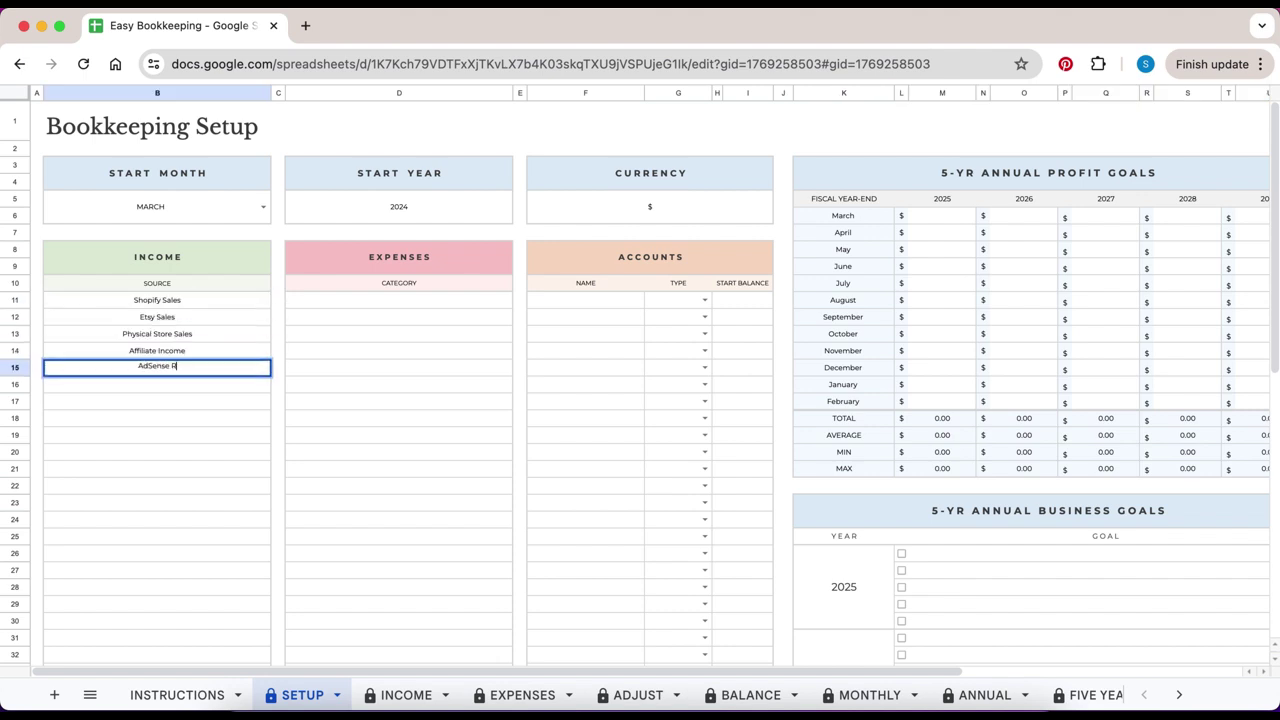
List expense categories Advertising & Marketing, Business Licenses & Permits, Business Insurance, Charitable Contributions, Continuing Education, Cost of Goods Sold and Depreciation Costs
left_click(393, 305)
type("Advertising & Marketing Business Licenses & Permits Business Insurance Charitable Contributions Continuing Education Cost of Goods Sold Depreciation Costs")
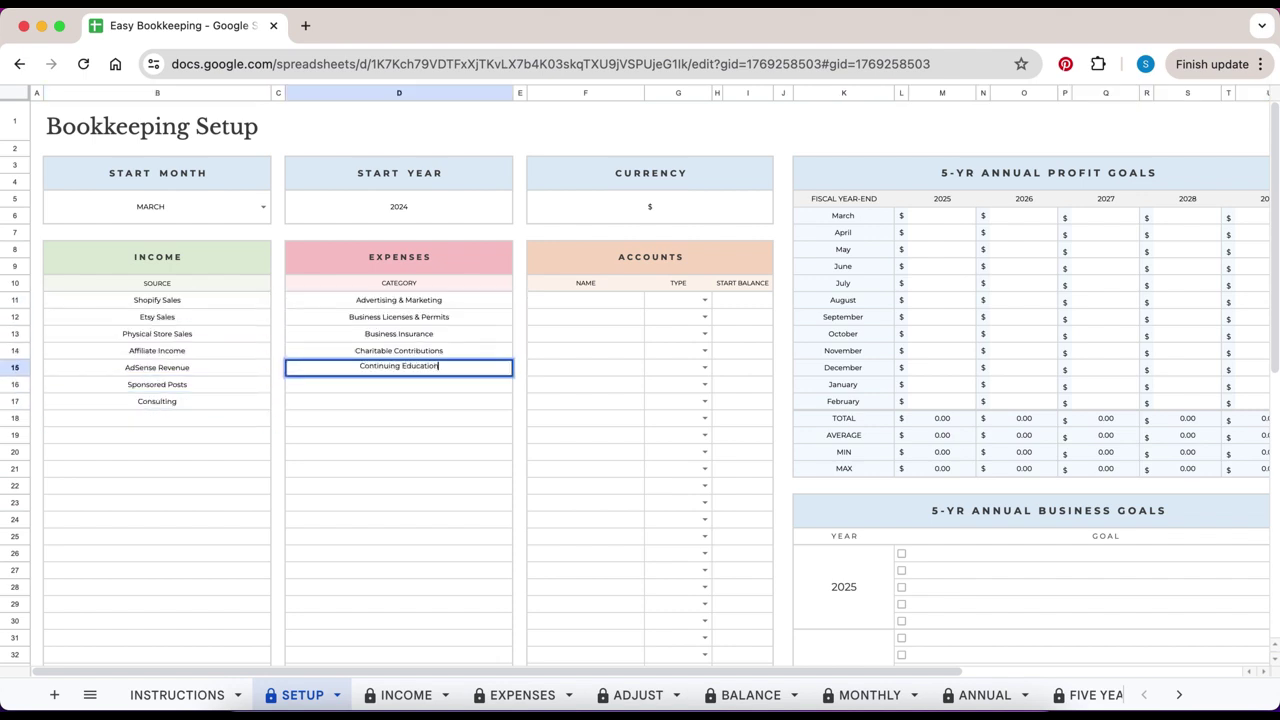
key("Tab")
List accounts with types and start balances: Chase Savings 3,500, BofA Savings 2,500, Wells Fargo Checking 500, Citibank Checking 2,000, BofA Checking 1,500, two Visas 400 and 800
left_click(585, 300)
type("Chase Savings\tSavings\t\t3,500.00 BofA Savings\tSavings\t\t2,500.00 Wells Fargo Checking\tChecking\t\t500.00 Citibank Checking\tChecking\t\t2,000.00 BofA Checking\tChecking\t\t1,500.00 Wells Fargo Vis")
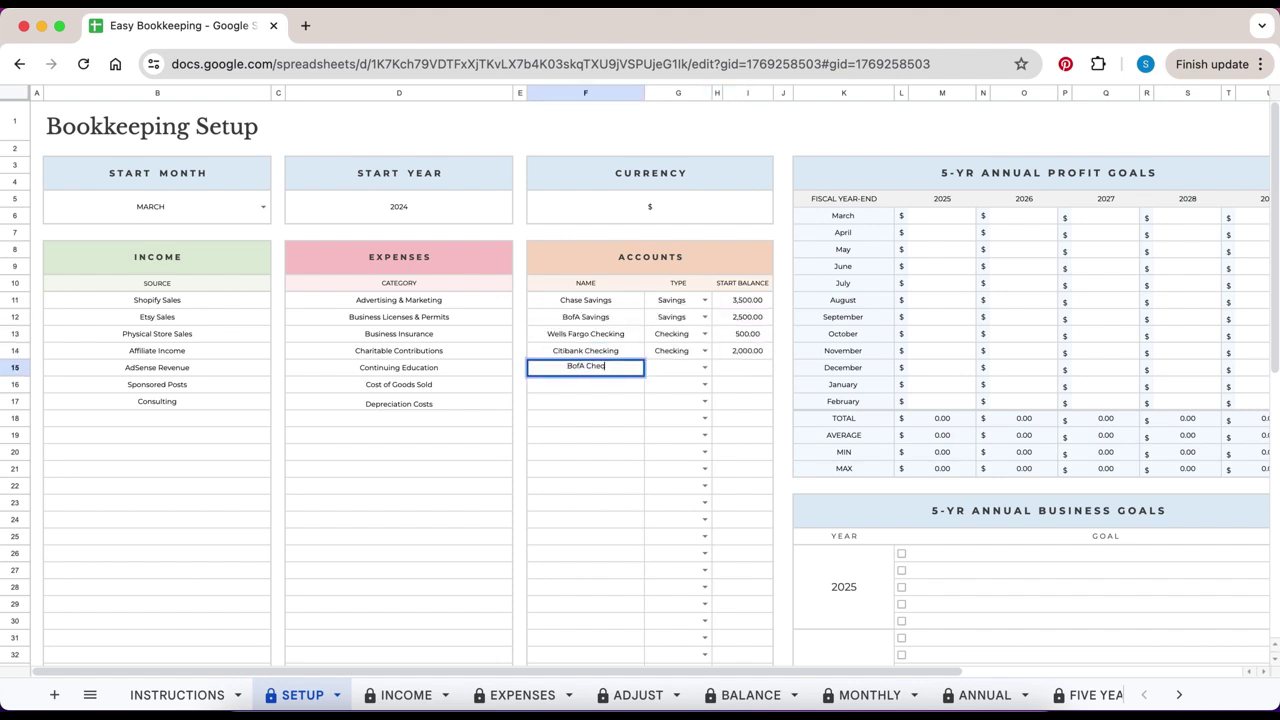
type("a\tCredit\t\t400.00 Chase Visa\tCredit\t\t800")
key("Return")
Enter monthly profit goals for fiscal years 2025 to 2027, rising by 100 each month from 2,000 to 5,500
scroll(626, 215, "right", 3)
left_click(626, 215)
type("2000 2100 2200 2300 2400 2500 2600 2700 2800 2900 3000 3100")
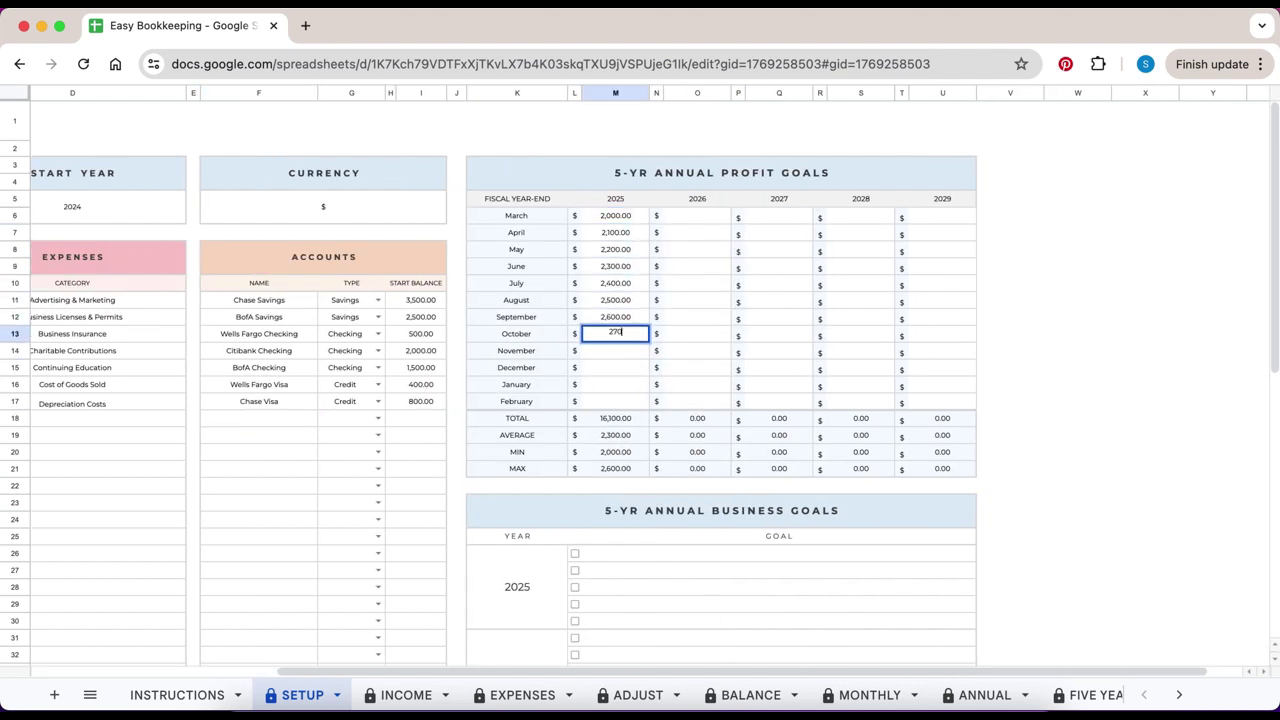
left_click(697, 215)
type("3200 3300 3400 3500 3600 3700 3800 3900 4000 4100 4200 4300")
left_click(779, 215)
type("4400 4500 4600 4700 4800 4900 5000 5100 5200 5300 5400 5500")
Enter monthly profit goals for fiscal years 2028 and 2029, rising by 100 each month from 5,600 to 7,900
left_click(852, 214)
type("5600 5700 5800 5900 6000 6100 6200 6300 6400")
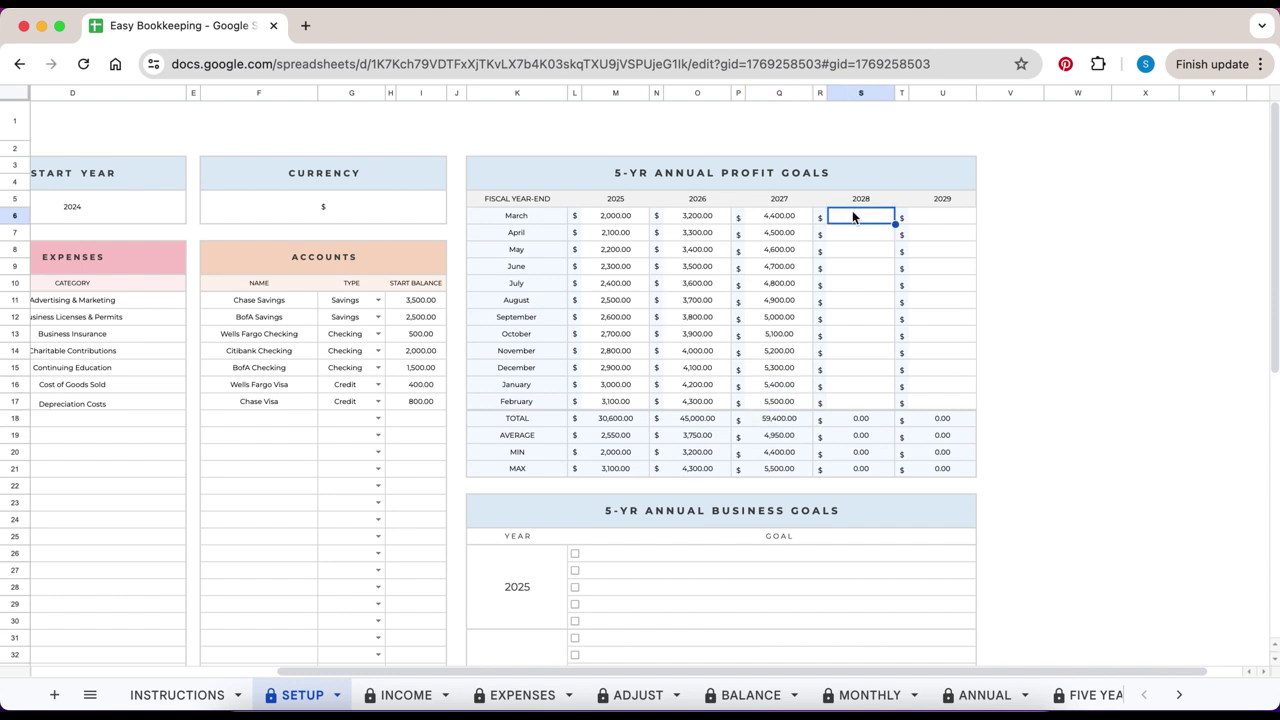
type(" 6500 6600 6700")
left_click(942, 215)
type("6800 6900 7000 7100 7200 7300 7400 7500 7600 7700 7800 7900")
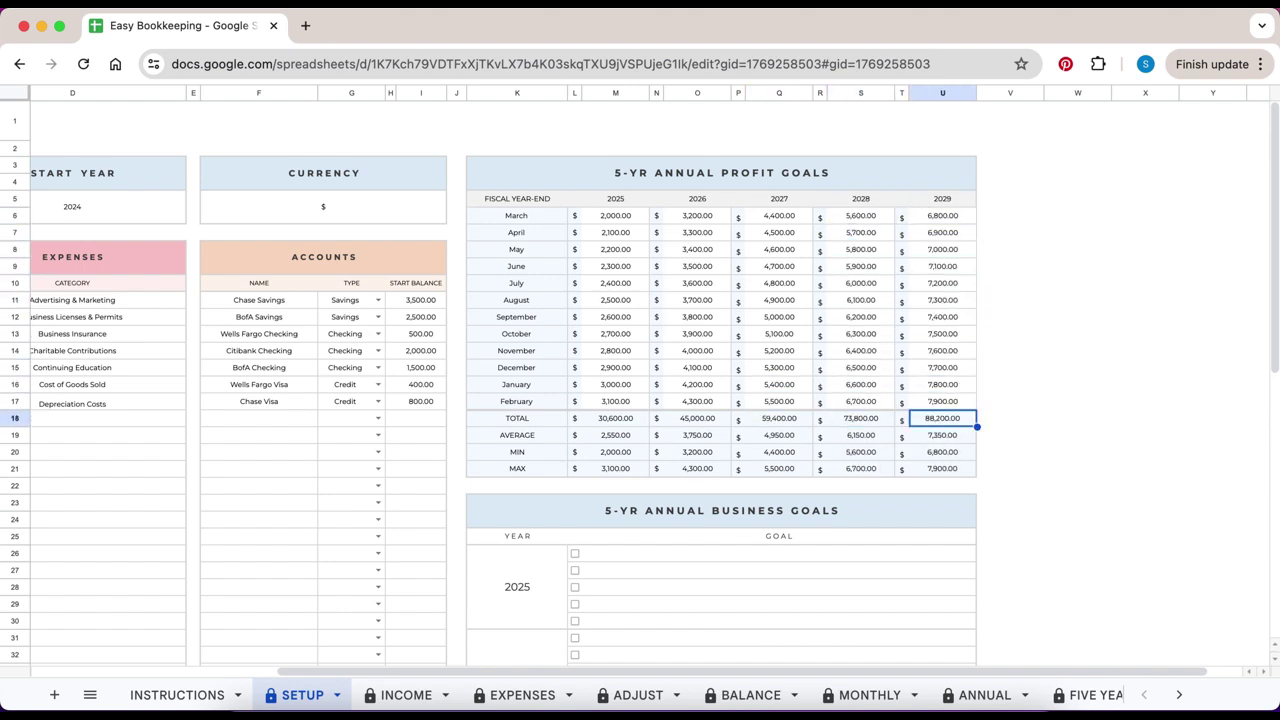
Examine the INCOME sheet's transaction columns from date to note, including the available source and account choices
left_click(404, 695)
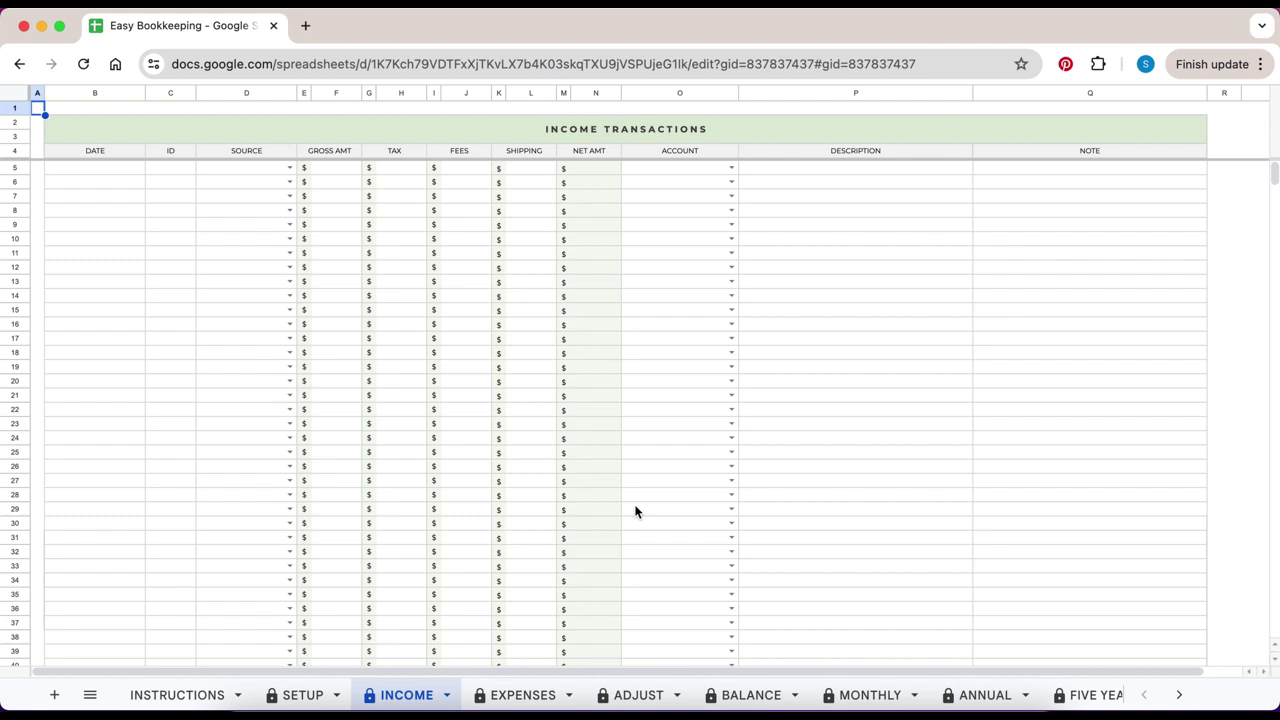
left_click(89, 173)
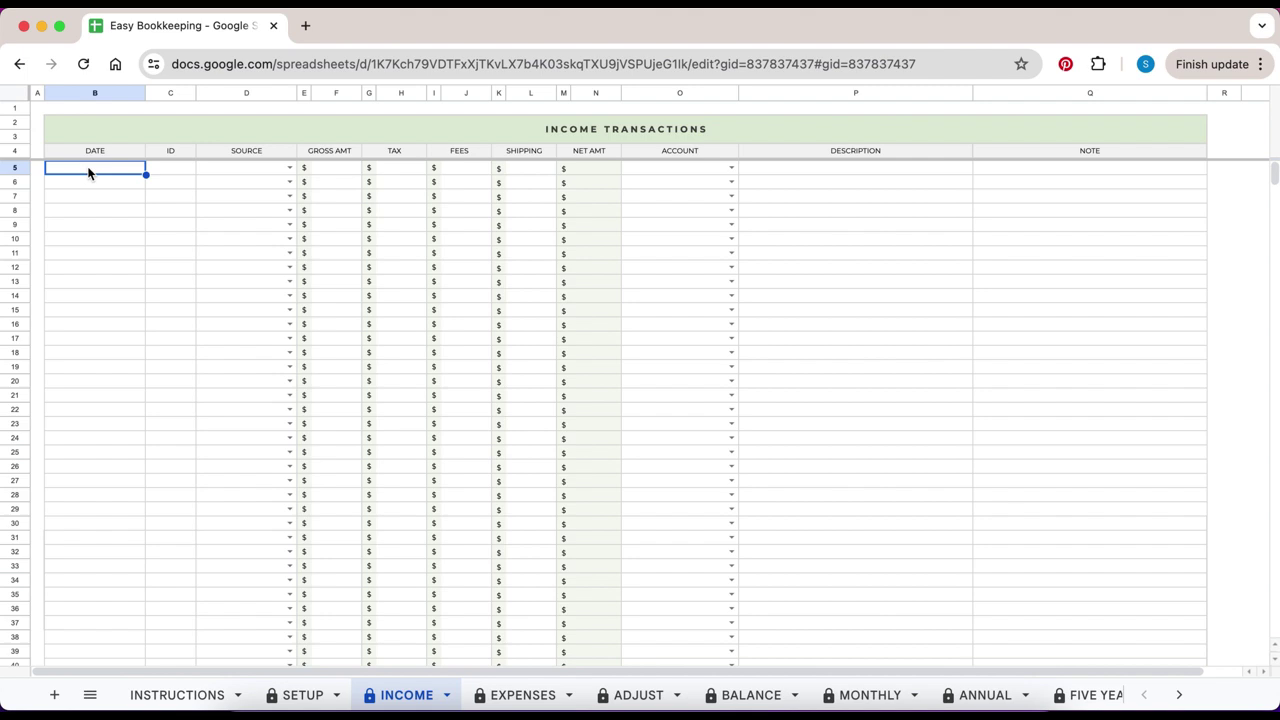
key("Tab")
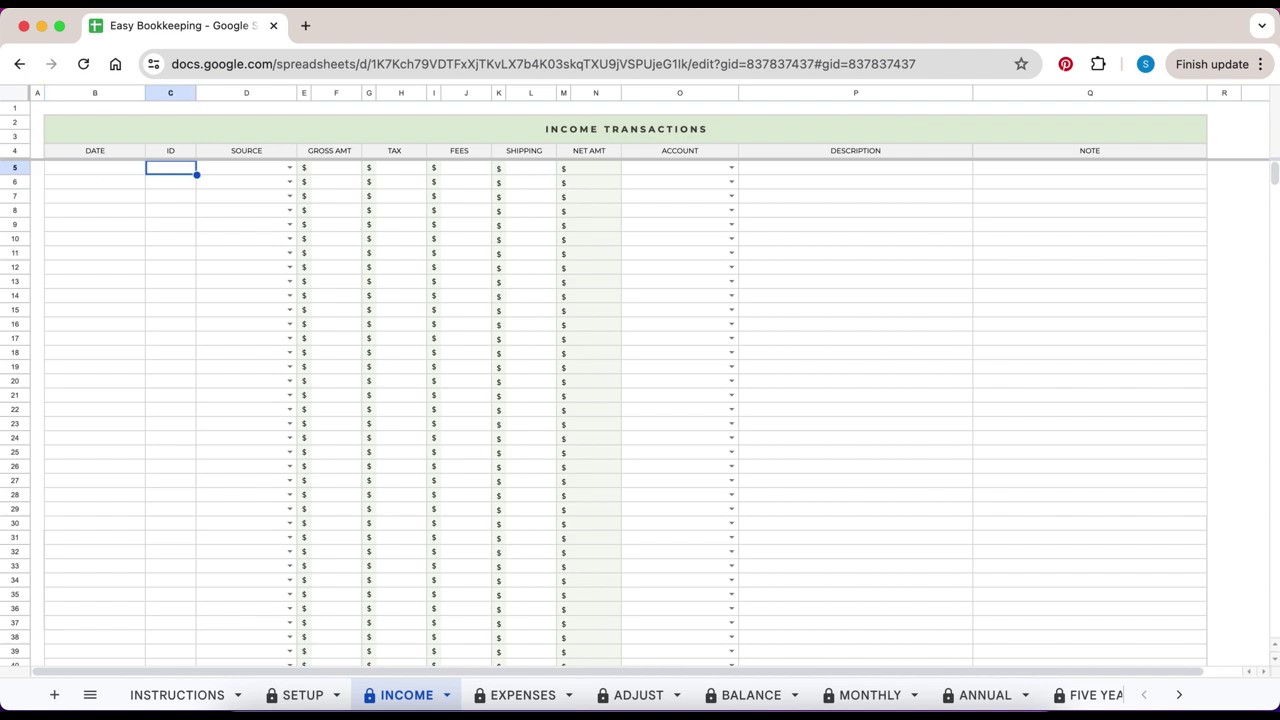
left_click(288, 168)
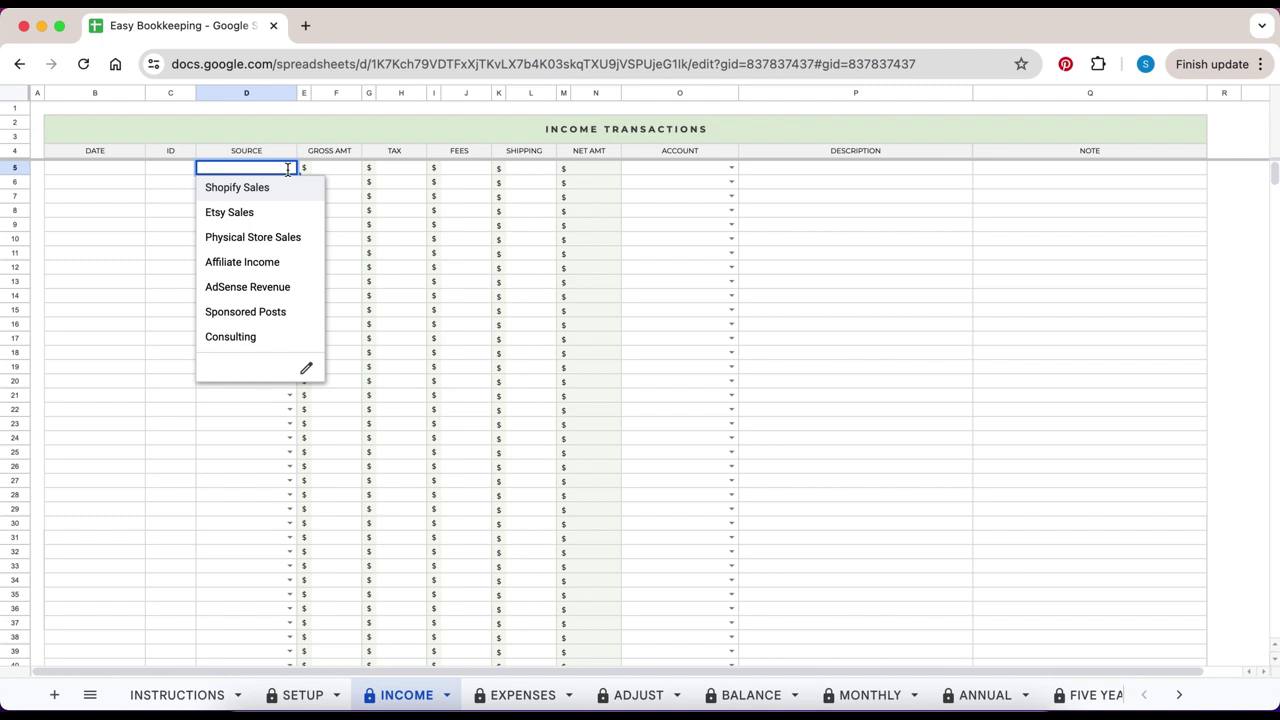
left_click(341, 173)
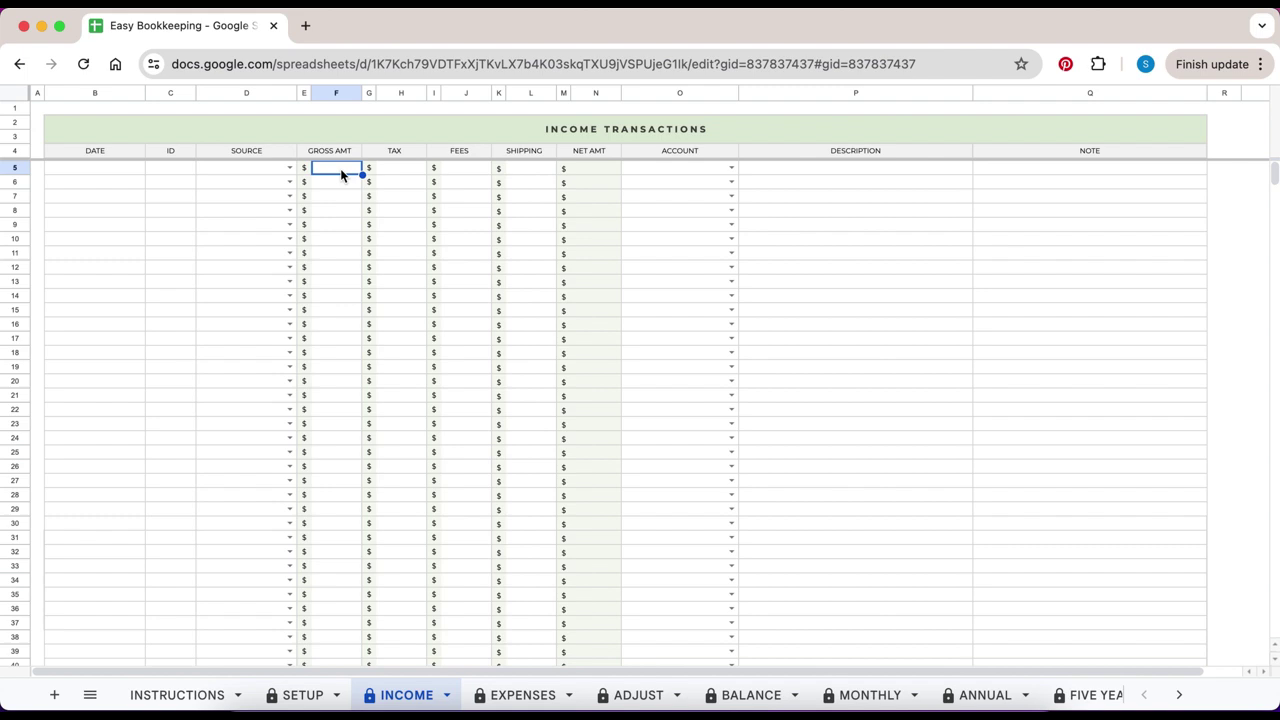
left_click(389, 168)
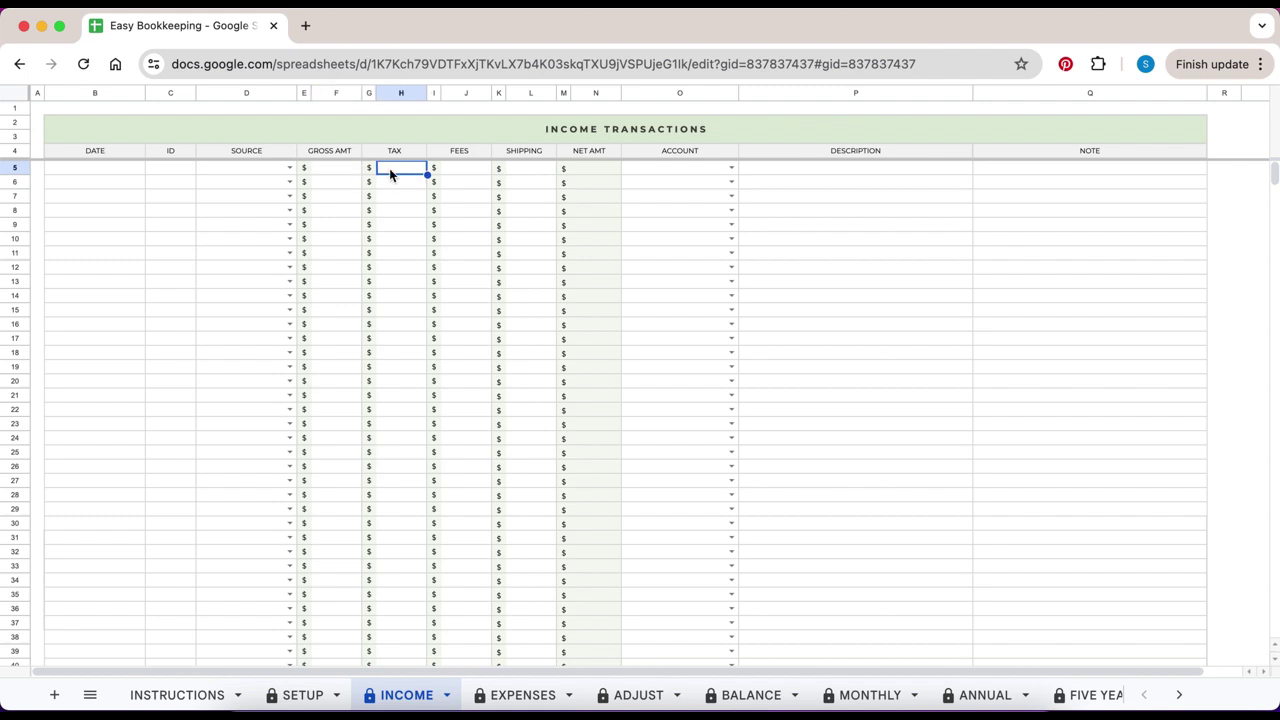
left_click(468, 168)
left_click(526, 169)
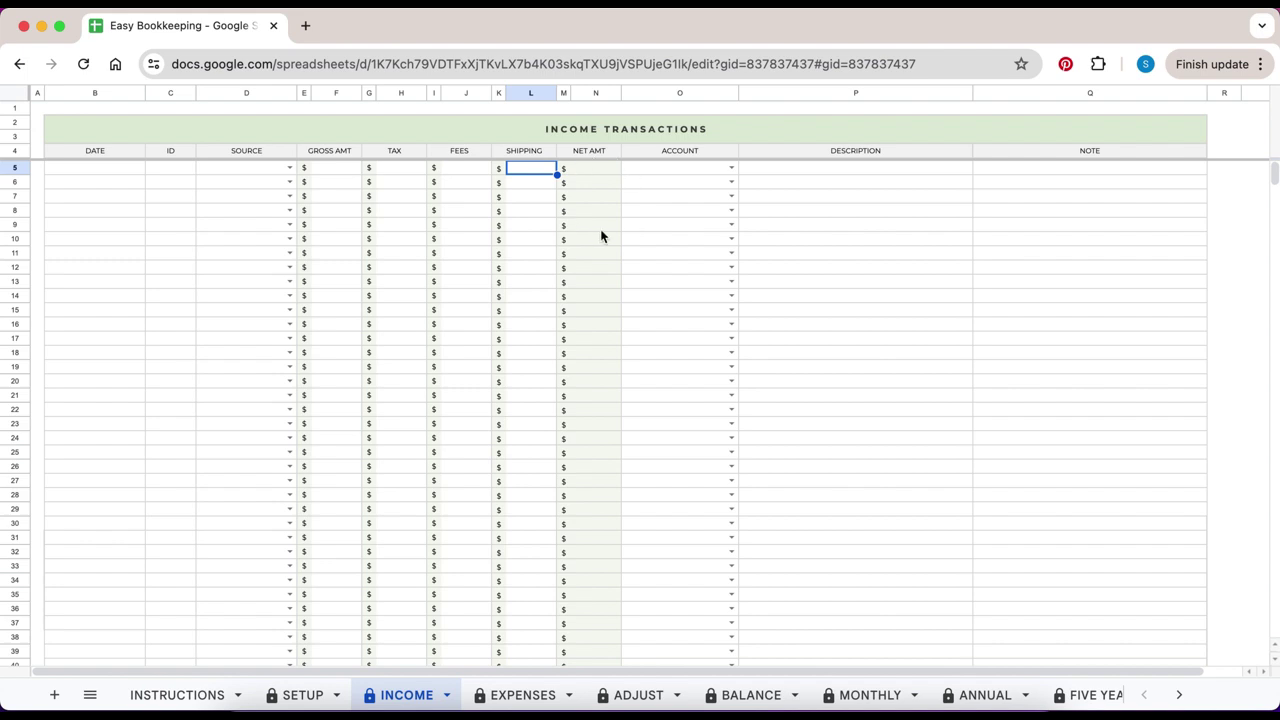
left_click(731, 169)
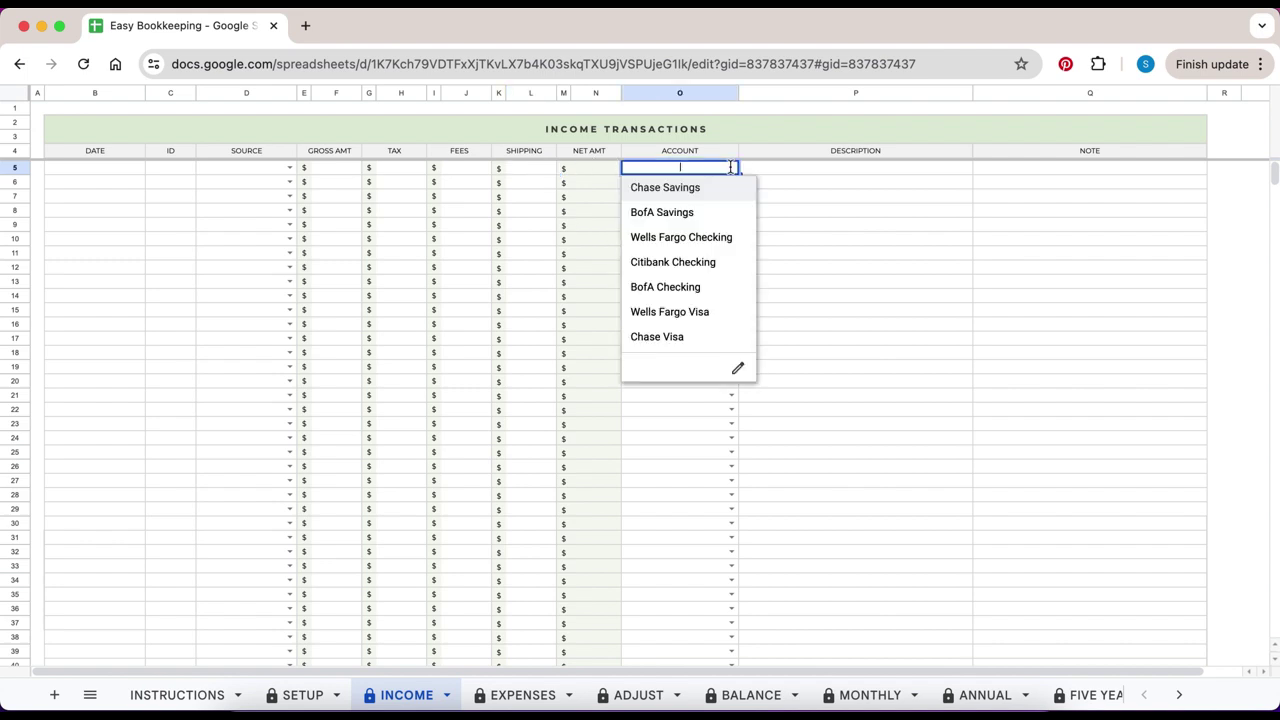
left_click(788, 170)
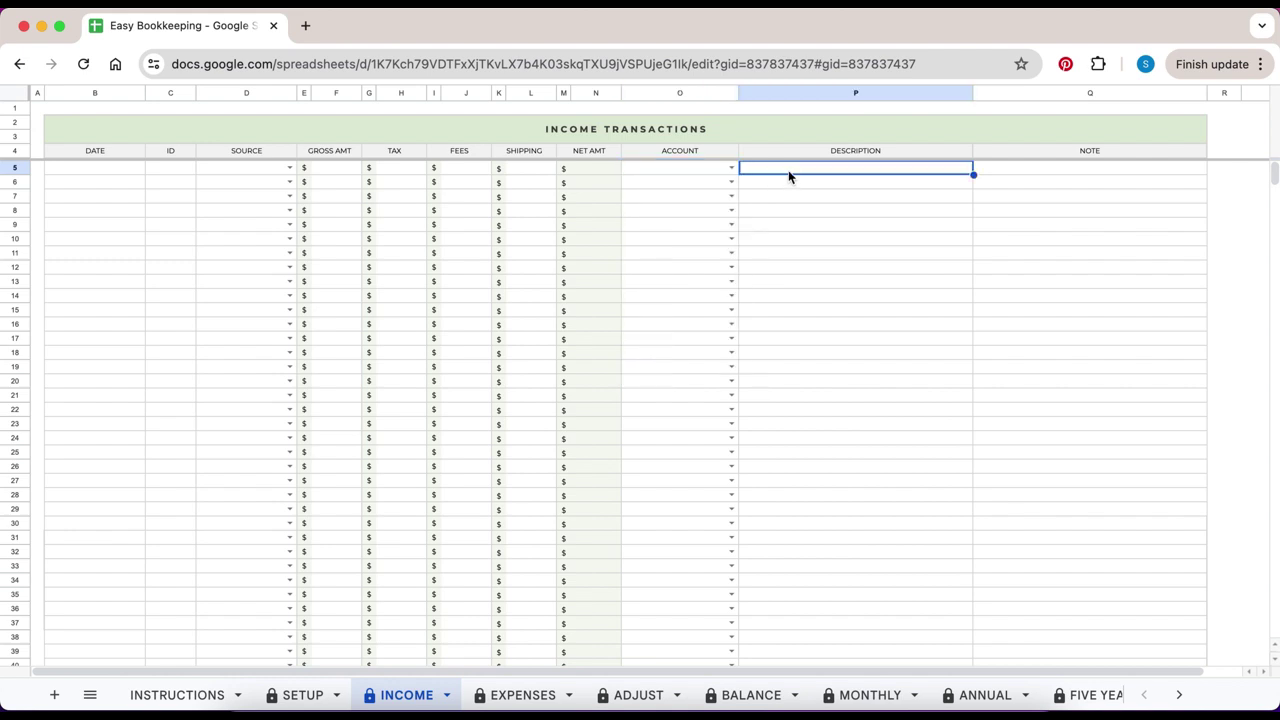
key("Tab")
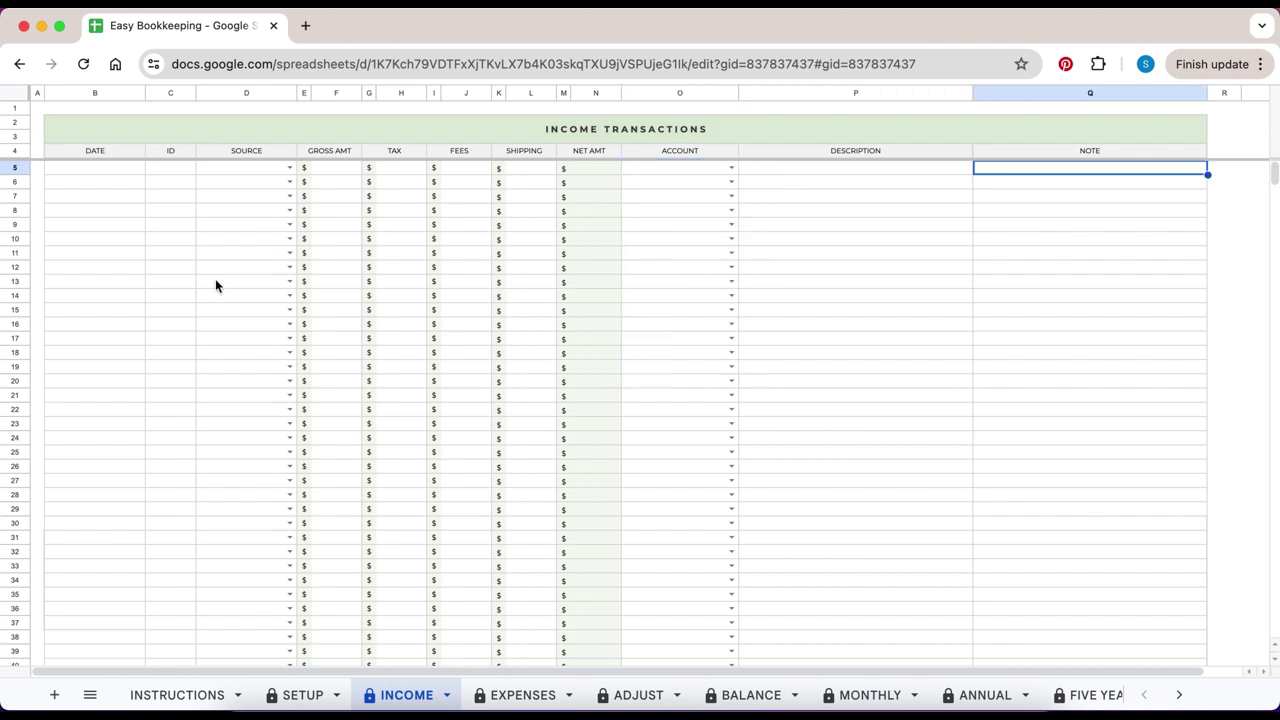
Record the March 3, 2024 Shopify Sales income with ID A1000, gross 3,500, tax 350, fees 50, shipping 10 and account Chase Savings
left_click(128, 169)
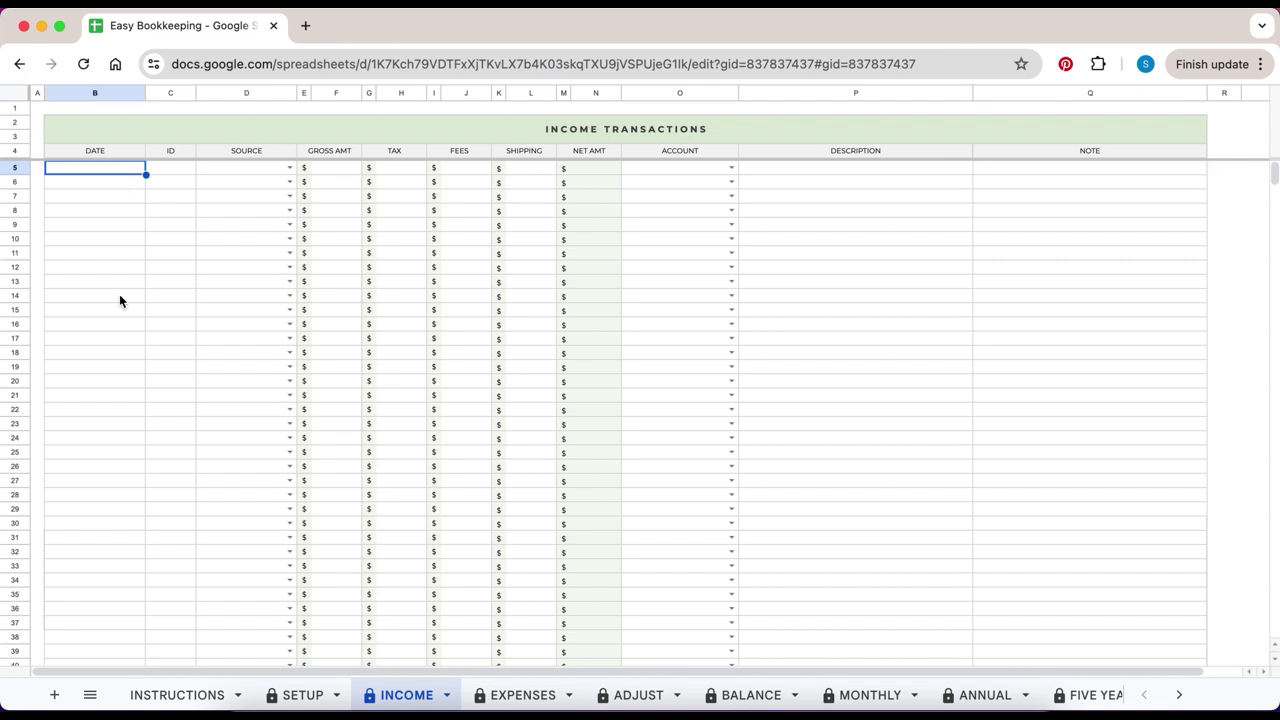
type("March 3, 2024")
key("Tab")
type("A1000")
key("Tab")
type("Shopify Sales")
key("Tab")
key("Tab")
type("3500")
key("Tab")
key("Tab")
Record March 5, 2024 Etsy Sales (A1001, gross 500, BofA Savings) and March 8 Physical Store Sales (A1005, gross 100, Wells Fargo Checking)
type("1001")
key("Tab")
type("Etsy Sales")
key("Tab")
key("Tab")
type("500")
key("Tab")
key("Tab")
type("50")
key("Tab")
key("Tab")
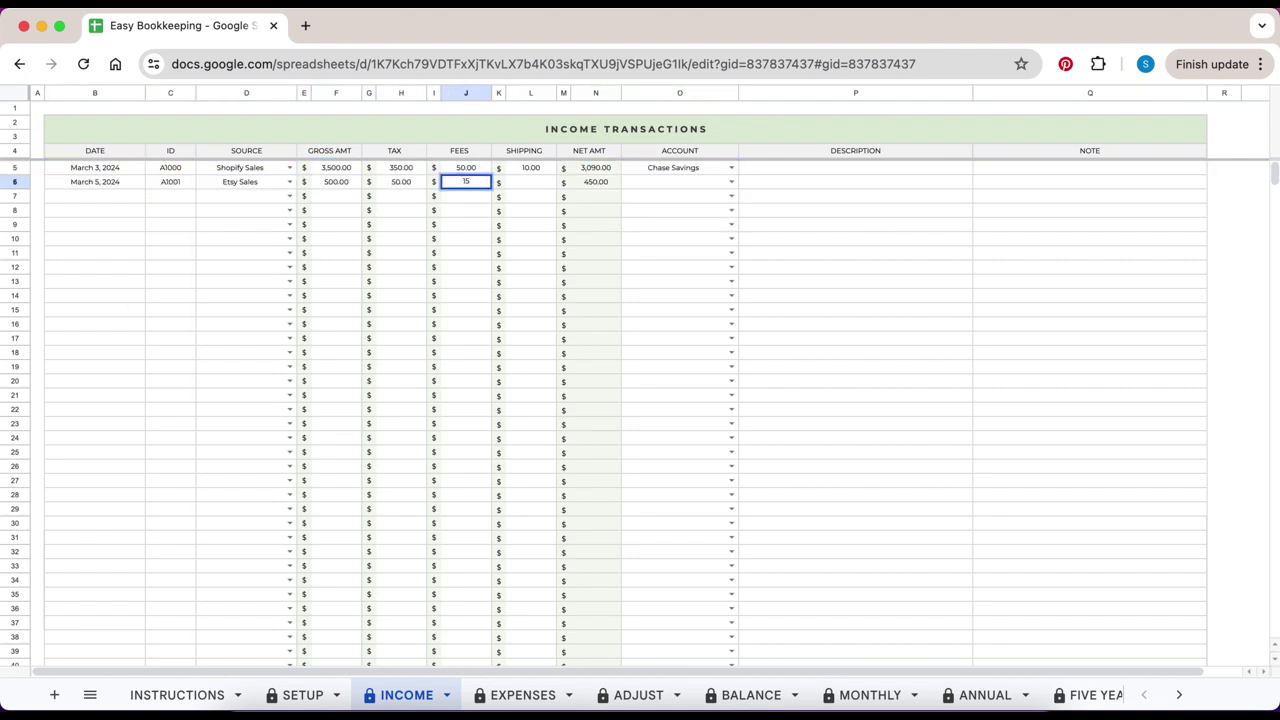
key("Return")
Record April 10, 2024 Affiliate Income (A1008, gross 3,000, Citibank Checking) and April 15 AdSense Revenue (A1009, gross 200, BofA Checking)
type("April 10, 2024")
key("Tab")
type("A1008")
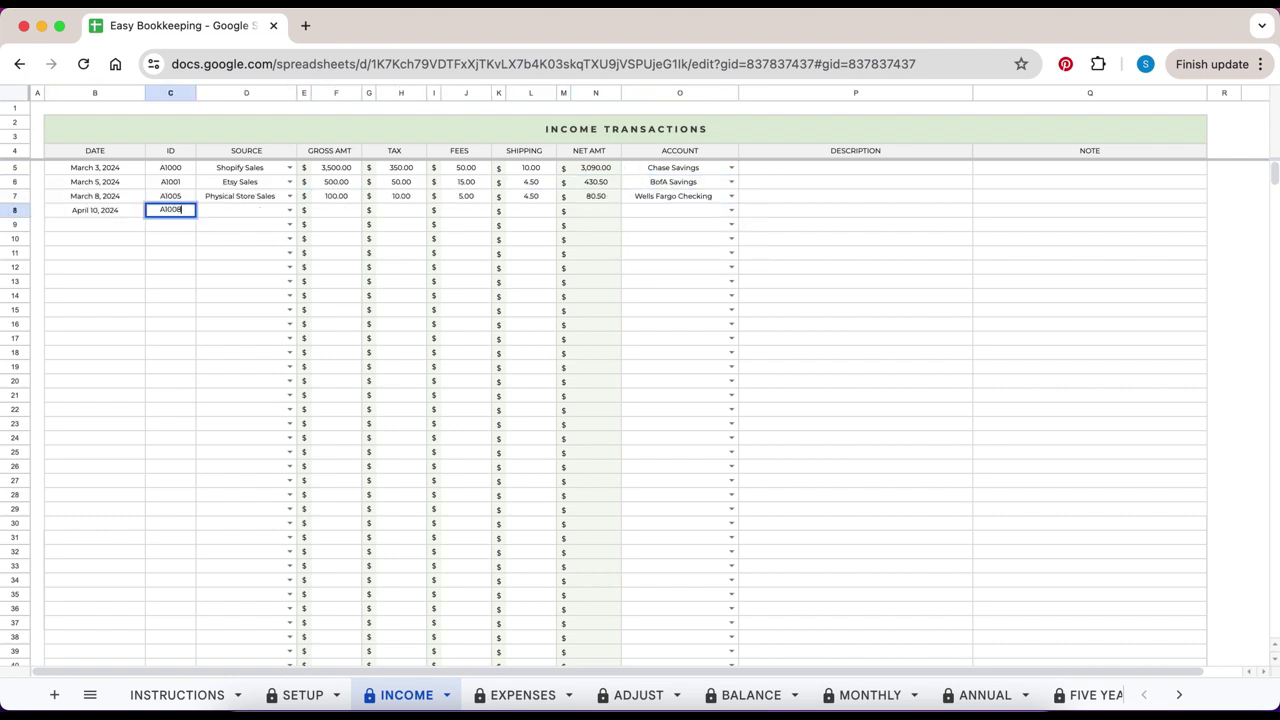
key("Tab")
type("Affiliate Income")
key("Tab")
key("Tab")
type("3000")
key("Tab")
key("Tab")
type("BofA Checking")
key("Return")
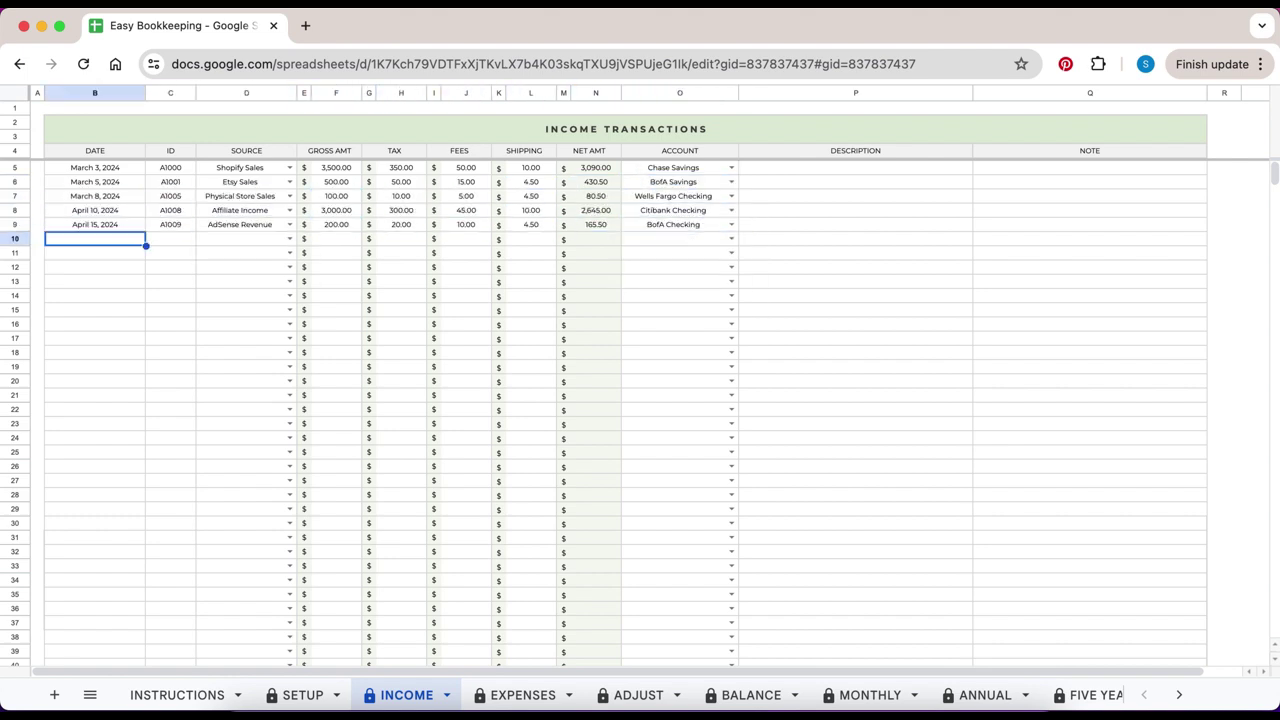
Record April 18, 2024 Sponsored Posts income (B2111, gross 150, Chase Savings) and May 5 Consulting income (B2315, gross 3,600, Wells Fargo Checking)
type("April 18, 2024")
key("Tab")
type("B2111")
key("Tab")
type("Sponsored Posts3600")
key("Return")
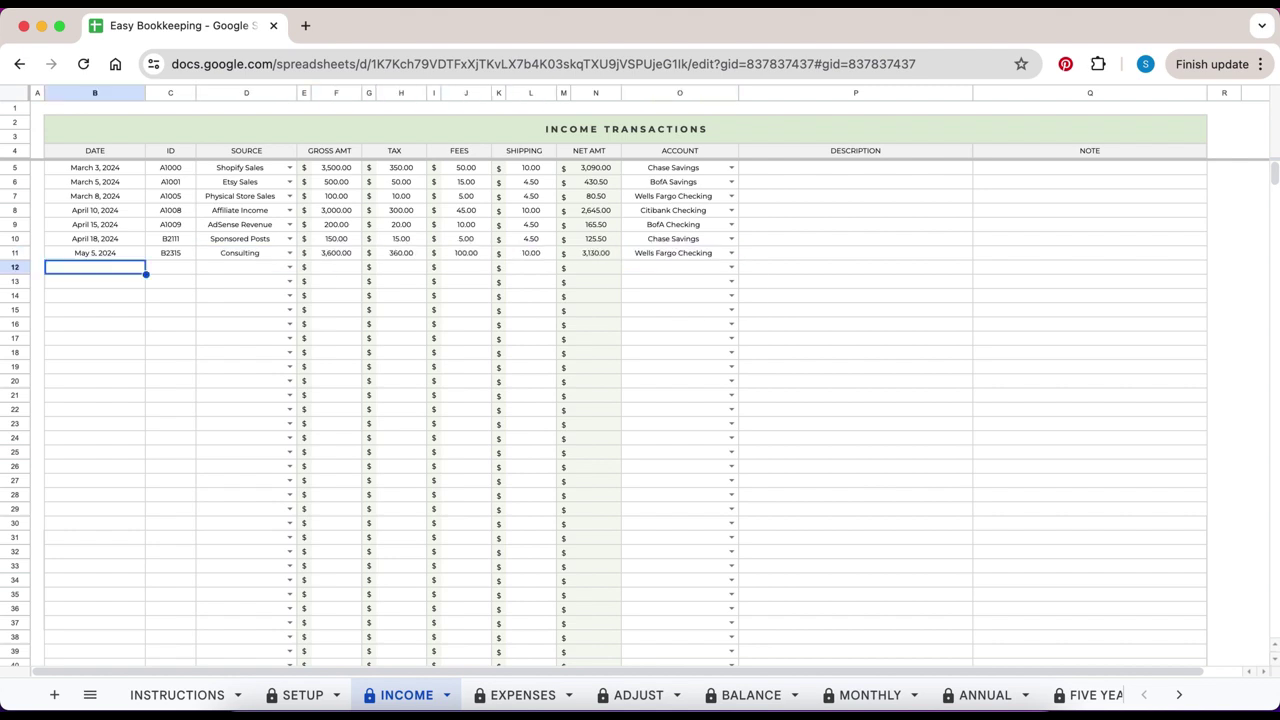
Record May 10, 2024 Shopify Sales (B2350, gross 2,900) and May 15 Etsy Sales (A2000, gross 175), both into Wells Fargo Checking
type("May 10, 2024Shopify SalesWel")
key("Return")
type("May 15, 202417520")
key("Return")
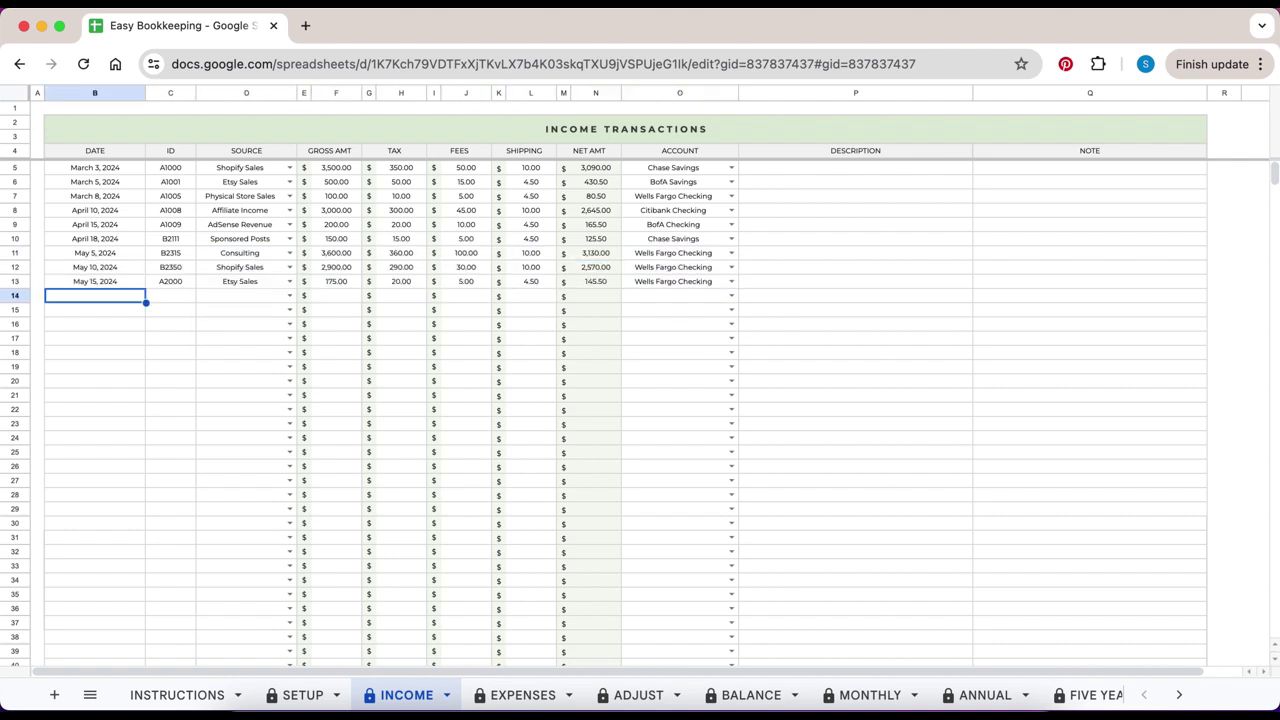
Record May 30, 2024 Physical Store Sales (A2001, gross 90, BofA Savings) and June 10 Affiliate Income (A2005, gross 3,600, BofA Checking)
type("May 30, 2024Physical Store SalesBofA Savings")
key("Return")
type("June 10, 20243600360BofA Checking")
key("Return")
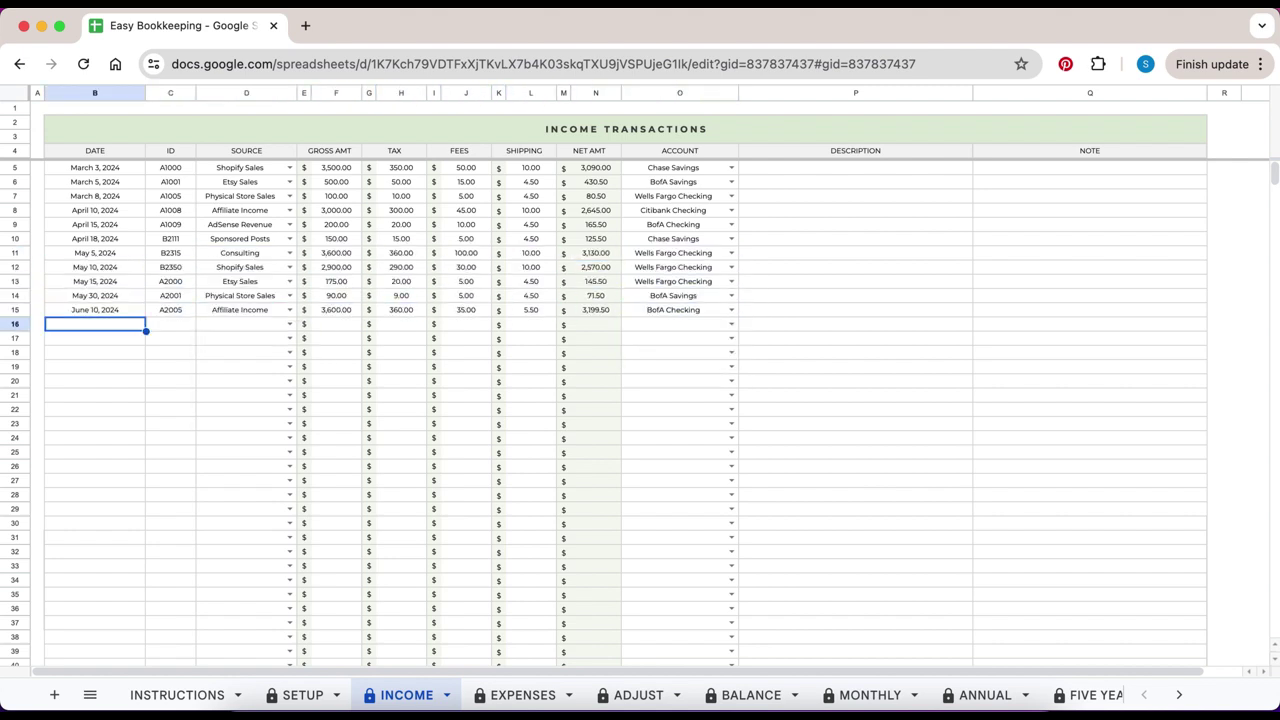
Record June 20, 2024 AdSense Revenue (A2008, gross 3,100), July 23 Sponsored Posts (B3111, gross 225) and July 30 Consulting (B3315, gross 75) income
type("June 20, 2024AdSense Revenue3100BofA SavingsJuly 23, 2024B3111Sponsored Posts225")
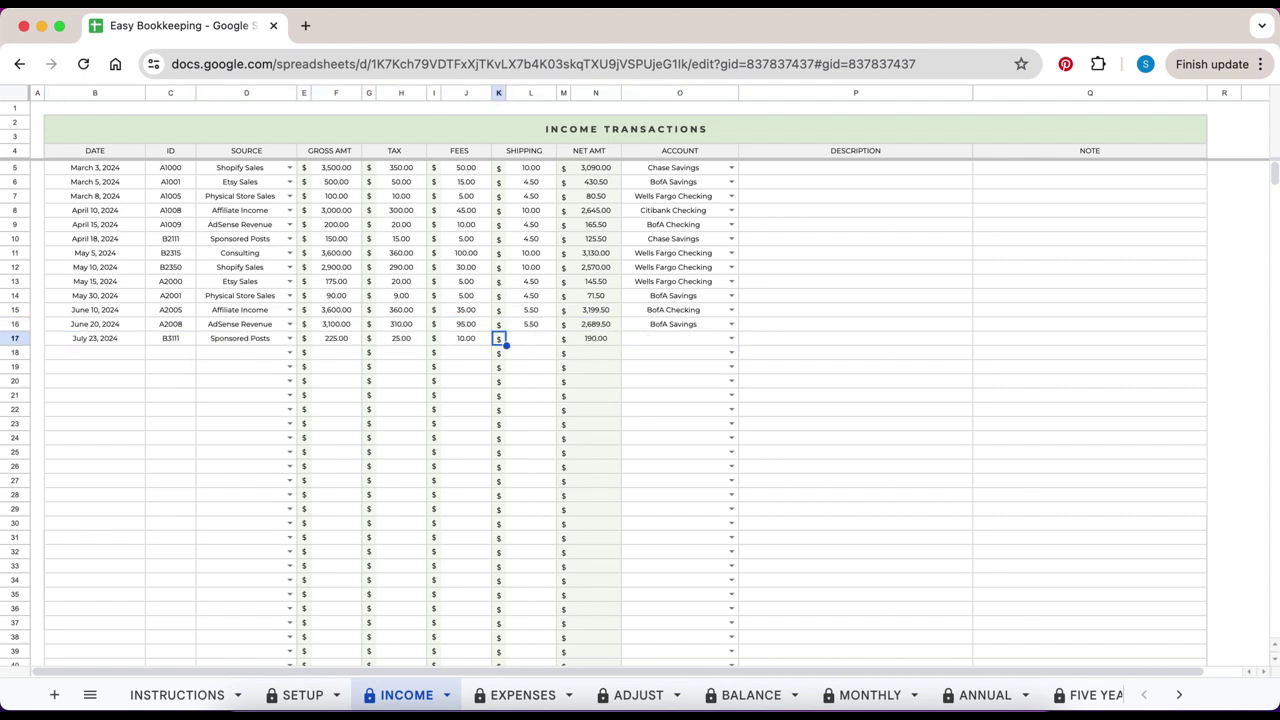
type("Wells Fargo Checking7/30ConsultingCitibank CheckingB3350")
Record August 5, 10, 20 and 31, 2024 income: Shopify Sales 3,400, Etsy Sales 2,800, Physical Store Sales 180 and Affiliate Income 95
key("Tab")
type("3")
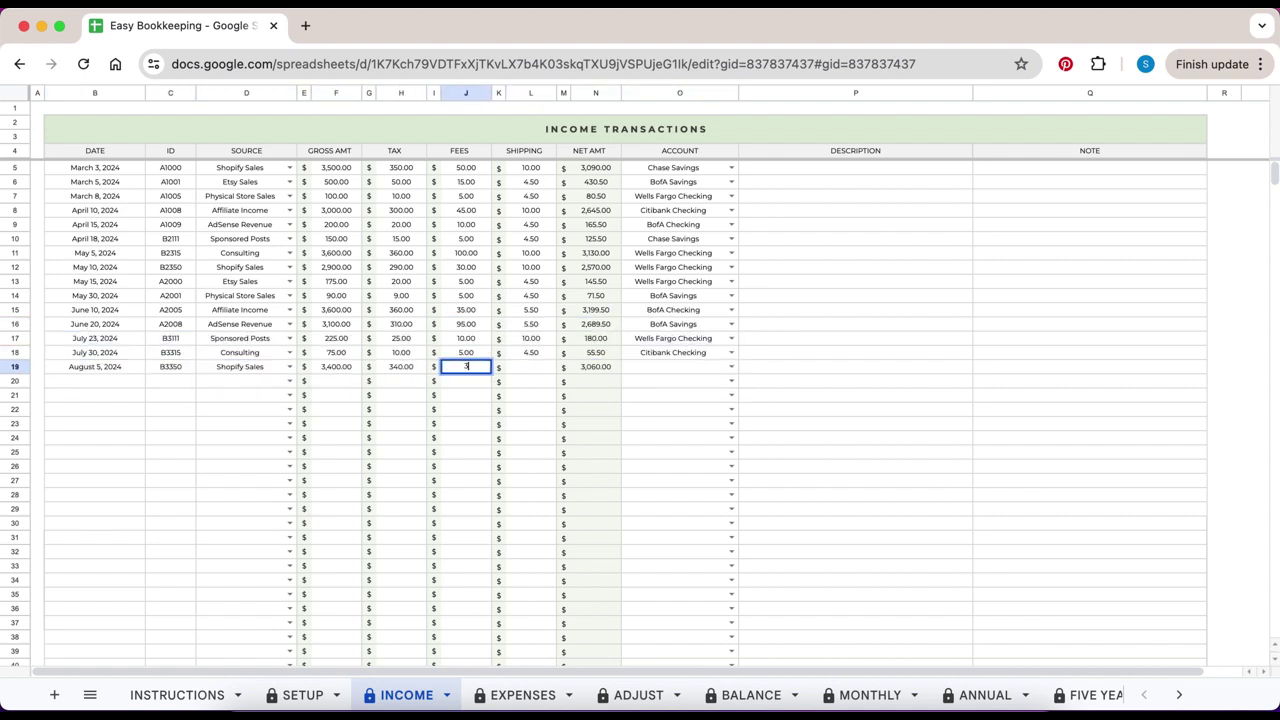
type("40034035C10002800280August 20, 2024C1001180")
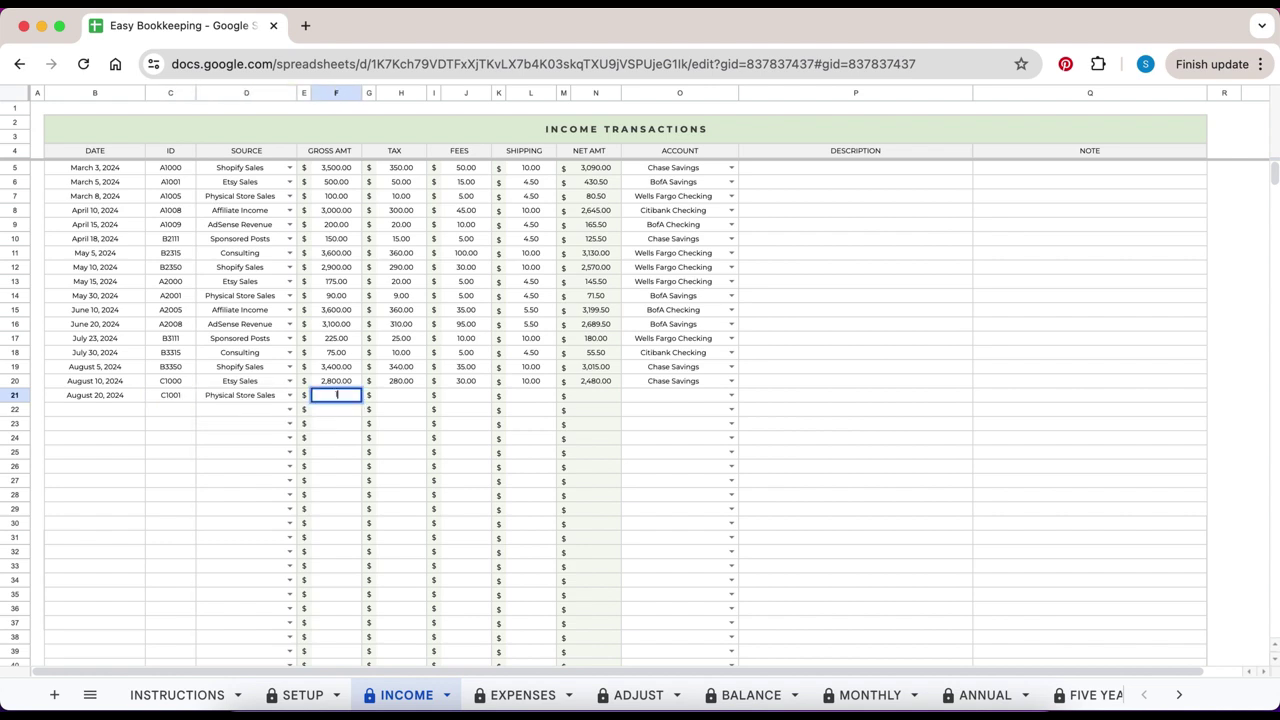
type("29August 31, 2024C10059510")
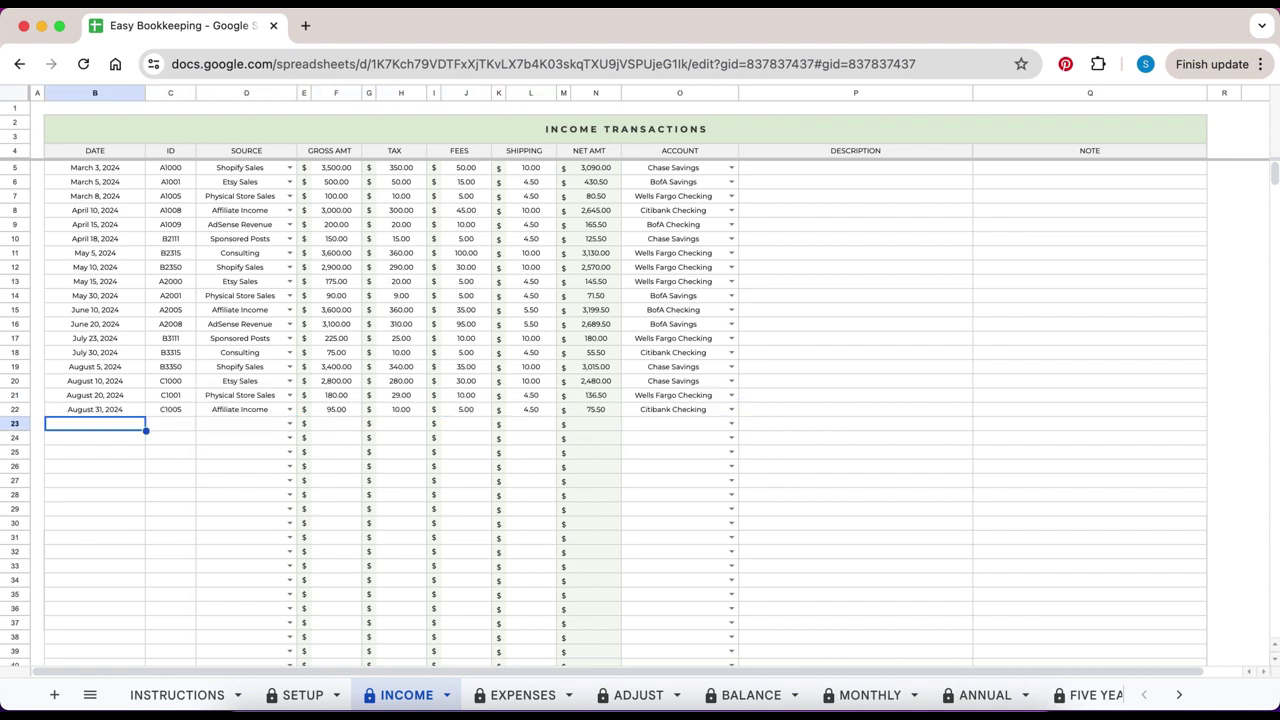
On the EXPENSES sheet, record March 3, 2024 Advertising & Marketing (Z1000, gross 1,200, tax 144) and March 5 Business Licenses & Permits (Z1001, gross 200)
left_click(510, 697)
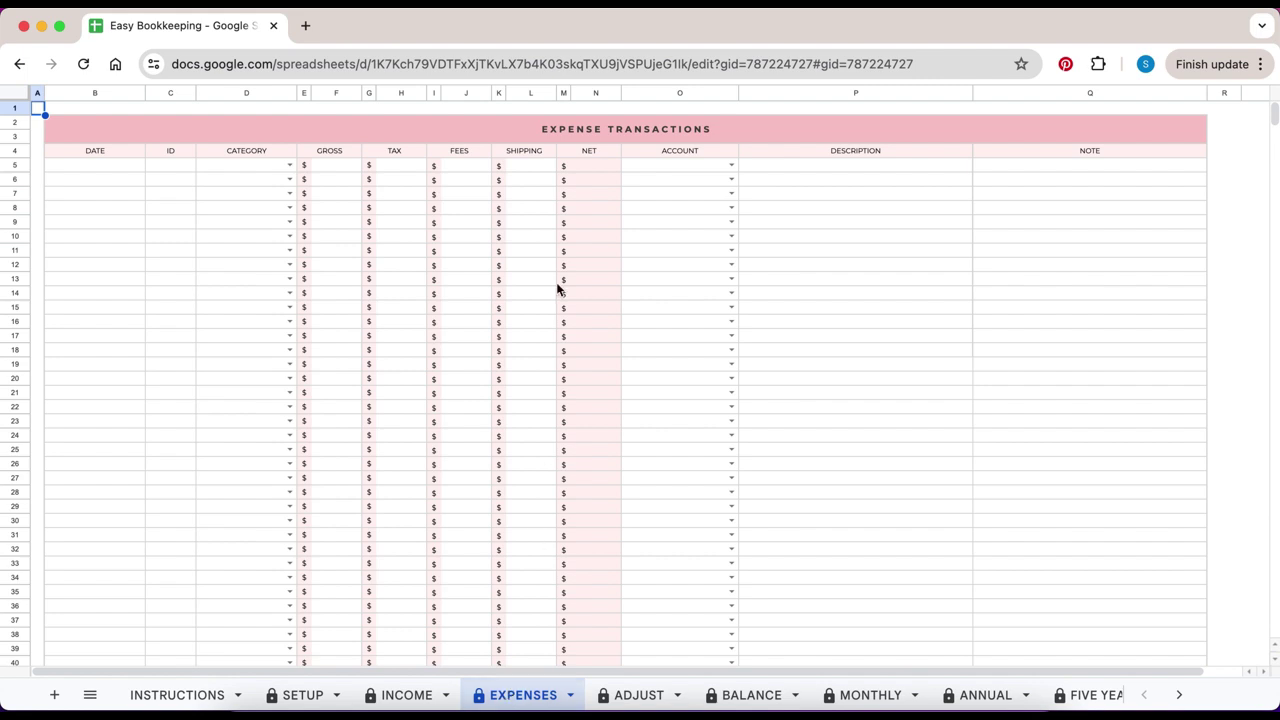
left_click(290, 166)
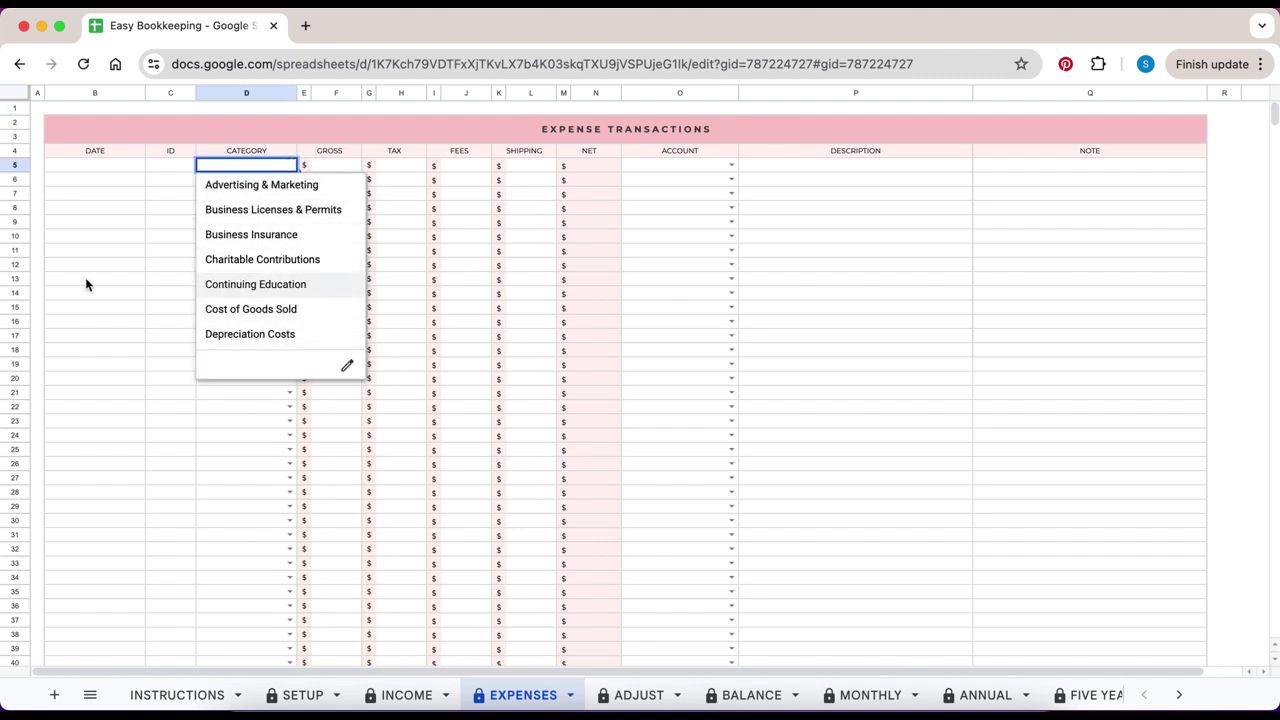
left_click(111, 172)
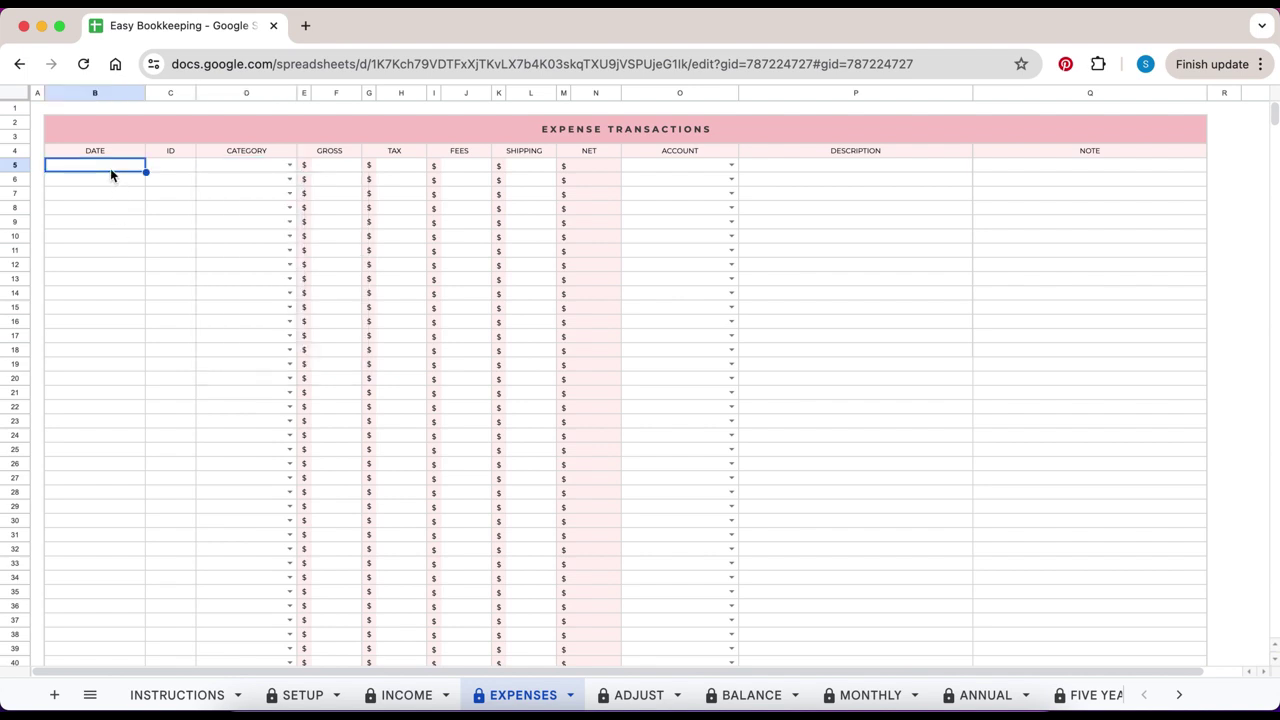
type("March 3, 2024")
key("Tab")
type("Z1000")
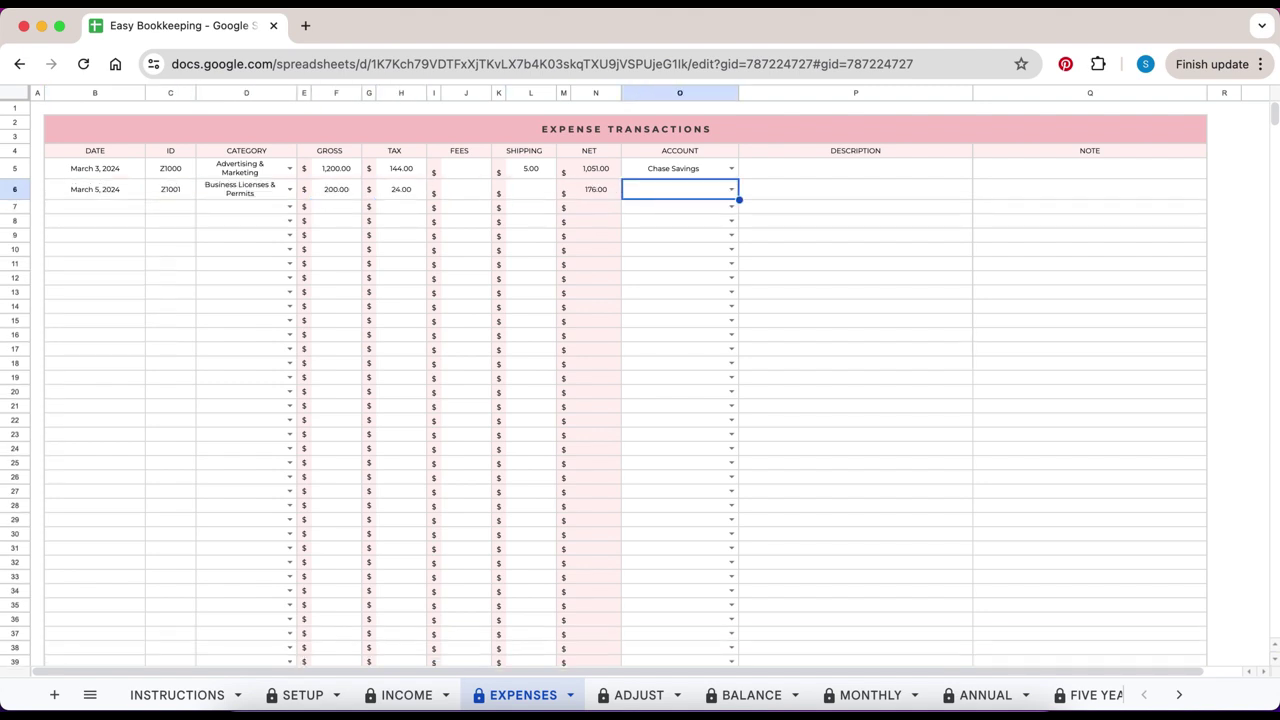
type("12001445Z1001200March 8, 2024")
Record expenses for Business Insurance (Z1002, gross 400), April 10 Charitable Contributions (Z1003, gross 1,000) and April 15 Continuing Education (Z1004, gross 400)
key("Tab")
type("Z100240048Z10031000100")
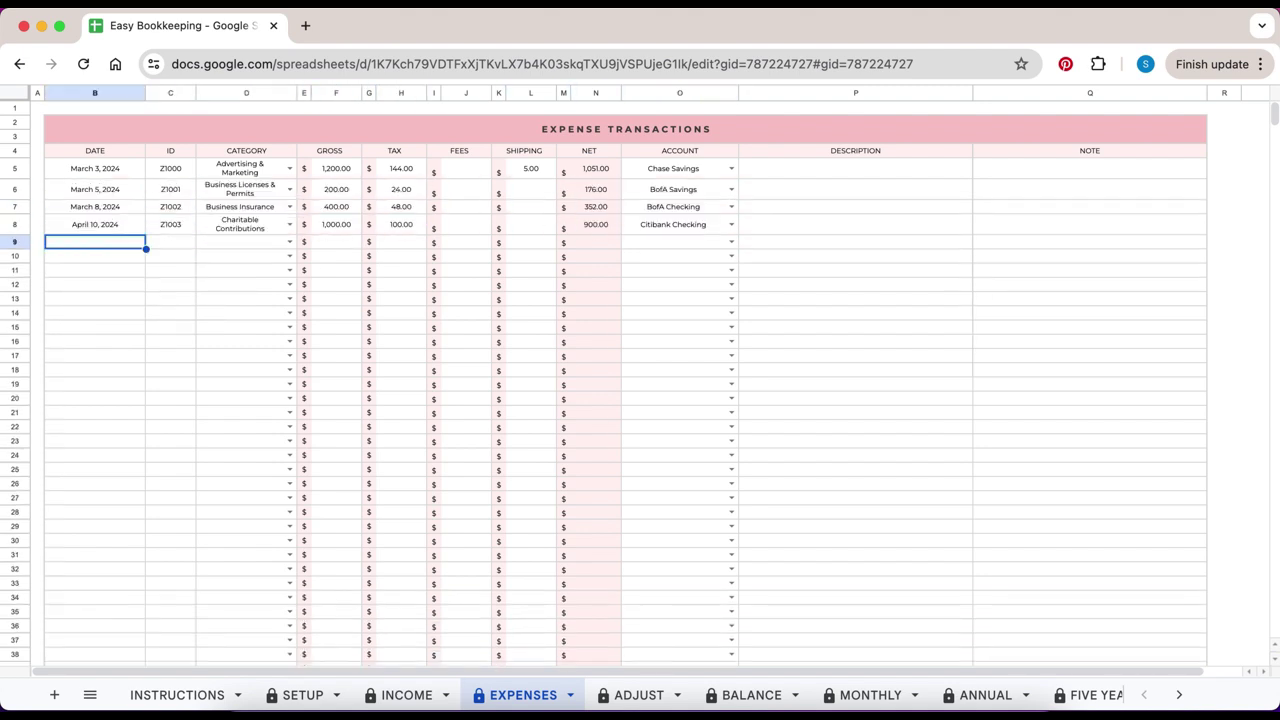
type("April 15, 2024")
key("Tab")
type("Z1004400485ba")
Record April 18, 2024 Cost of Goods Sold (Z1005, gross 200, tax 24) and May 5 Depreciation Costs (Z1006, gross 600, tax 72), both Citibank Checking
type("005")
key("Tab")
type("Cost of Goods Sold")
key("Tab")
key("Tab")
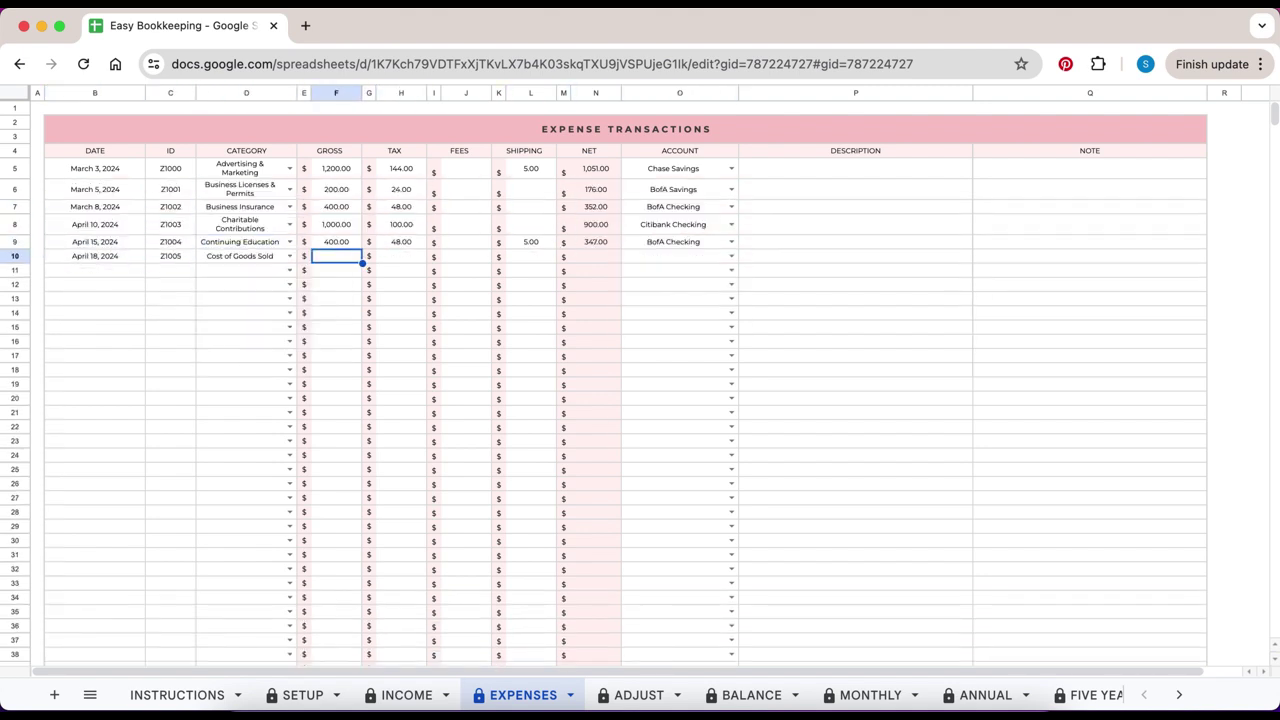
type("200")
key("Tab")
key("Tab")
type("24")
key("Tab")
key("Tab")
key("Tab")
key("Tab")
Record May 10, 2024 Advertising & Marketing (Z1007, gross 200, BofA Checking) and May 15 Business Licenses & Permits (Z1008, gross 200, Citibank Checking)
type("0")
key("Tab")
type("Z1007")
key("Tab")
type("Advertising & Marketing")
key("Tab")
key("Tab")
type("200")
key("Tab")
key("Tab")
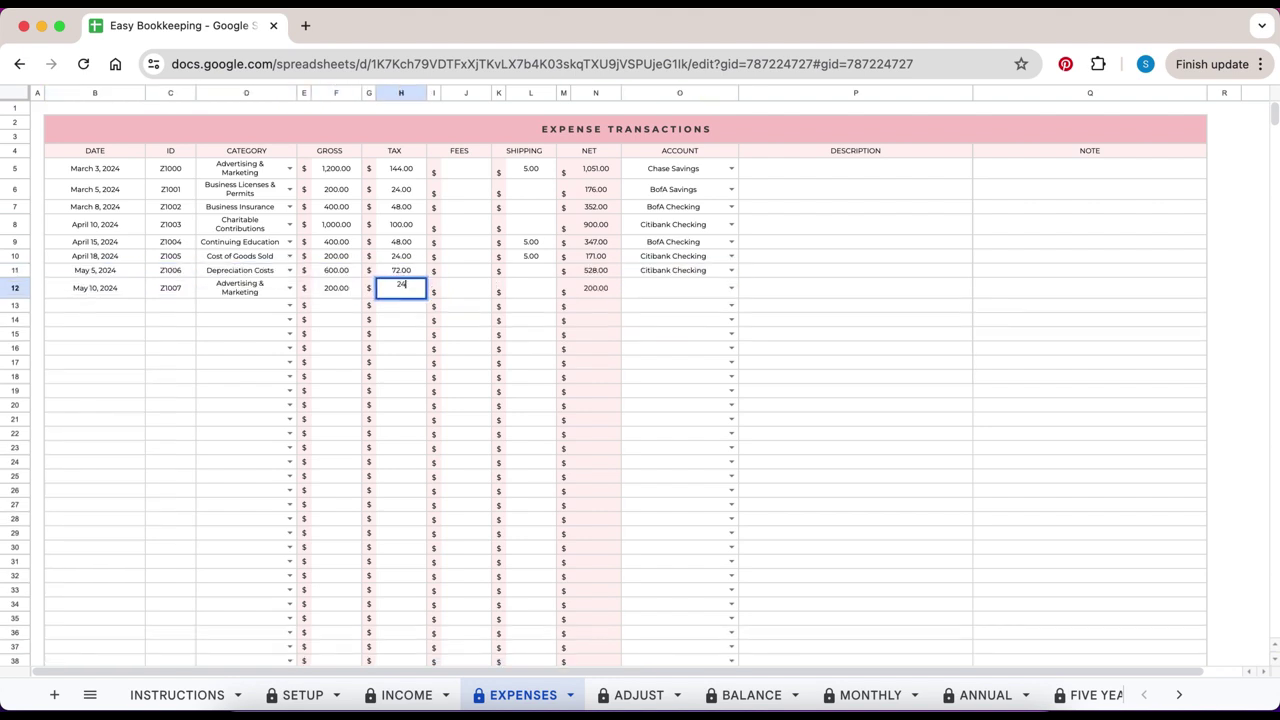
Record May 30, 2024 Business Insurance (Z1009, gross 1,000, BofA Savings) and June 10 Charitable Contributions (Z1010, gross 1,000, BofA Checking)
type("6/")
key("BackSpace")
key("BackSpace")
type("5/30/2024")
key("Tab")
type("Z1009")
key("Tab")
type("Business Insurance")
key("Tab")
key("Tab")
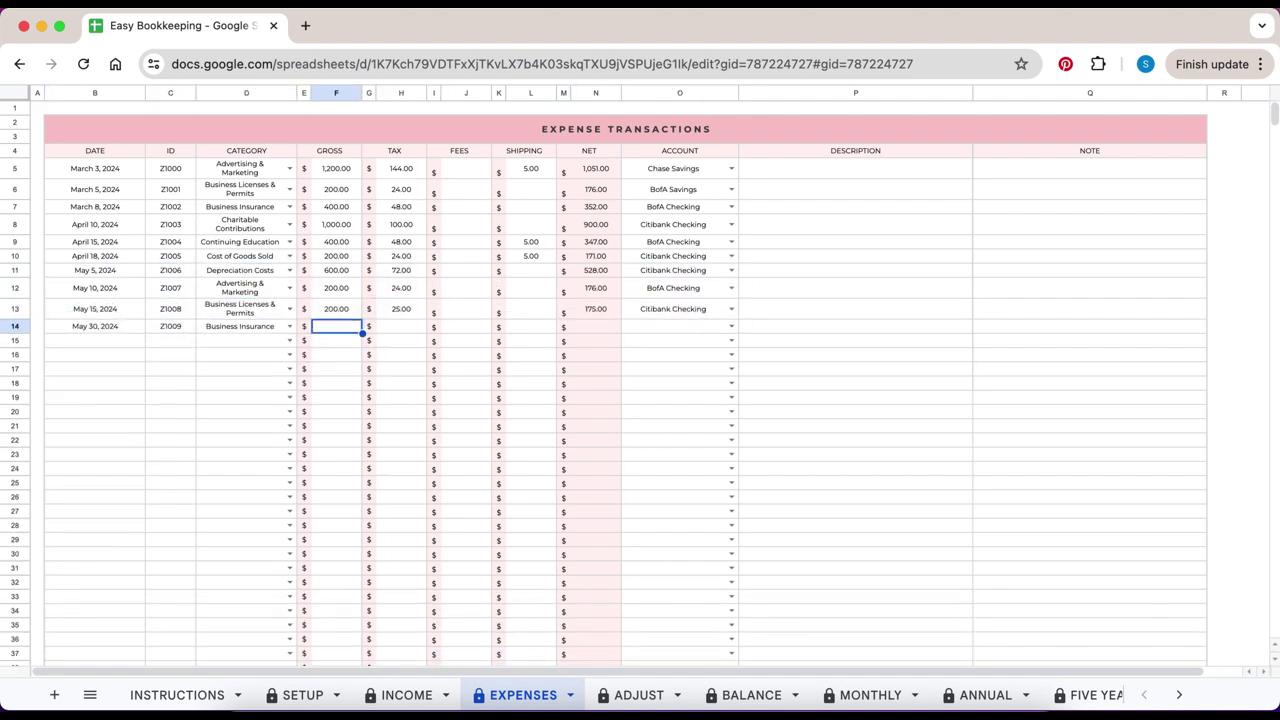
Record June 20, 2024 Continuing Education (Z1011, gross 200, Citibank Checking) and July 23 Cost of Goods Sold (Z1012, gross 450, Wells Fargo Checking)
type("6/20/2024")
key("Tab")
type("Z1011")
key("Tab")
type("Continuing Education")
key("Tab")
key("Tab")
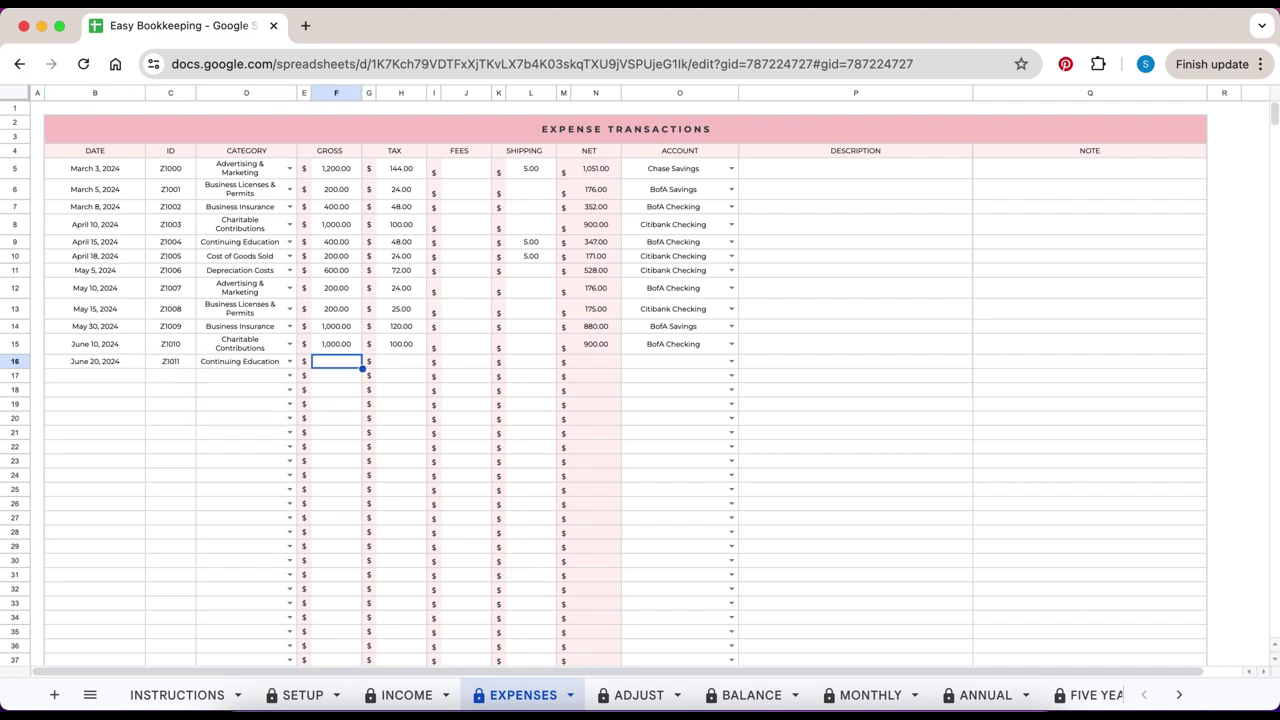
type("200")
key("Tab")
key("Tab")
type("Wells Fargo Checking")
key("Return")
Enter the date July 30, 2024, ID Z1013 and category Depreciation Costs for the expense in row 18
type("7/30/2024")
key("Tab")
type("Z1013")
key("Tab")
type("Depreciation Costs")
key("Tab")
key("Tab")
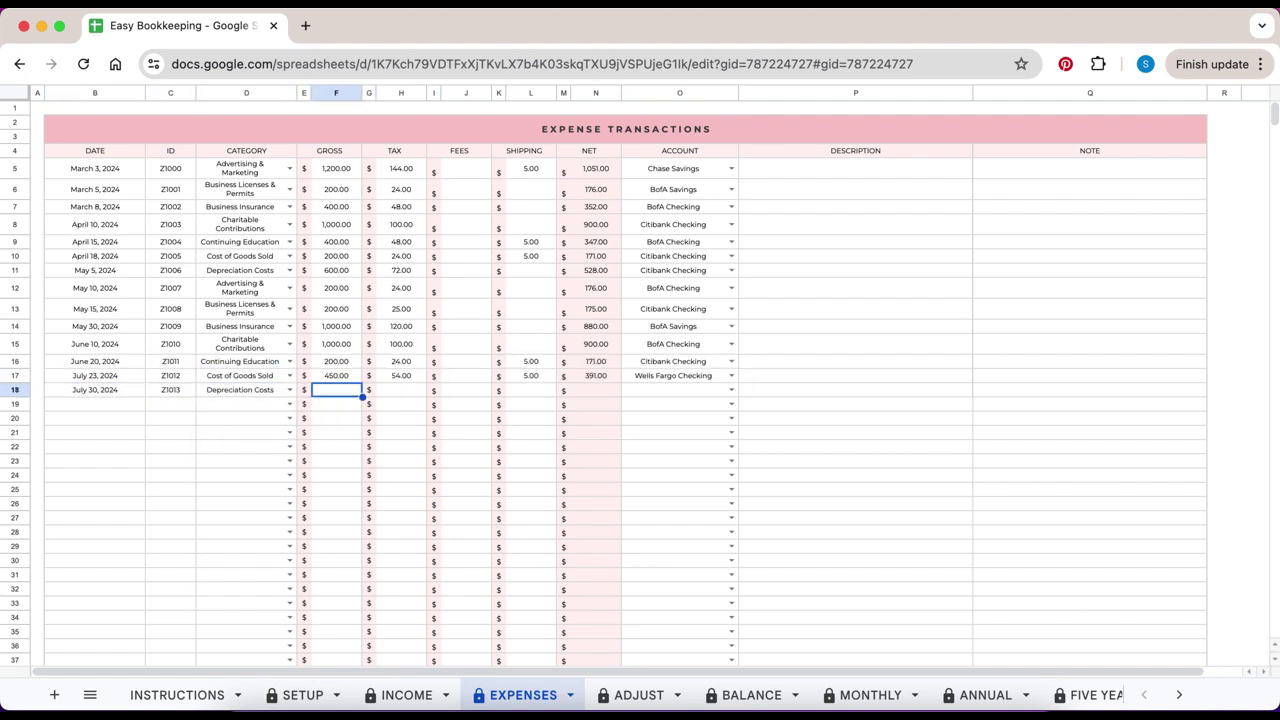
Record the August 10, 2024 Continuing Education expense as Z1015 with gross 200 and tax 24
type("Z1015")
key("Tab")
type("Continuing Education")
key("Tab")
key("Tab")
type("200")
key("Tab")
key("Tab")
type("24")
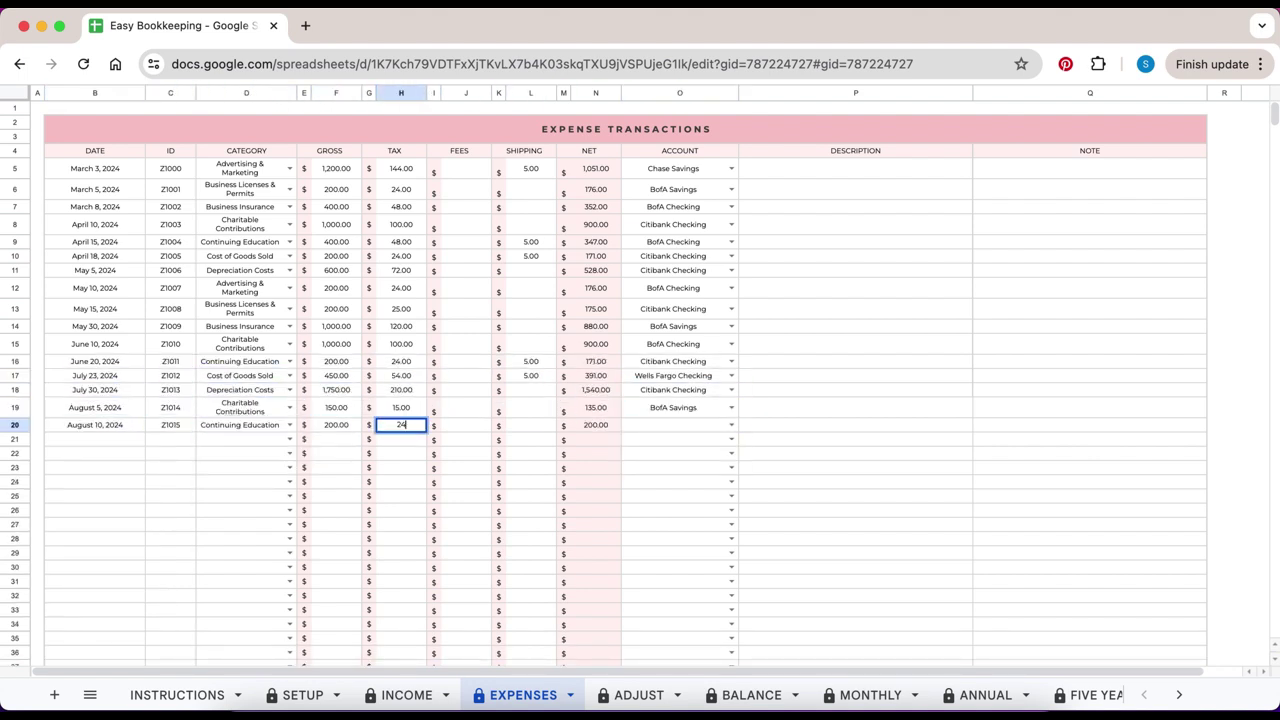
key("Tab")
key("Tab")
key("Tab")
key("Tab")
Record the August 31, 2024 Business Licenses & Permits expense as Z1017 with gross 200 and tax 24
type("7")
key("Tab")
type("Business Licenses & Permits")
key("Tab")
key("Tab")
type("200")
key("Tab")
key("Tab")
type("24")
key("Tab")
key("Tab")
key("Tab")
key("Tab")
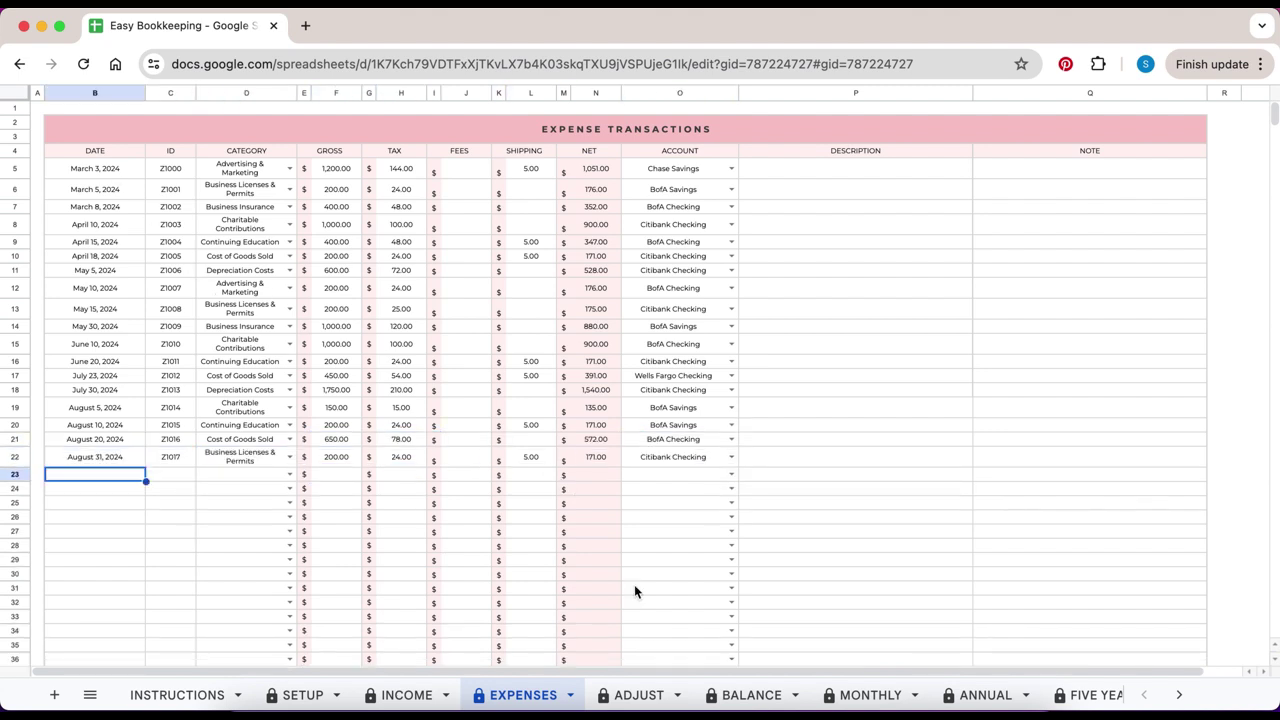
Record an adjustment on the ADJUST sheet: April 15, 2024, Credit, BofA Savings, amount 25
left_click(632, 695)
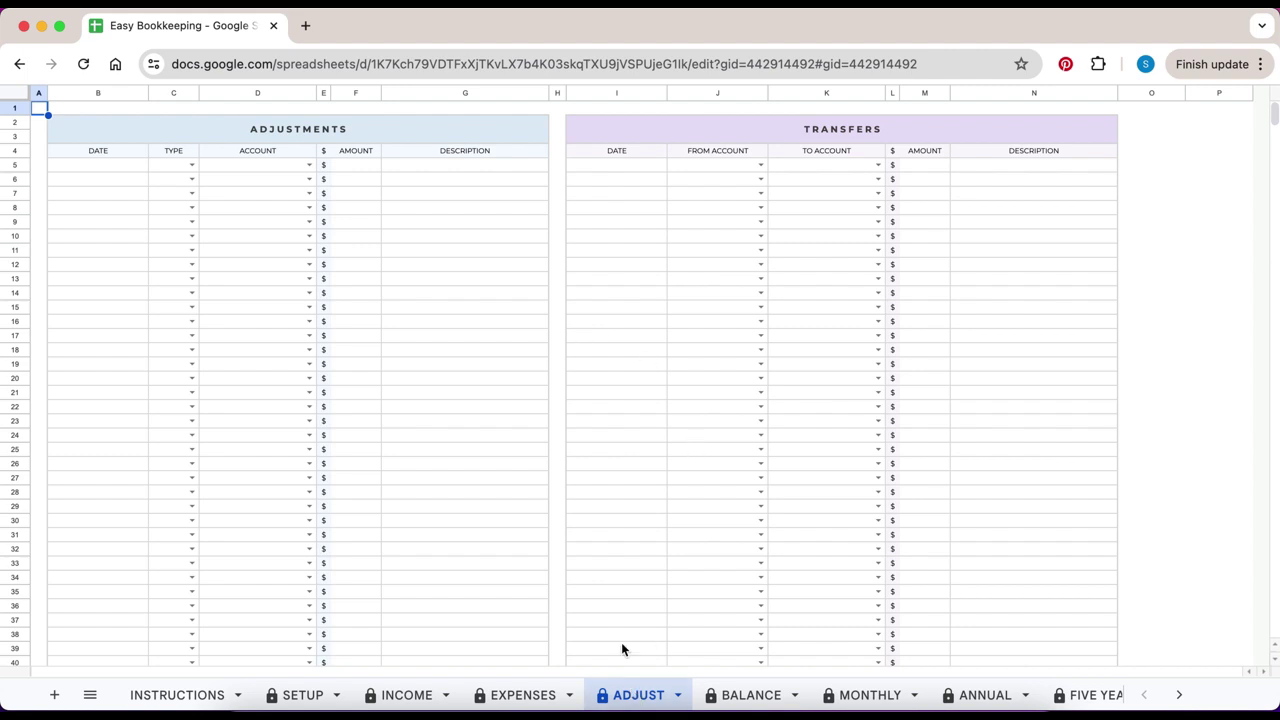
left_click(469, 127)
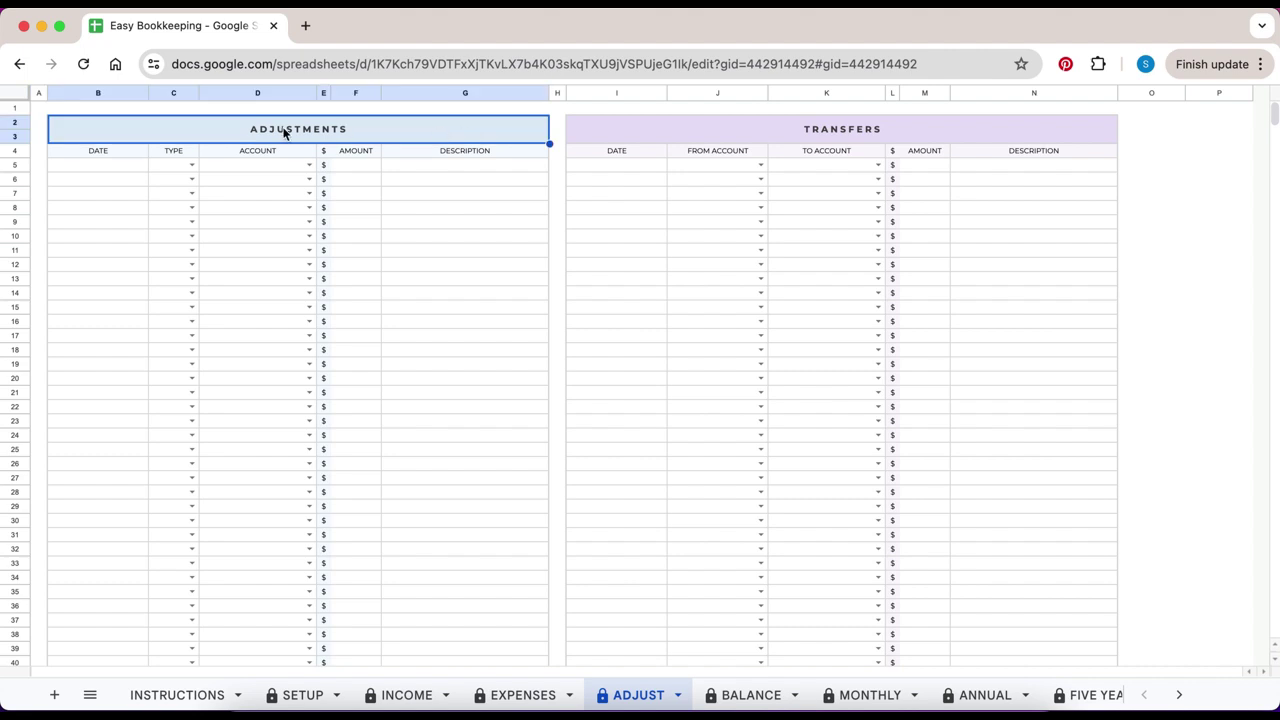
left_click(127, 168)
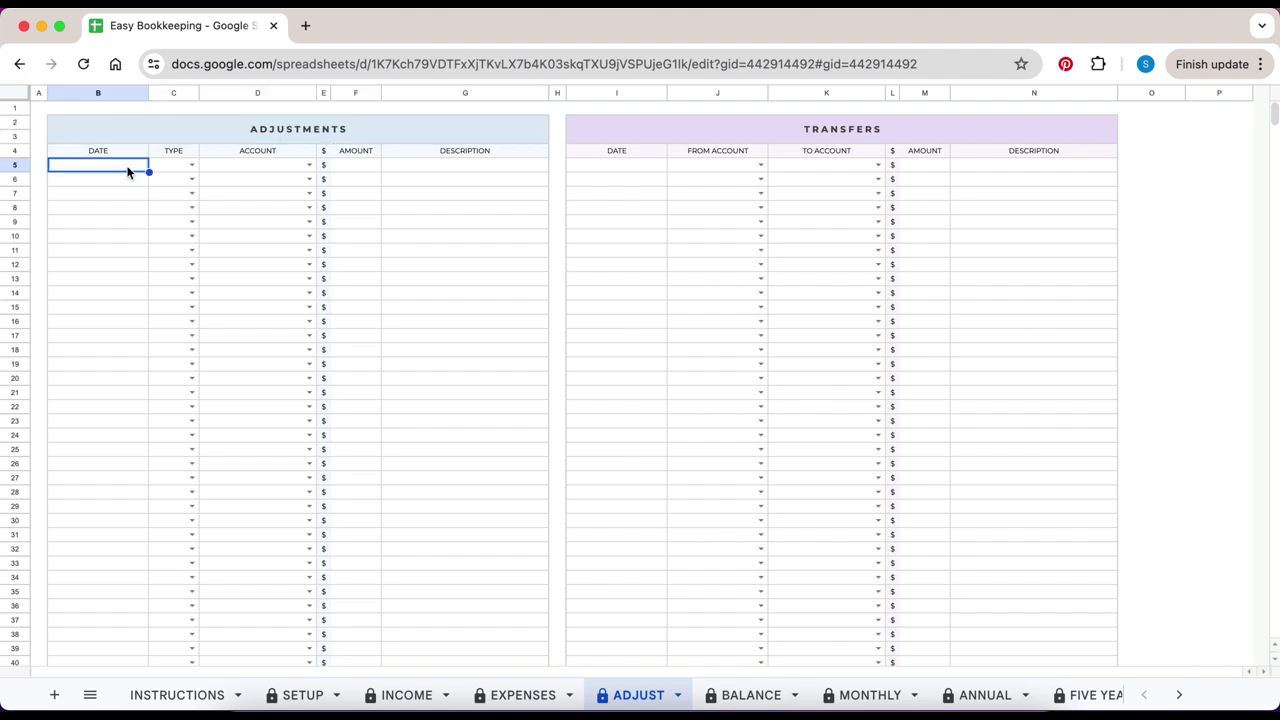
type("4/15")
key("Tab")
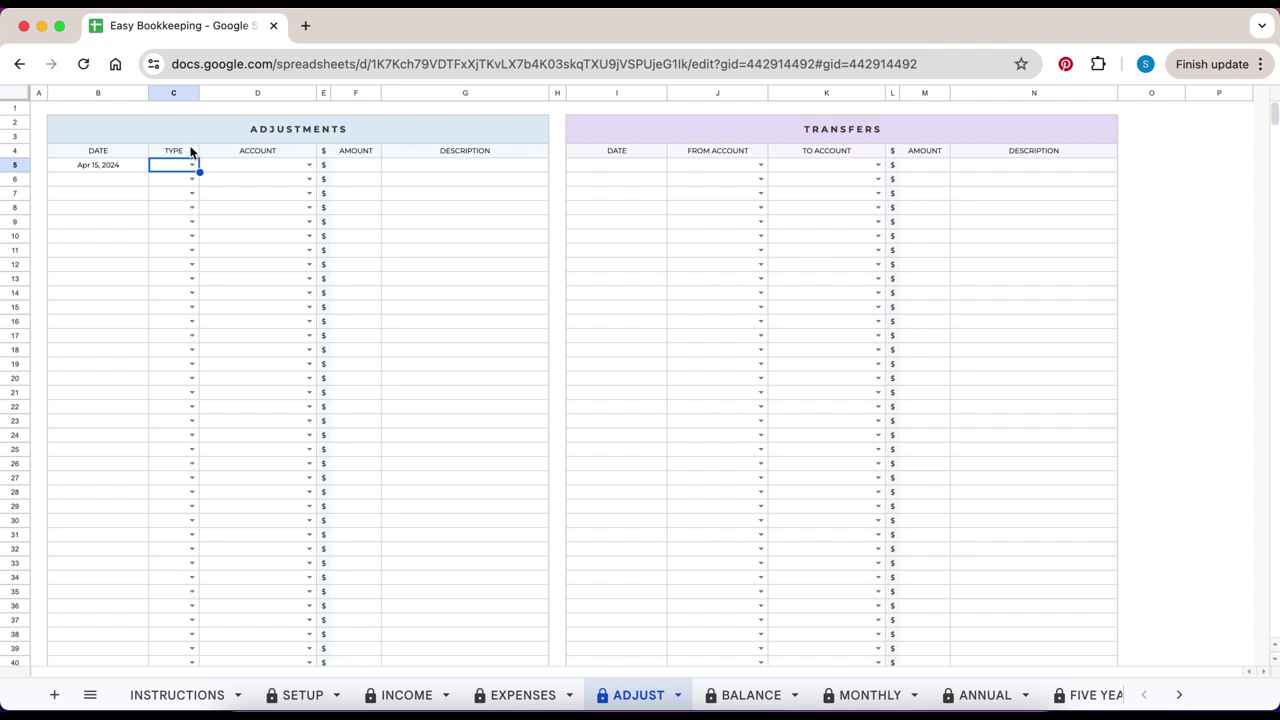
left_click(192, 165)
left_click(187, 190)
left_click(309, 165)
left_click(292, 212)
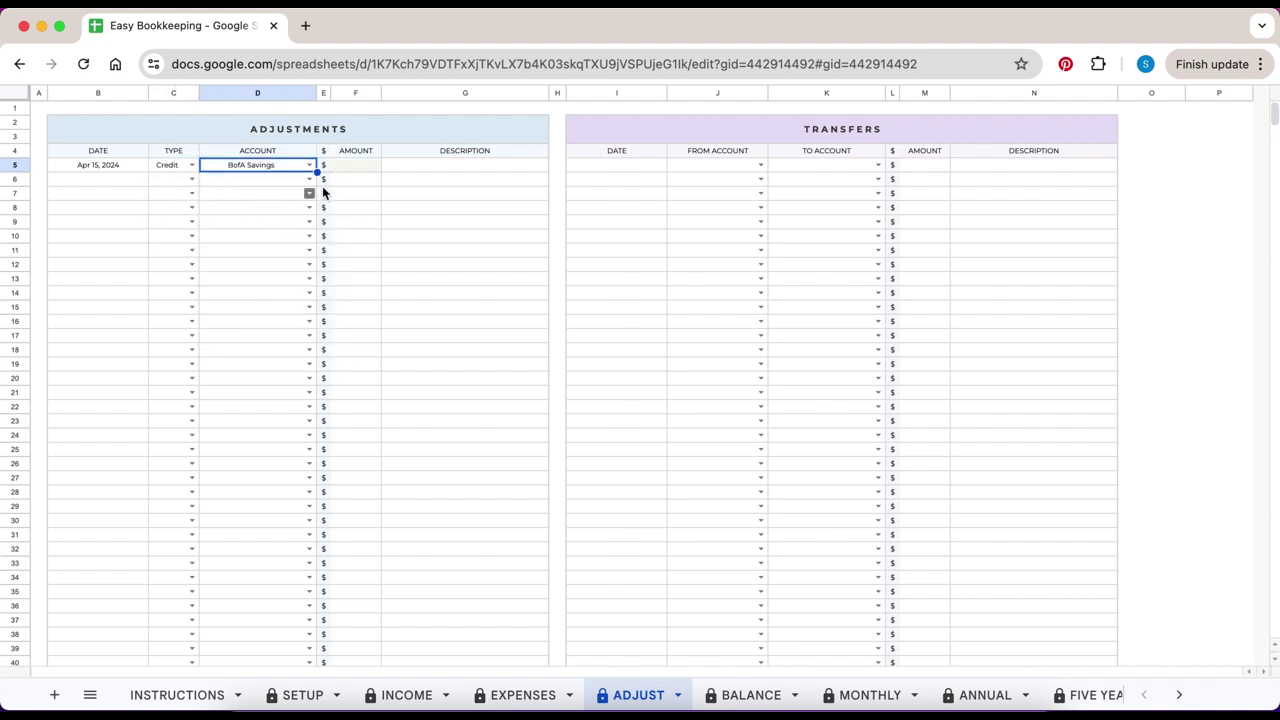
left_click(350, 165)
type("25")
key("Return")
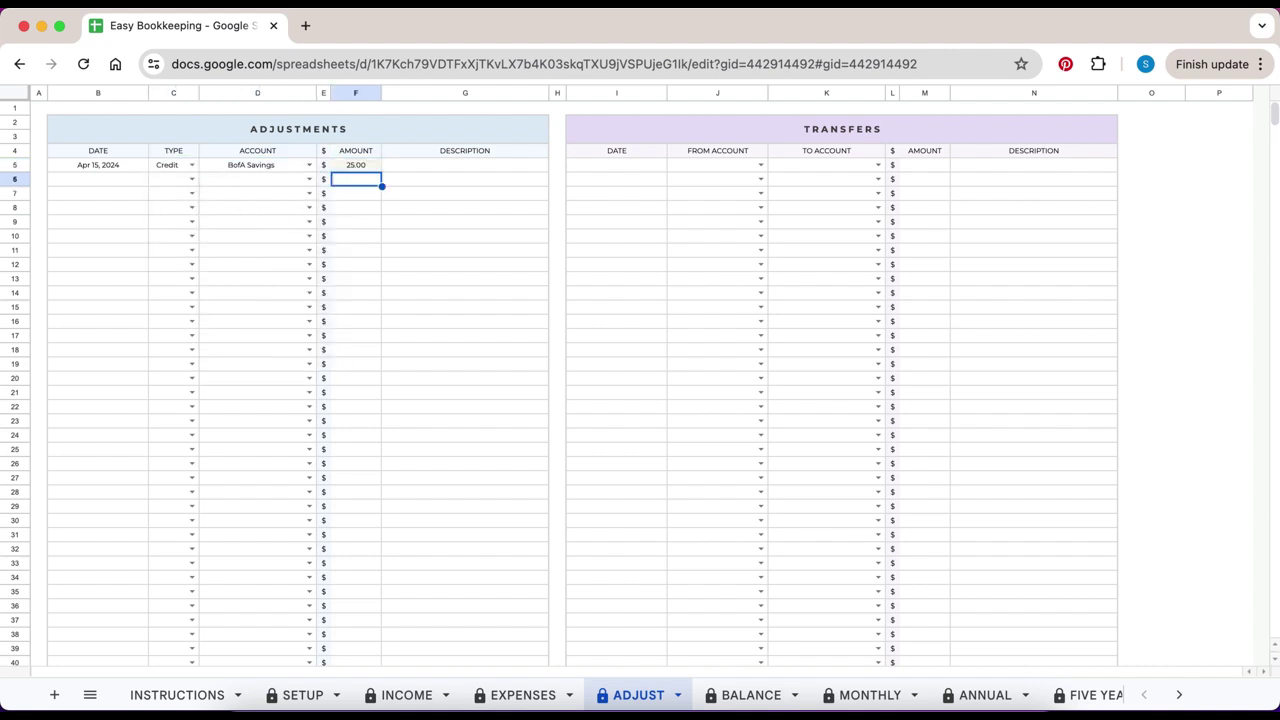
Record a second adjustment dated June 15, 2024: Debit, Citibank Checking, amount 50
left_click(137, 182)
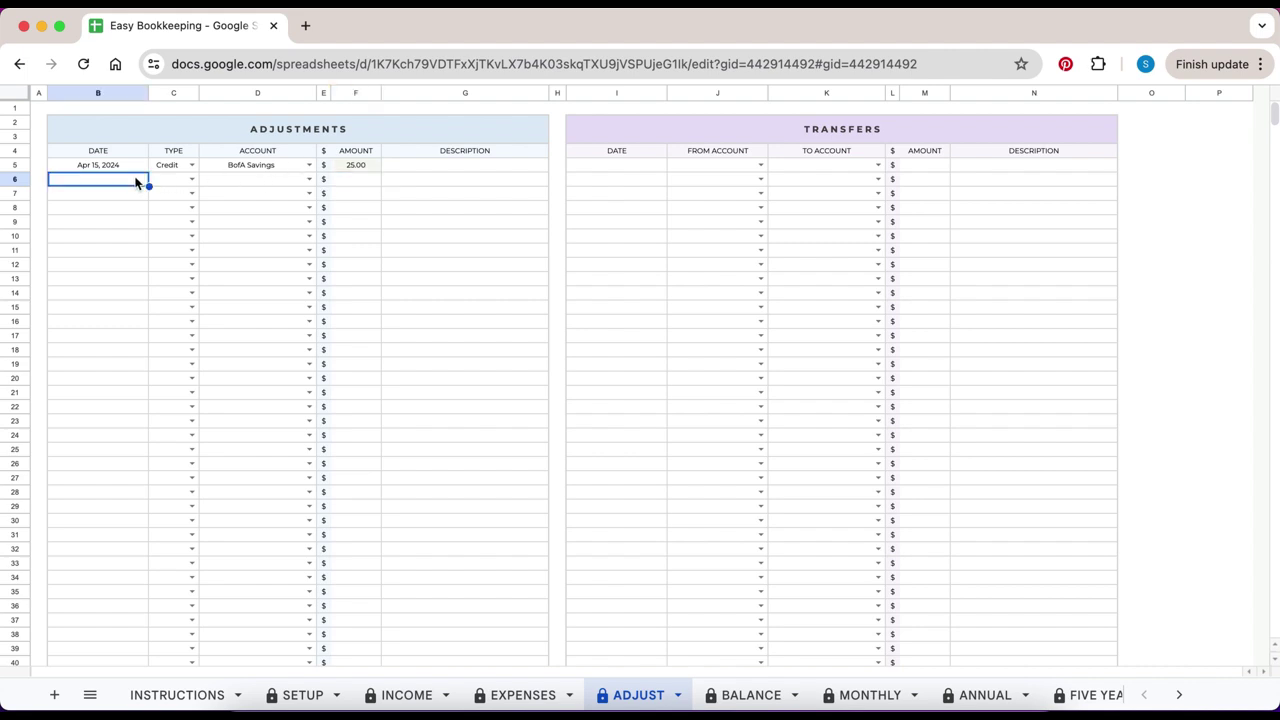
type("6/")
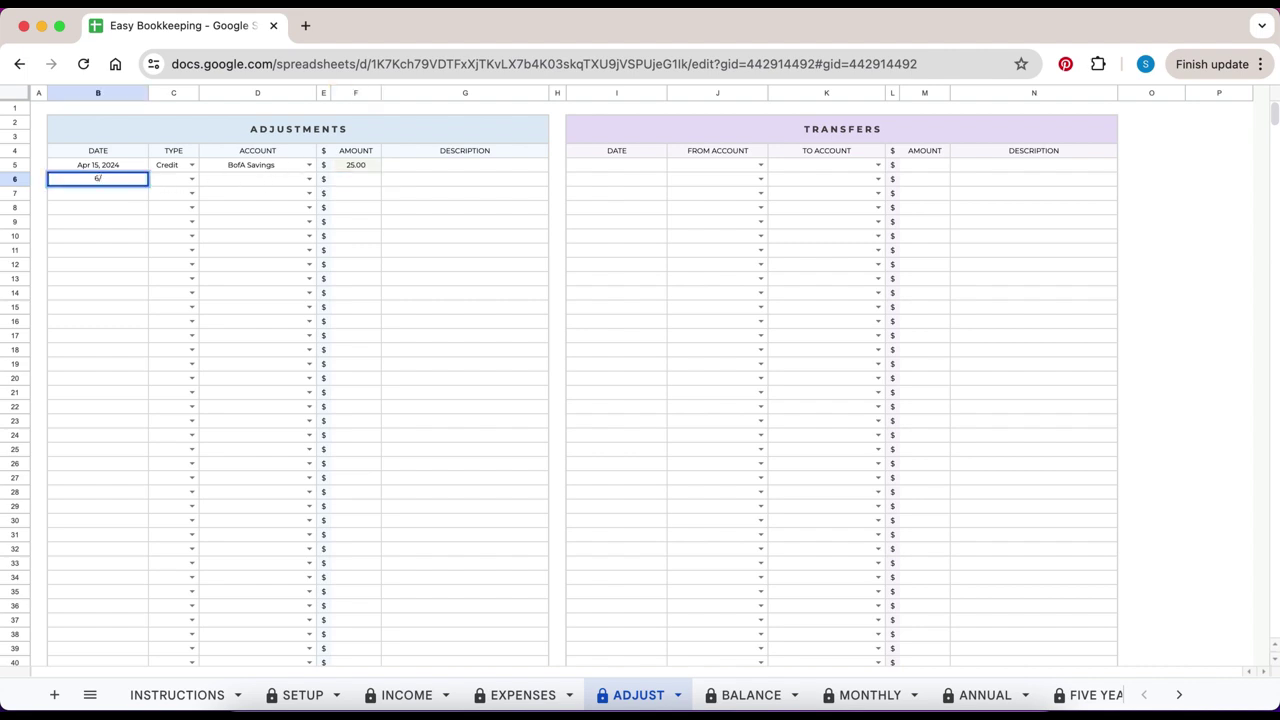
type("15")
key("Tab")
left_click(191, 184)
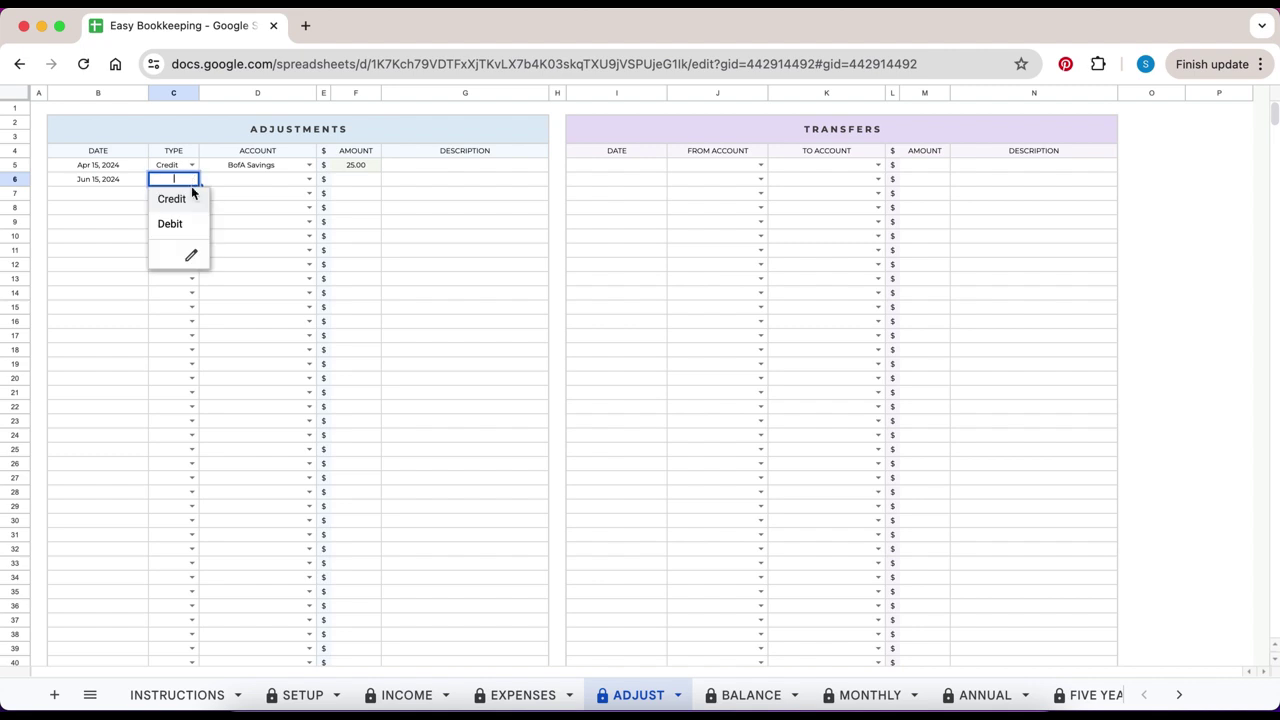
left_click(191, 226)
left_click(309, 184)
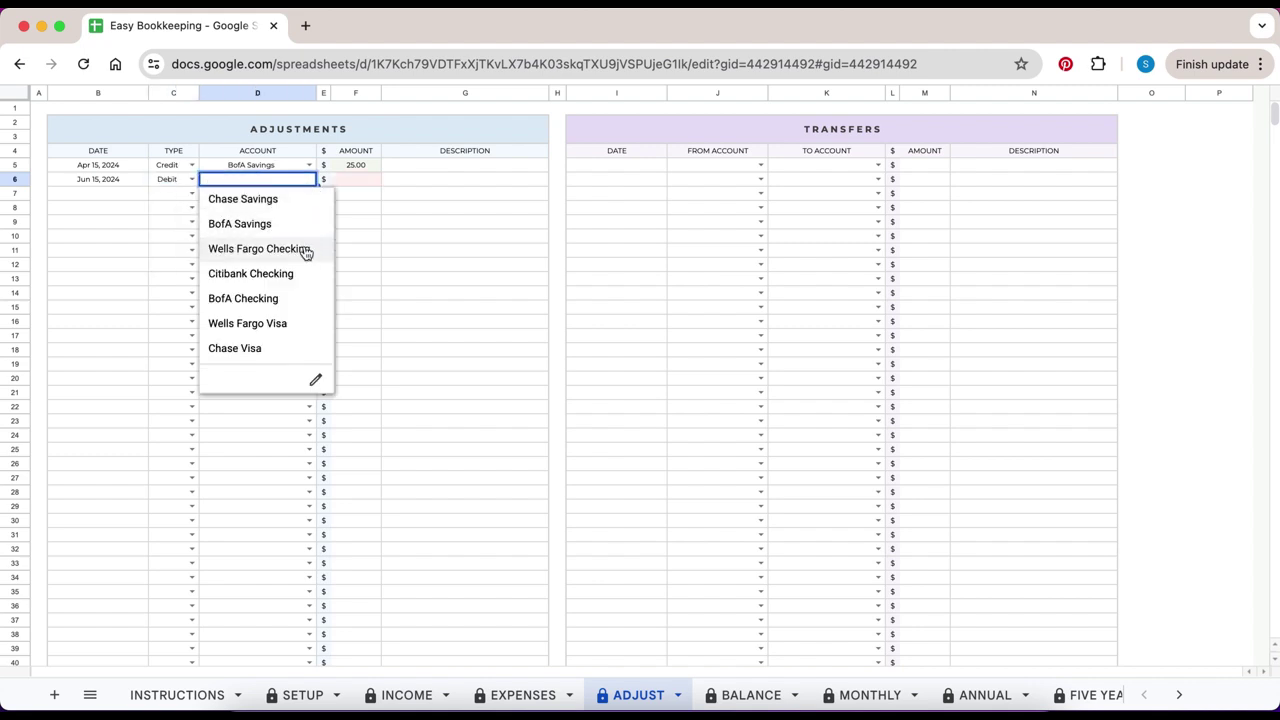
left_click(304, 272)
left_click(374, 181)
type("50")
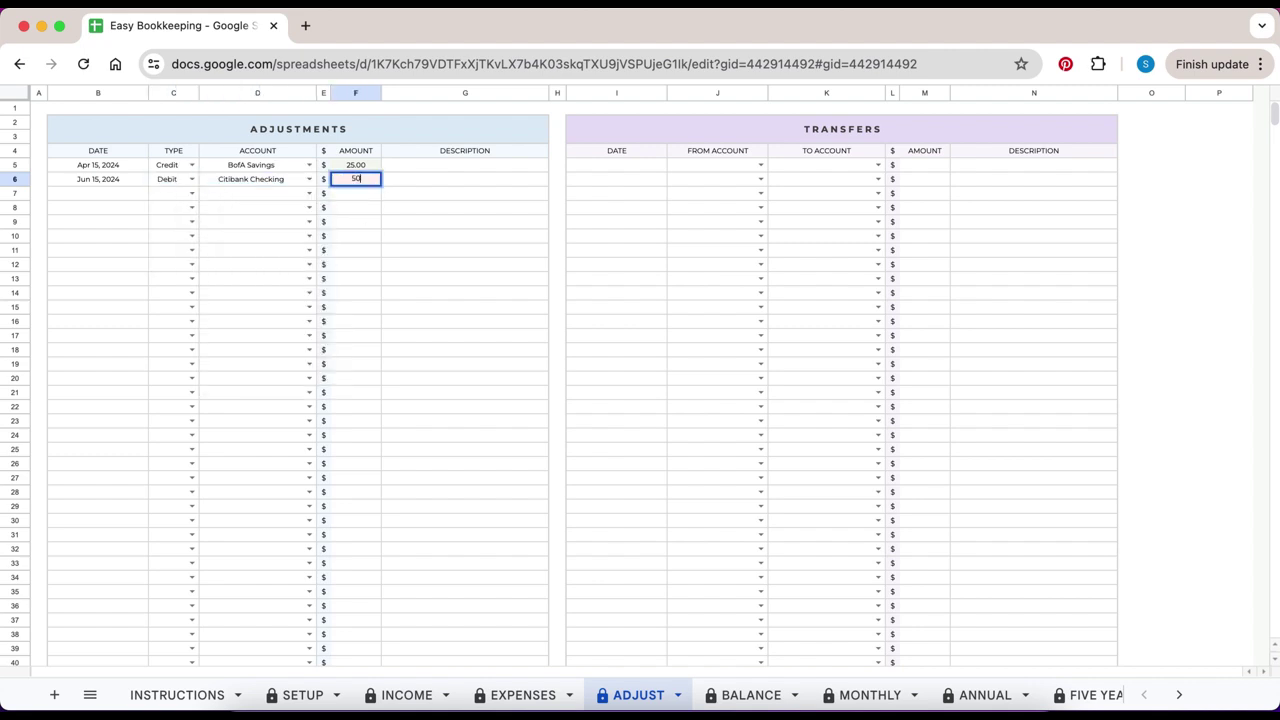
key("Return")
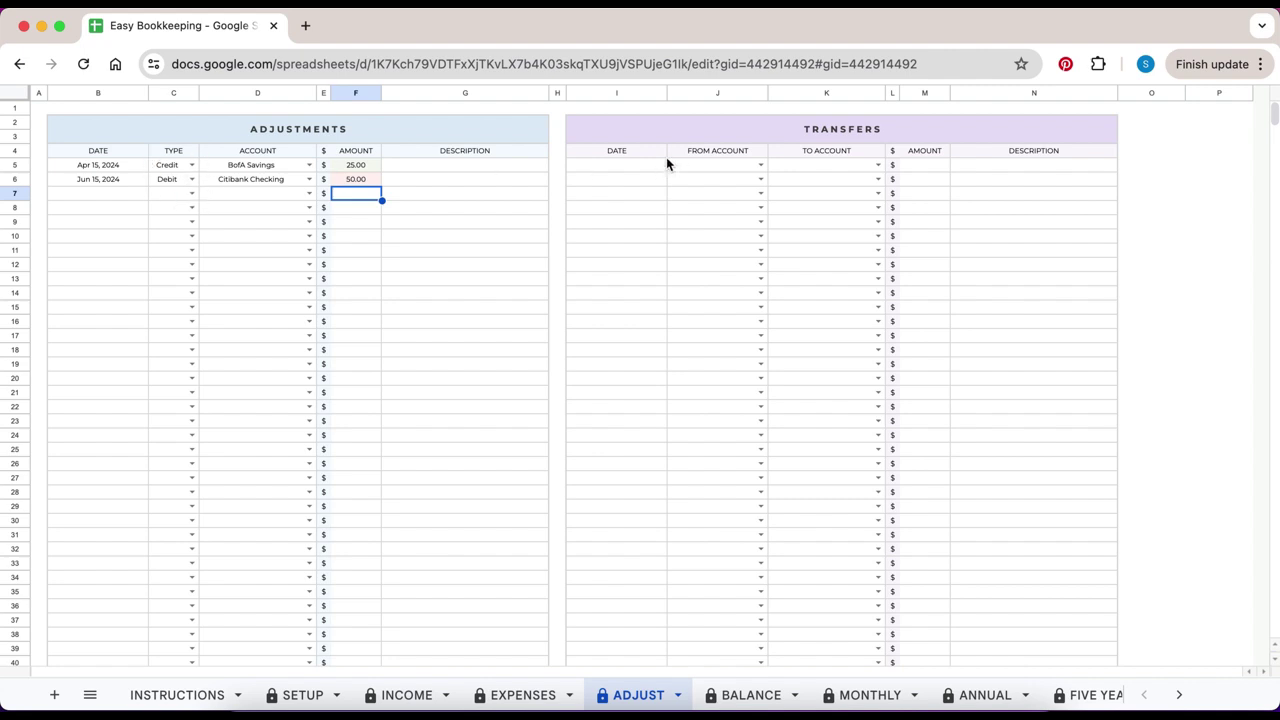
left_click(482, 167)
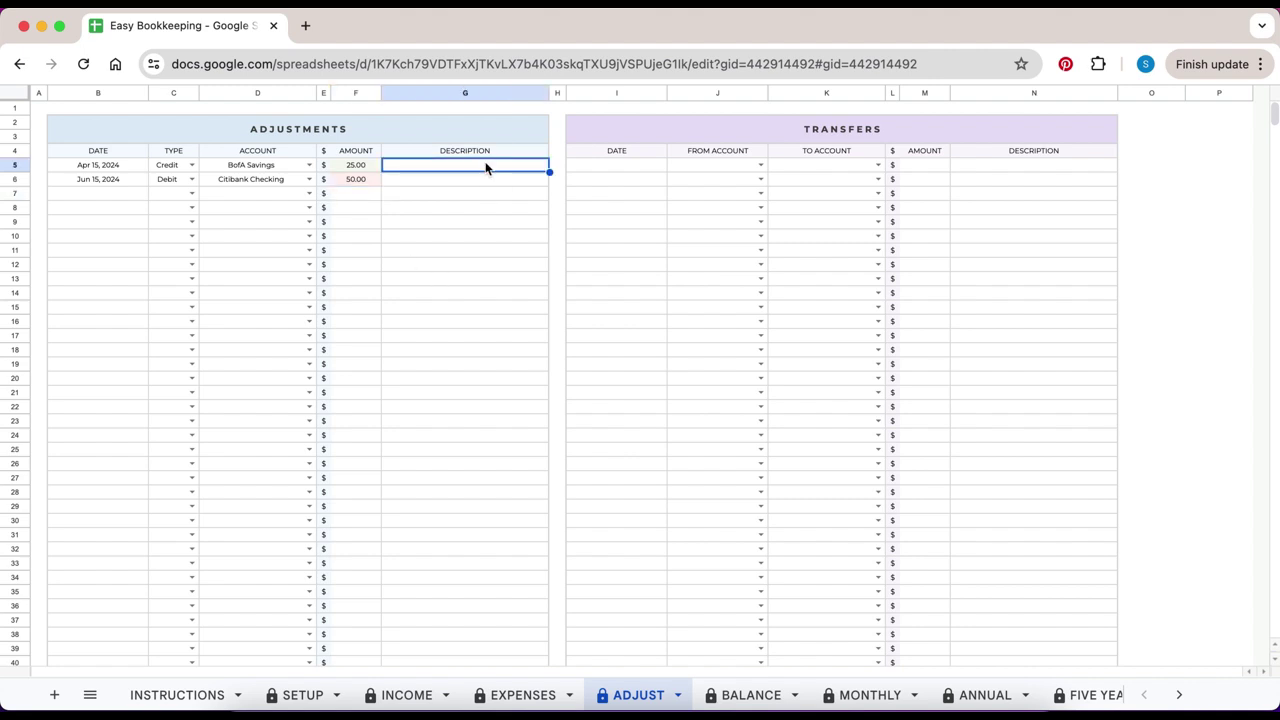
Record an April 15, 2024 transfer of 25 from Citibank Checking to BofA Checking
left_click(711, 139)
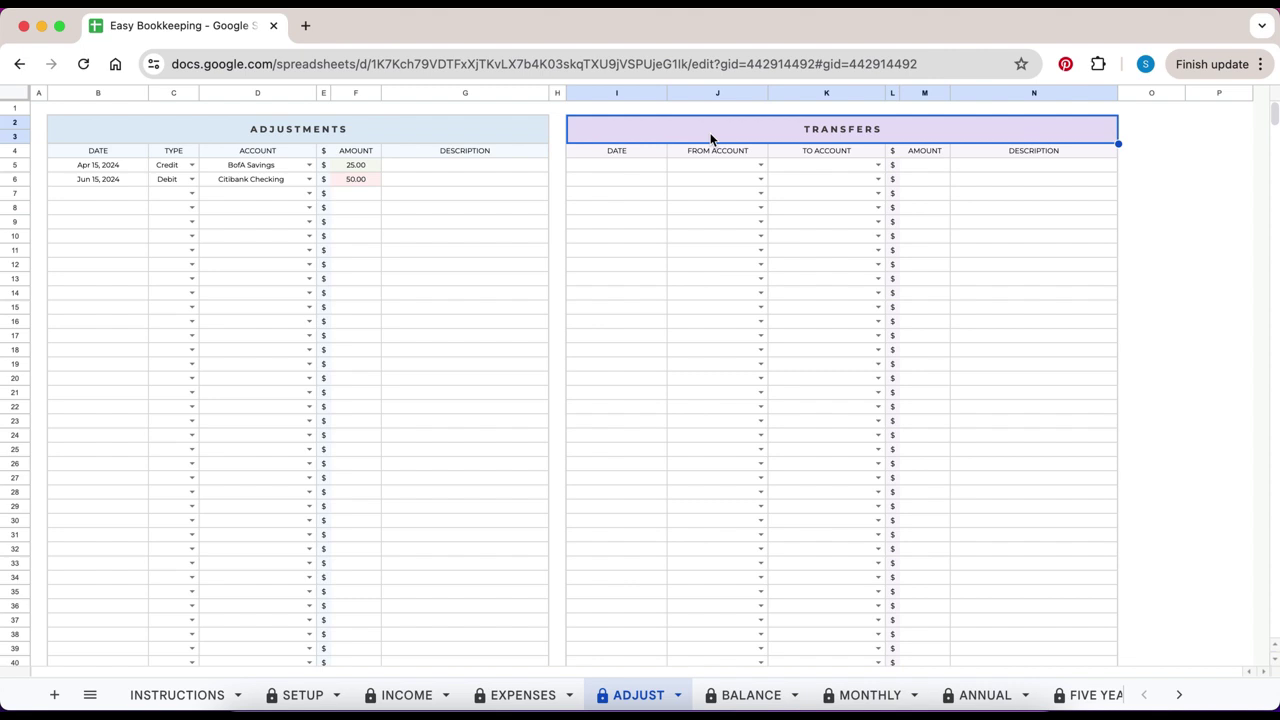
left_click(651, 171)
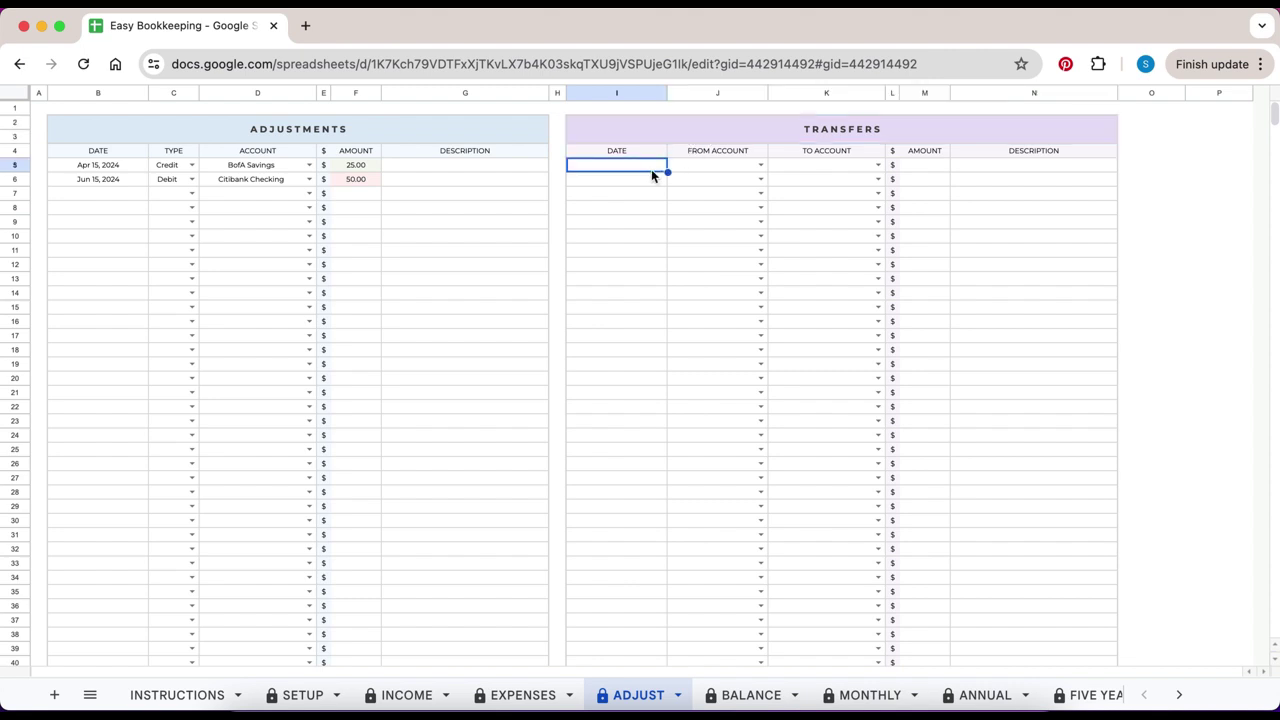
type("4/15")
key("Tab")
left_click(761, 166)
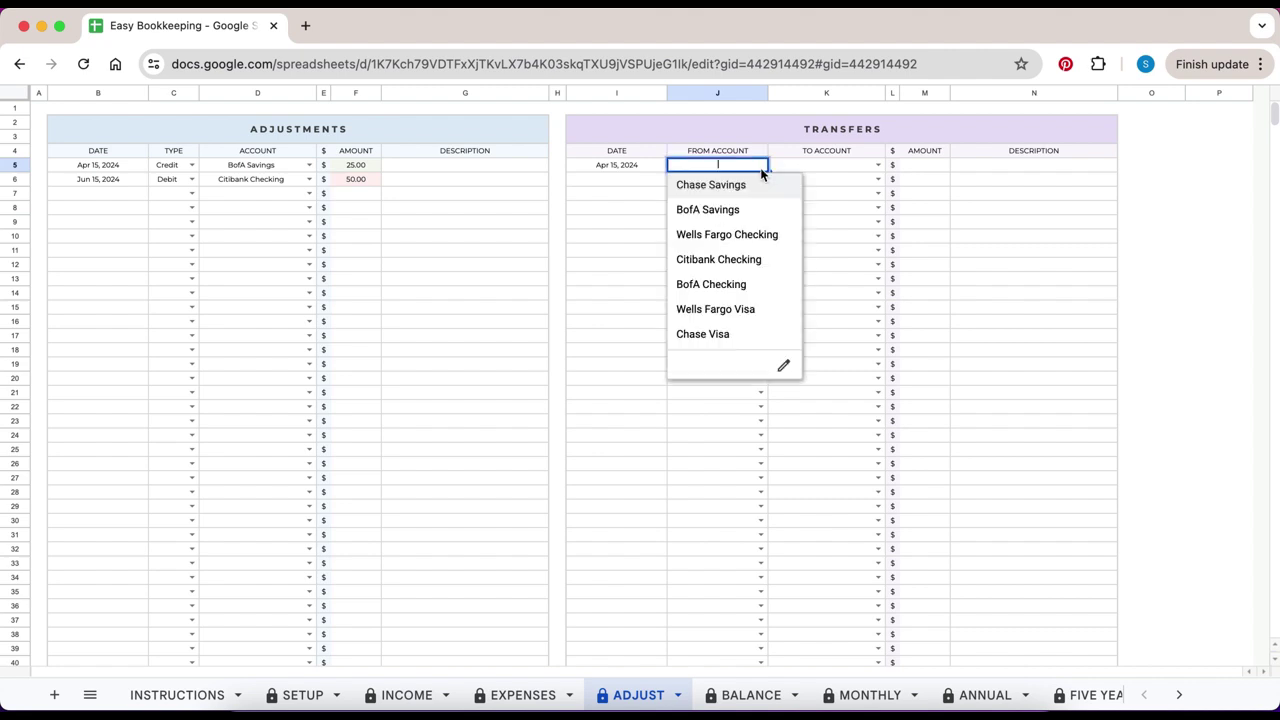
left_click(752, 259)
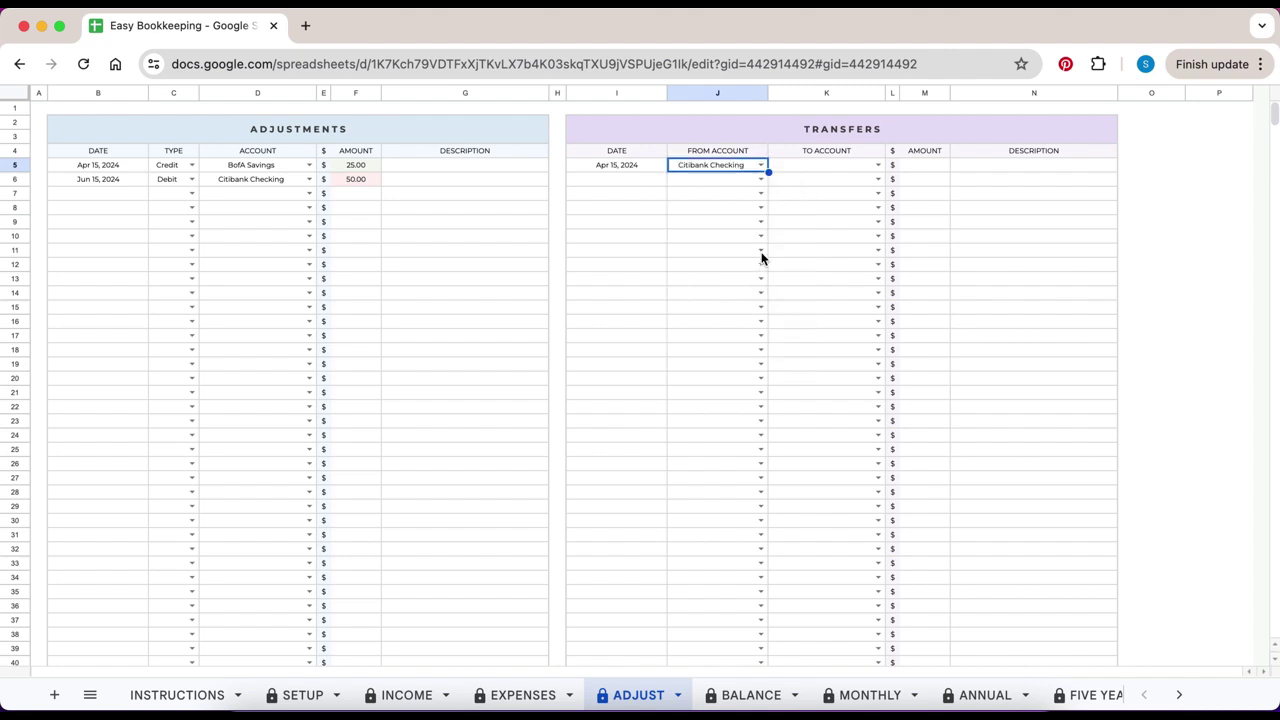
left_click(879, 166)
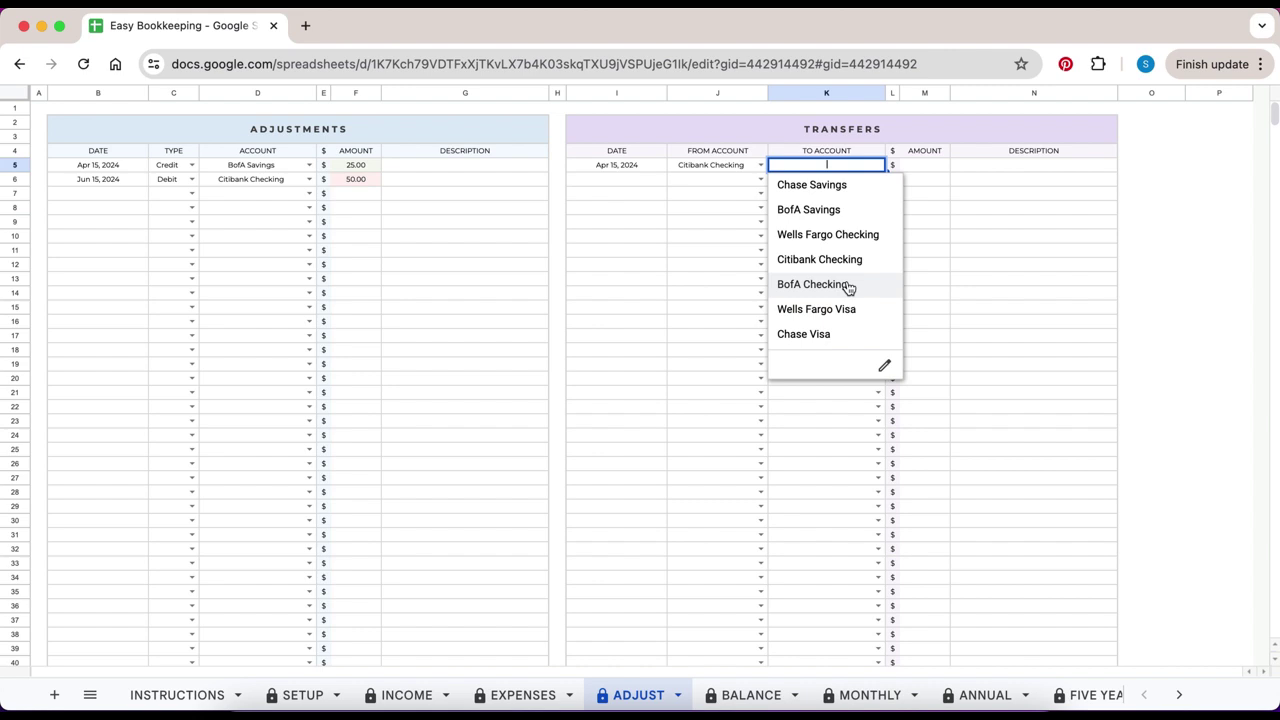
left_click(848, 283)
left_click(922, 166)
type("25")
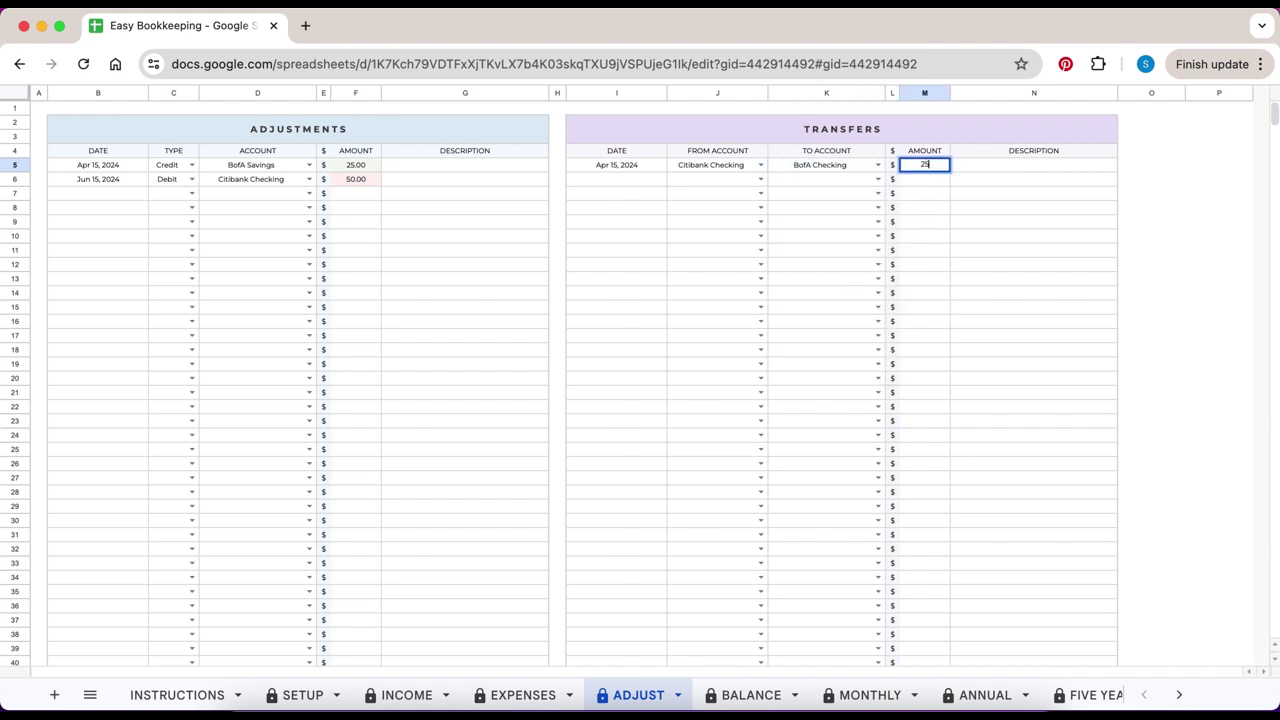
key("Tab")
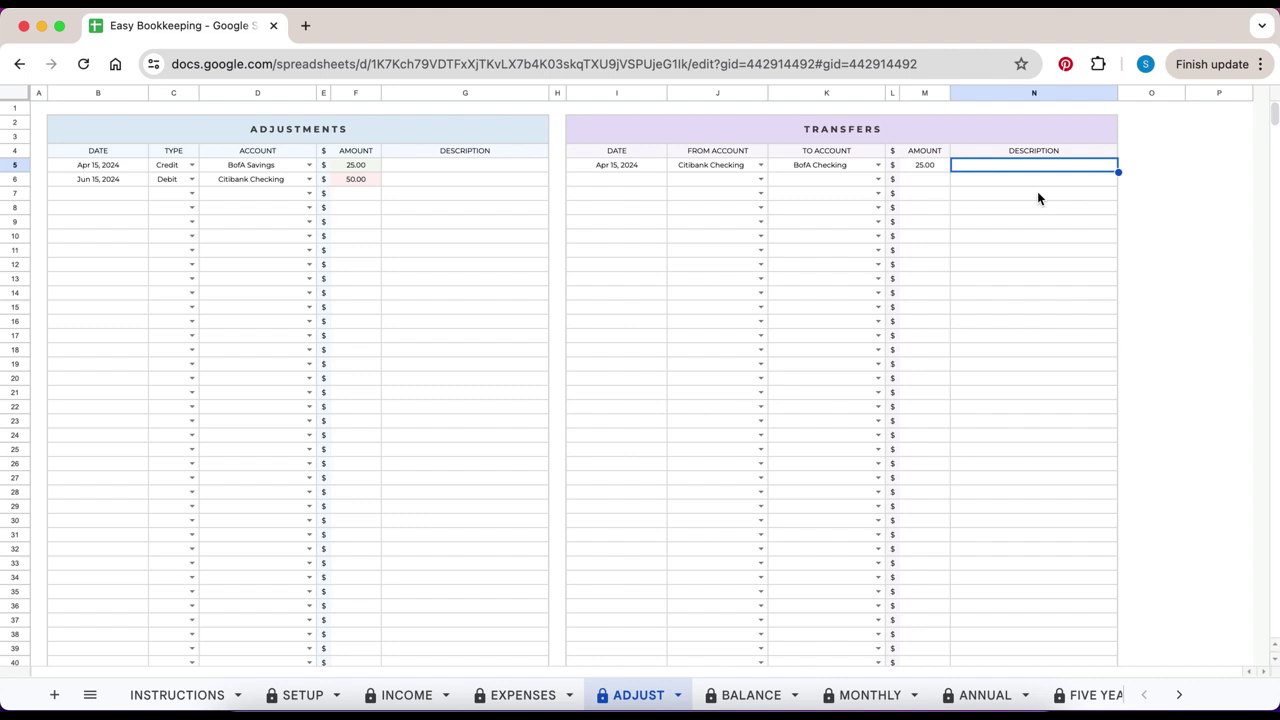
Review the current balance breakdowns on the BALANCE sheet, from current and starting balances through deposits, withdrawals, adjustments and transfers
left_click(759, 702)
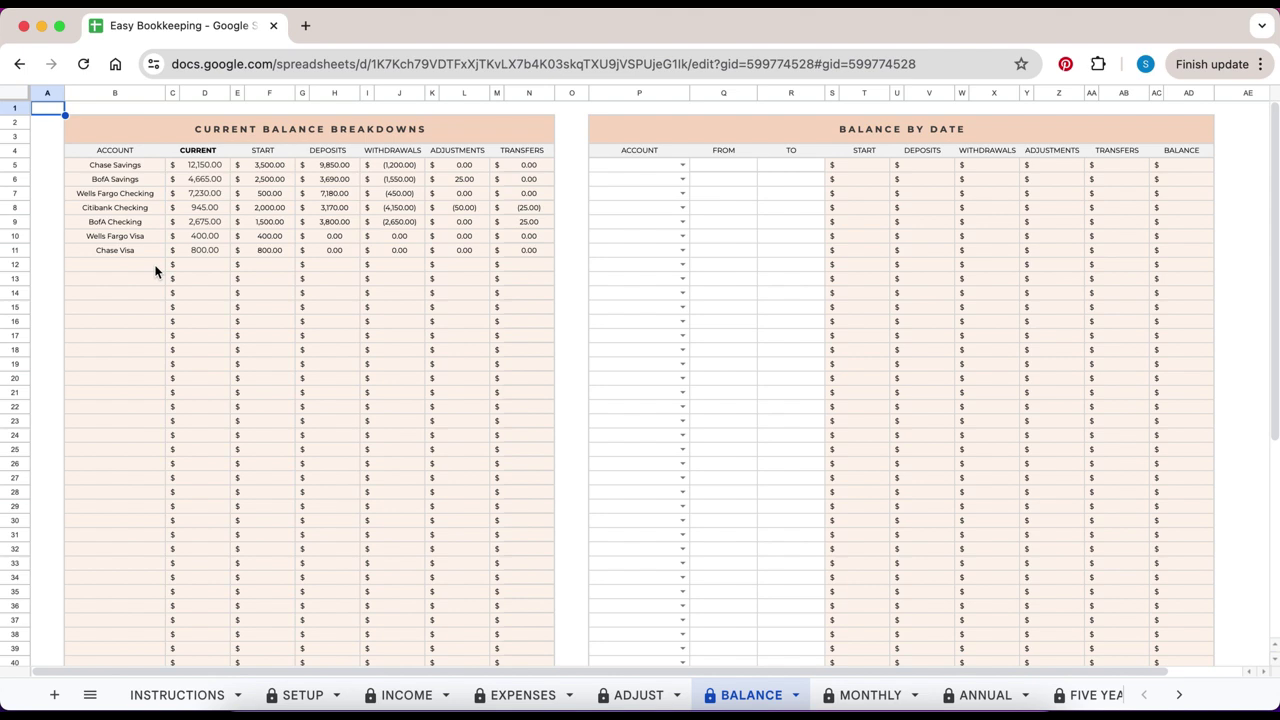
left_click(212, 153)
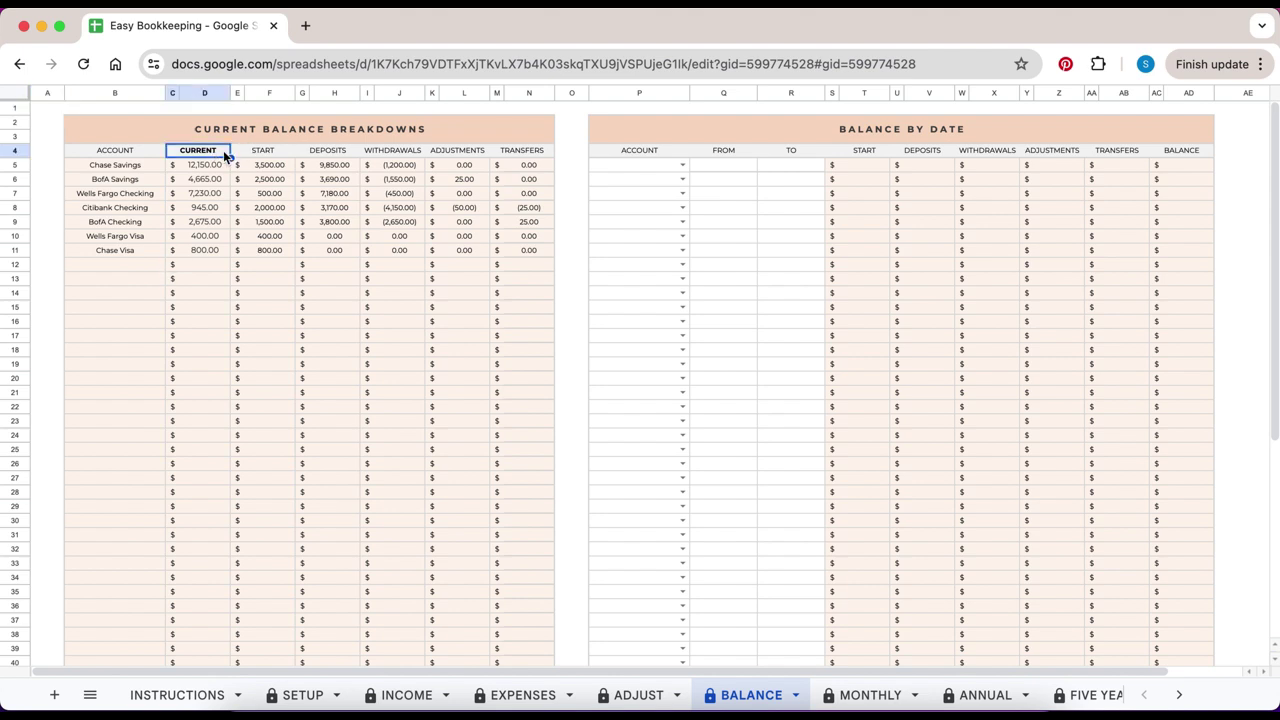
left_click(262, 156)
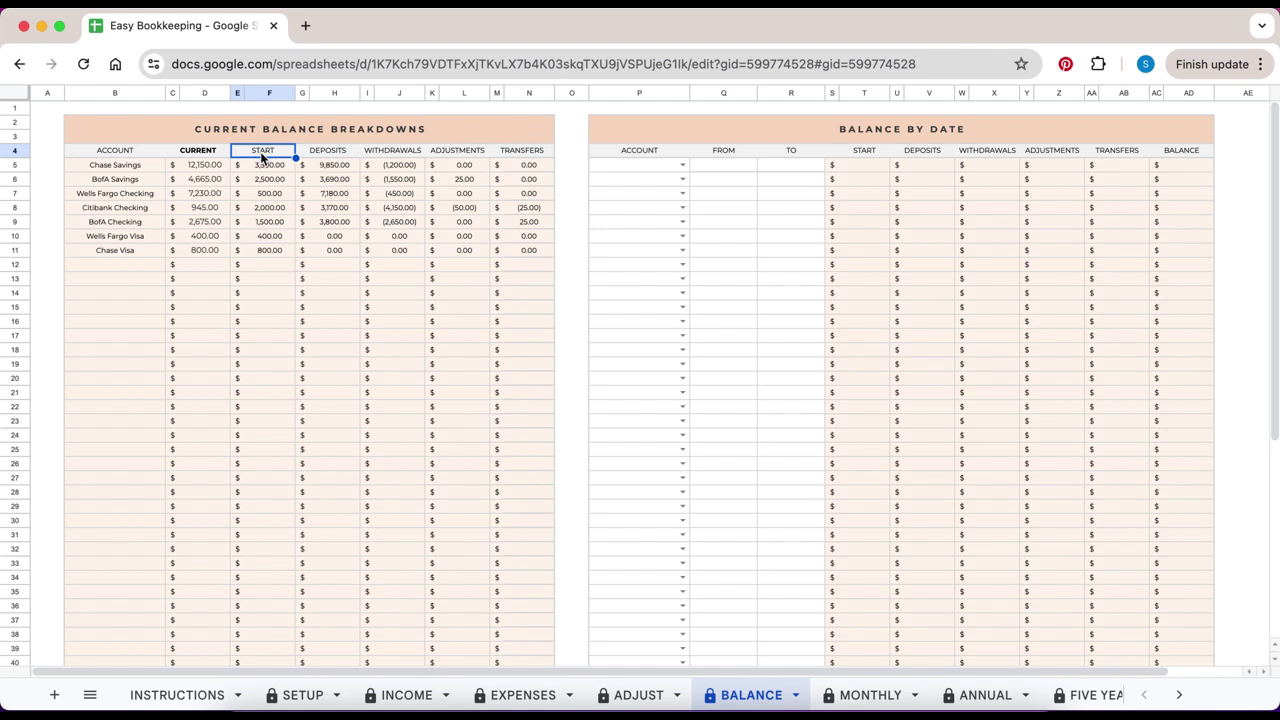
left_click(323, 155)
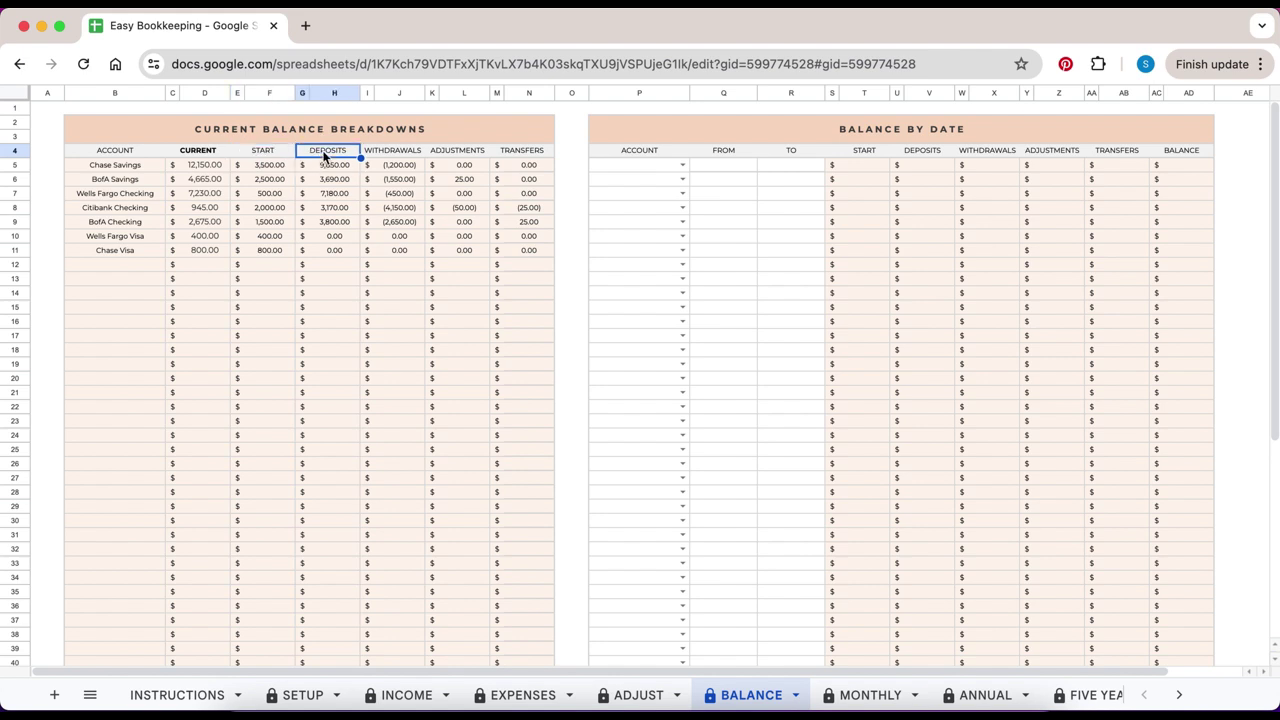
left_click(384, 152)
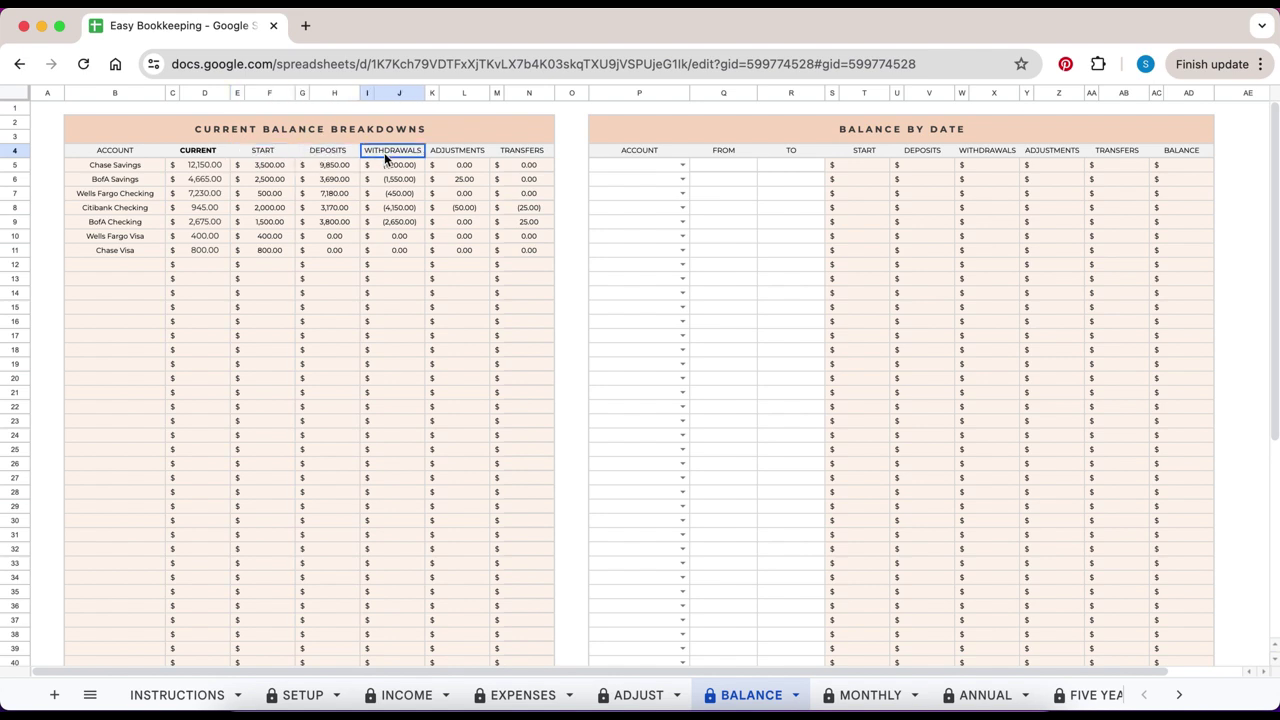
left_click(450, 152)
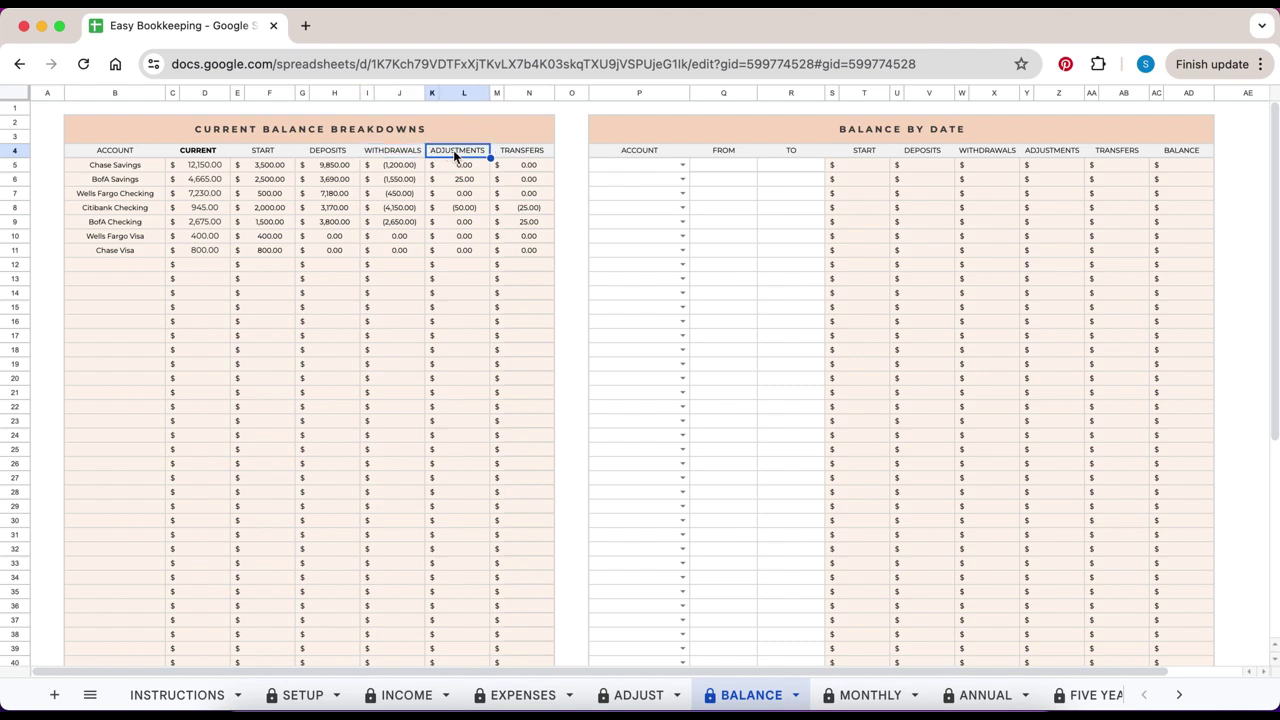
left_click(514, 149)
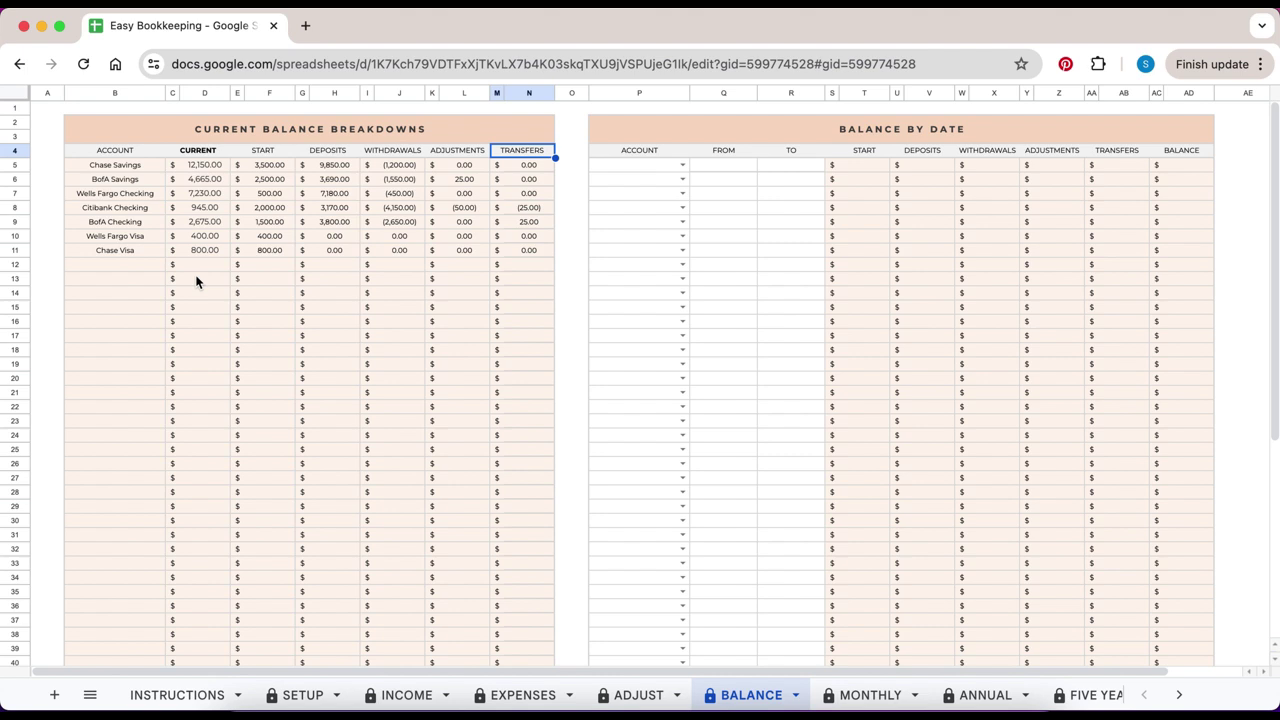
Set up a Balance by Date lookup for Citibank Checking from 3/15/2024 to 6/15/2024
left_click(697, 131)
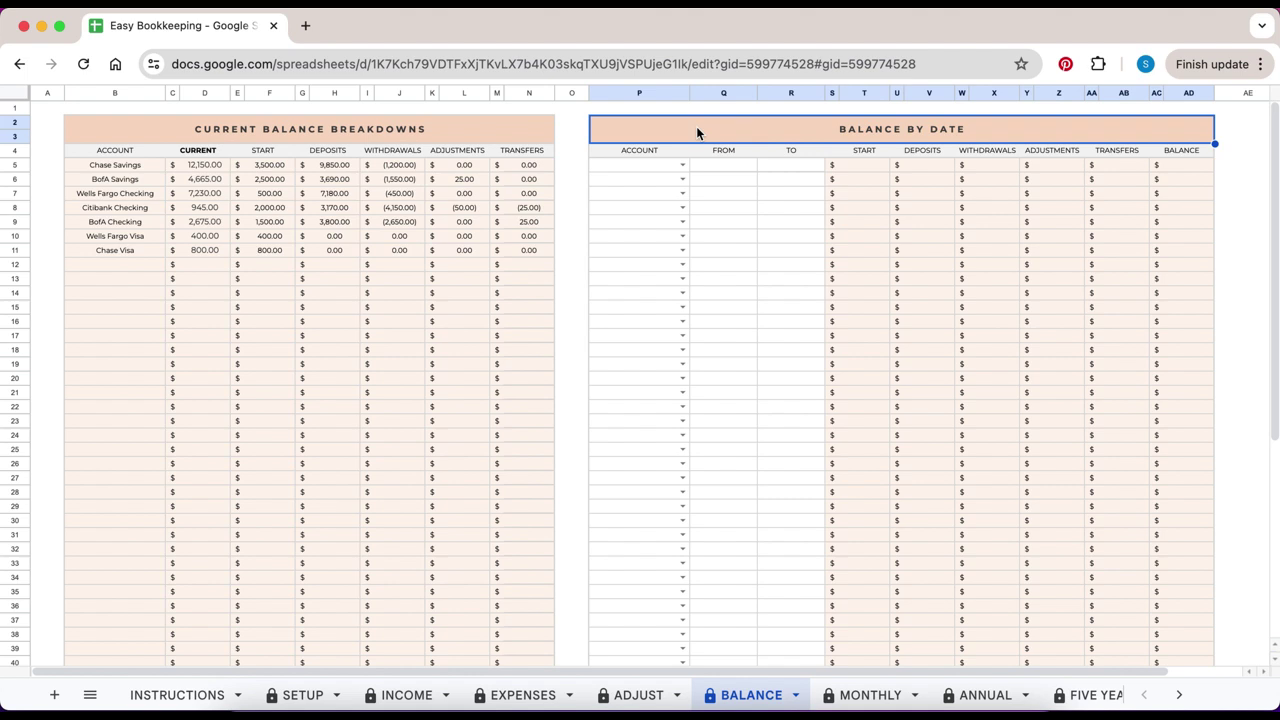
left_click(682, 165)
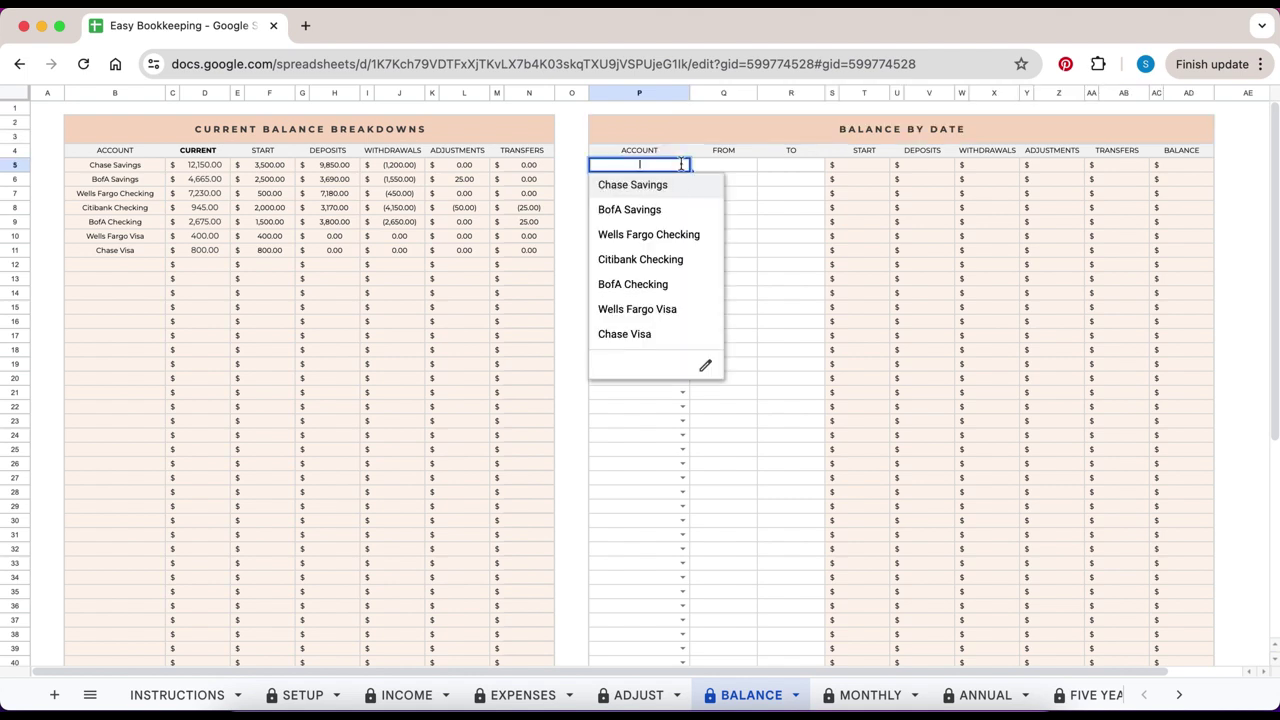
left_click(678, 260)
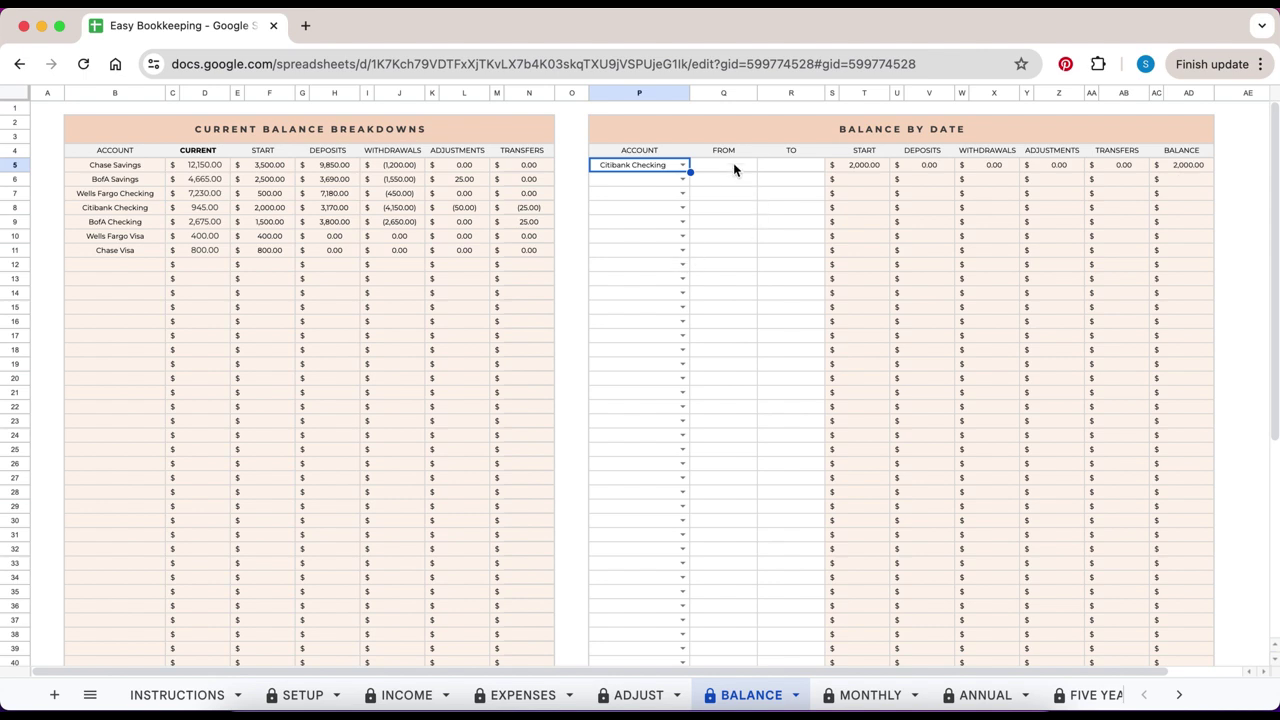
left_click(734, 166)
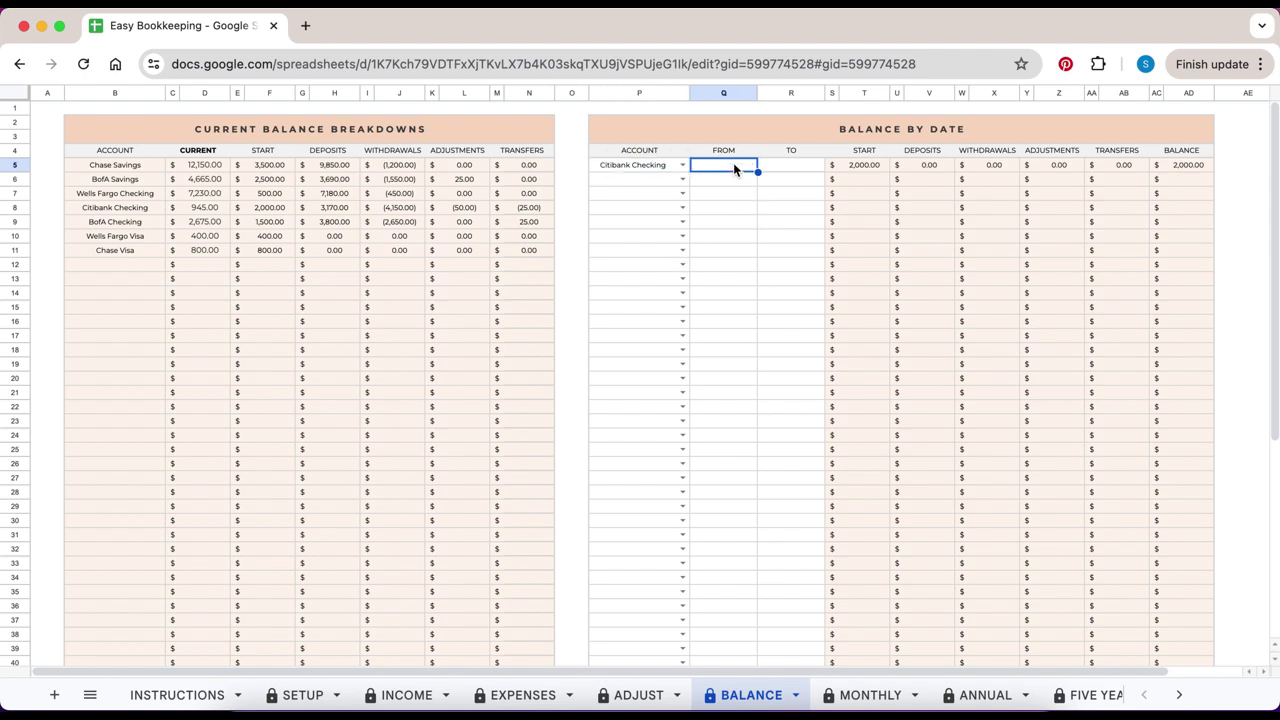
type("3/15/2024")
key("Tab")
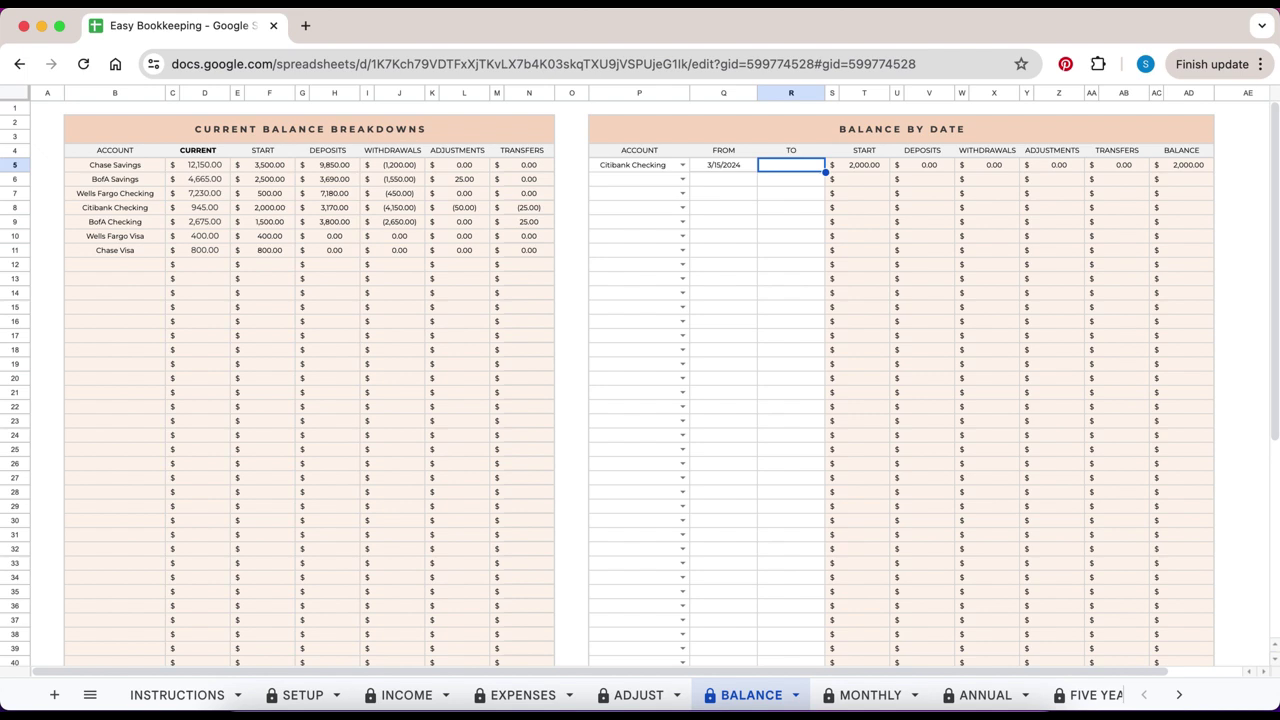
type("6/15/2024")
key("Tab")
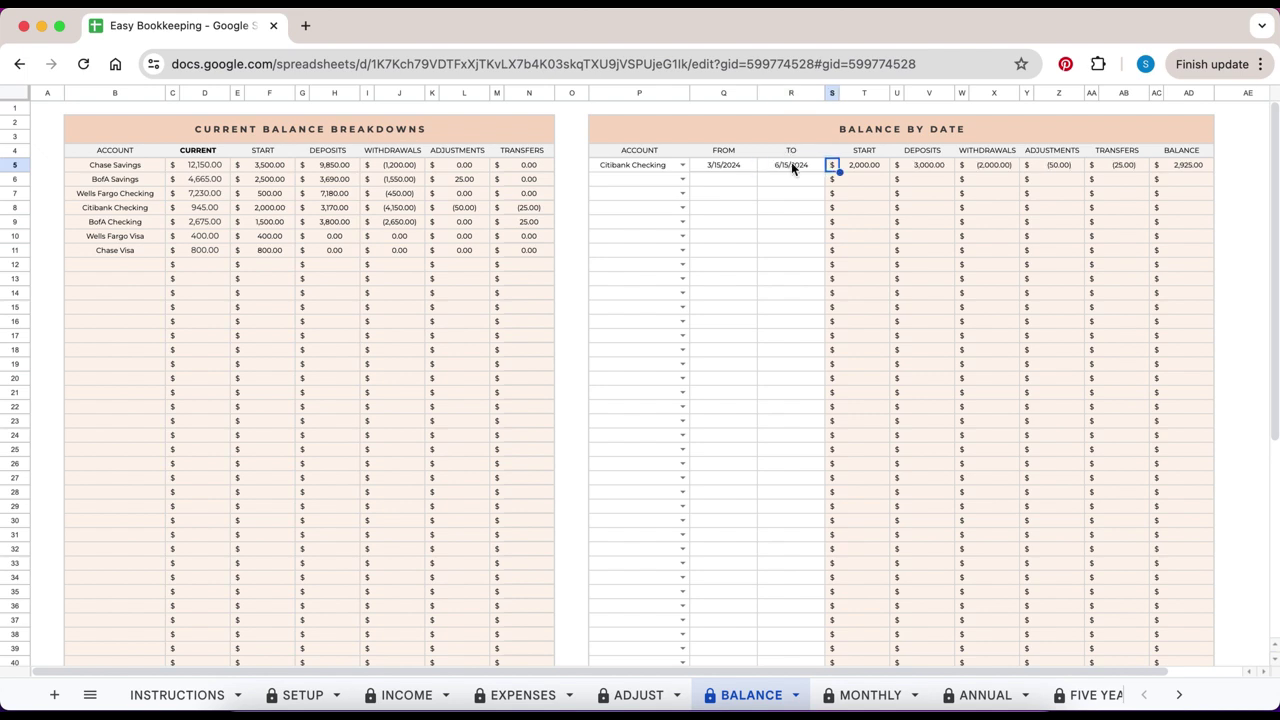
Review the Citibank Checking date-range results, from start, deposits and withdrawals through adjustments, transfers and balance
left_click(877, 170)
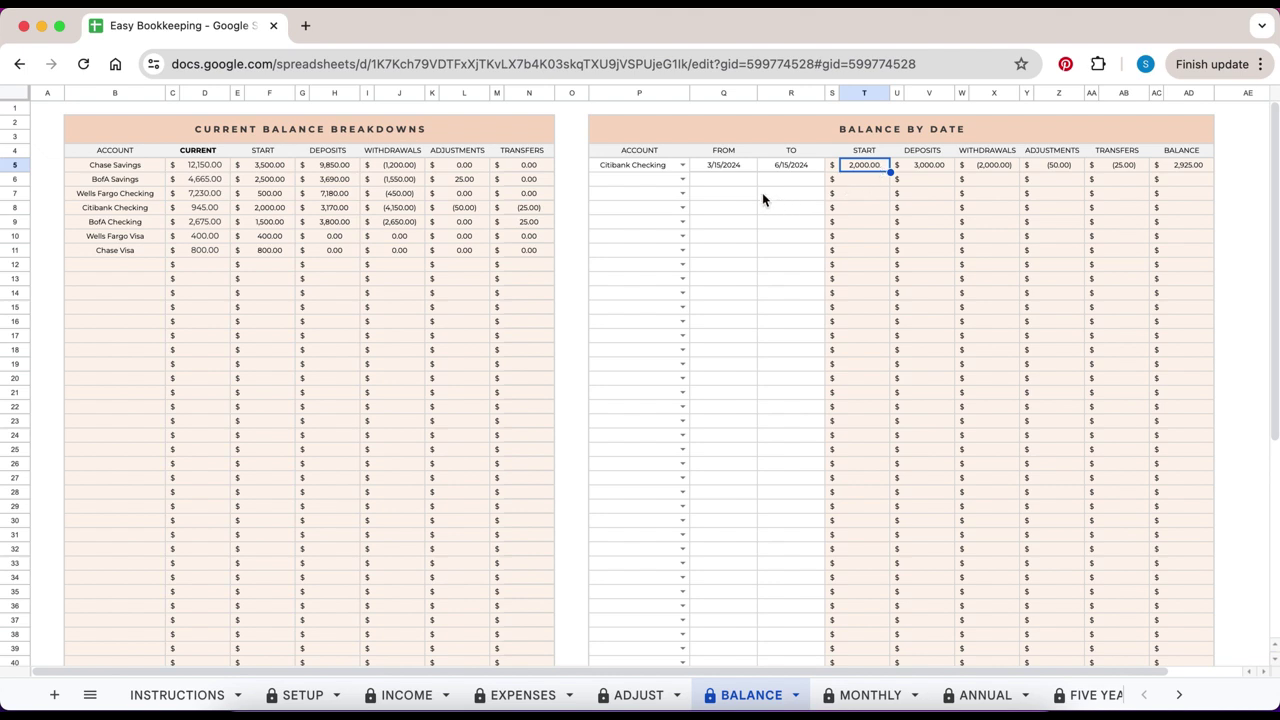
left_click(929, 168)
left_click(986, 168)
left_click(1046, 168)
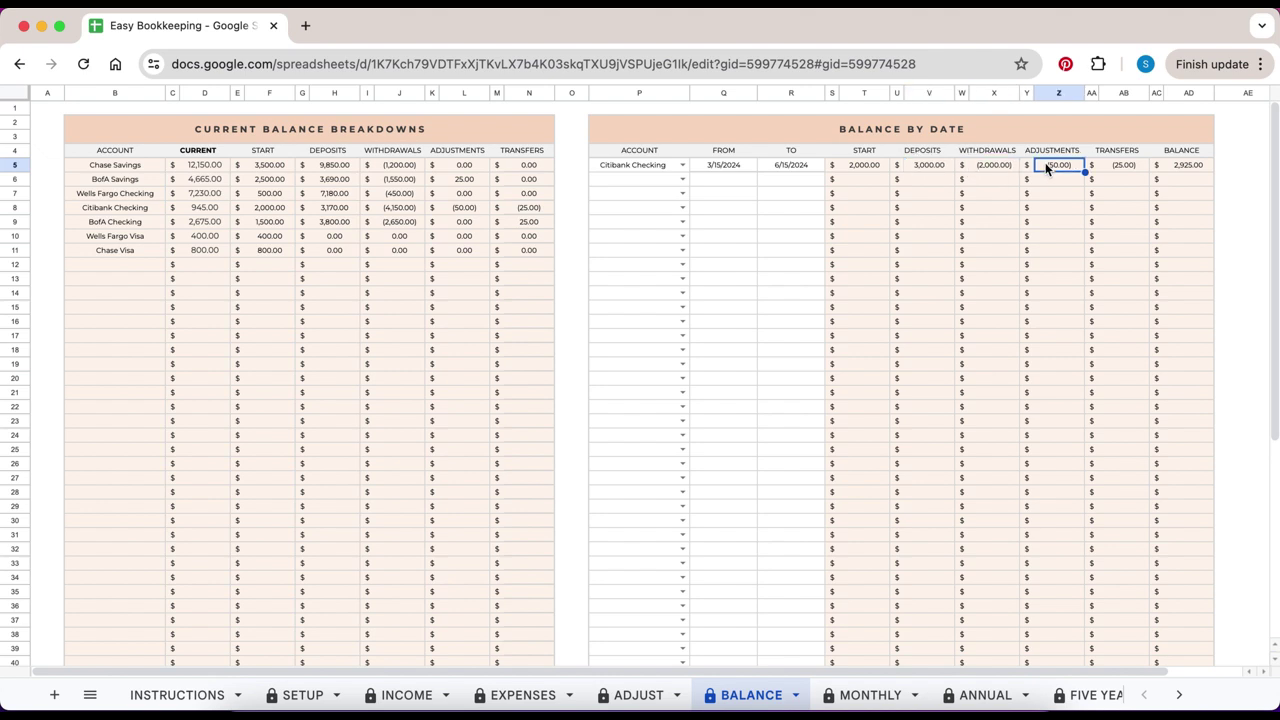
left_click(1121, 162)
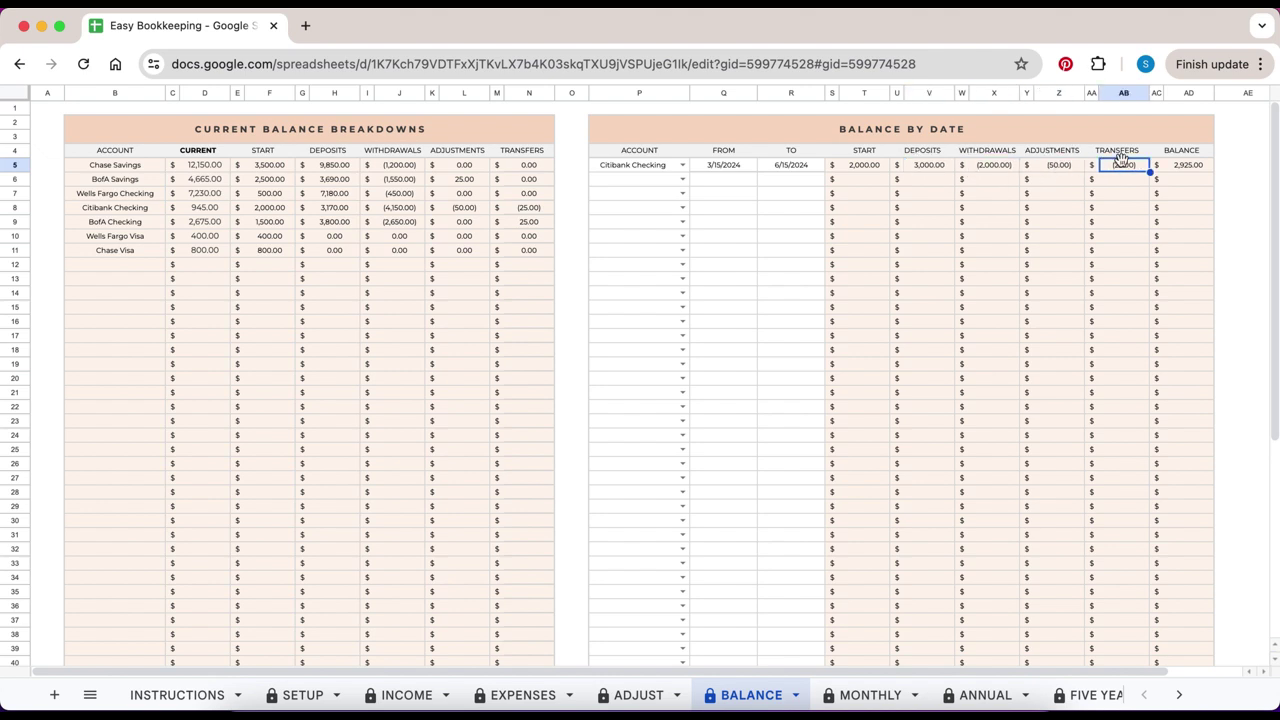
left_click(1182, 170)
left_click(808, 168)
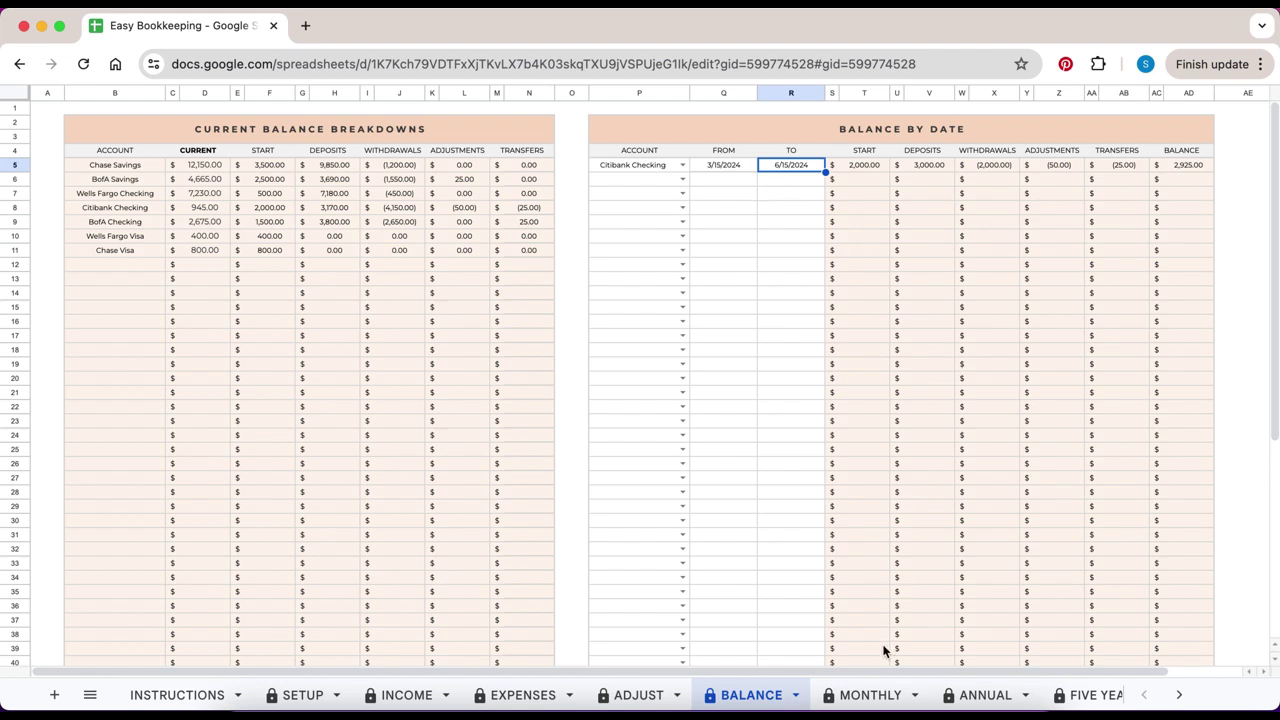
Set the MONTHLY sheet's dashboard to March 2024
left_click(870, 695)
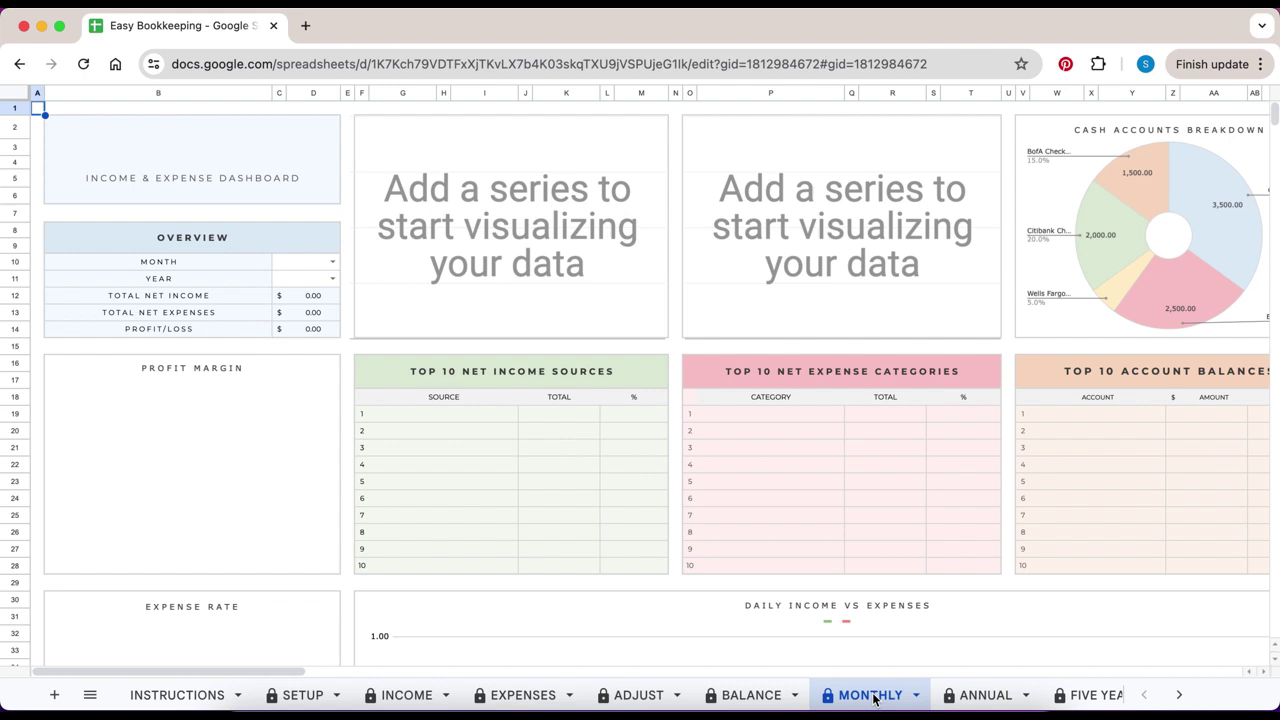
left_click(320, 241)
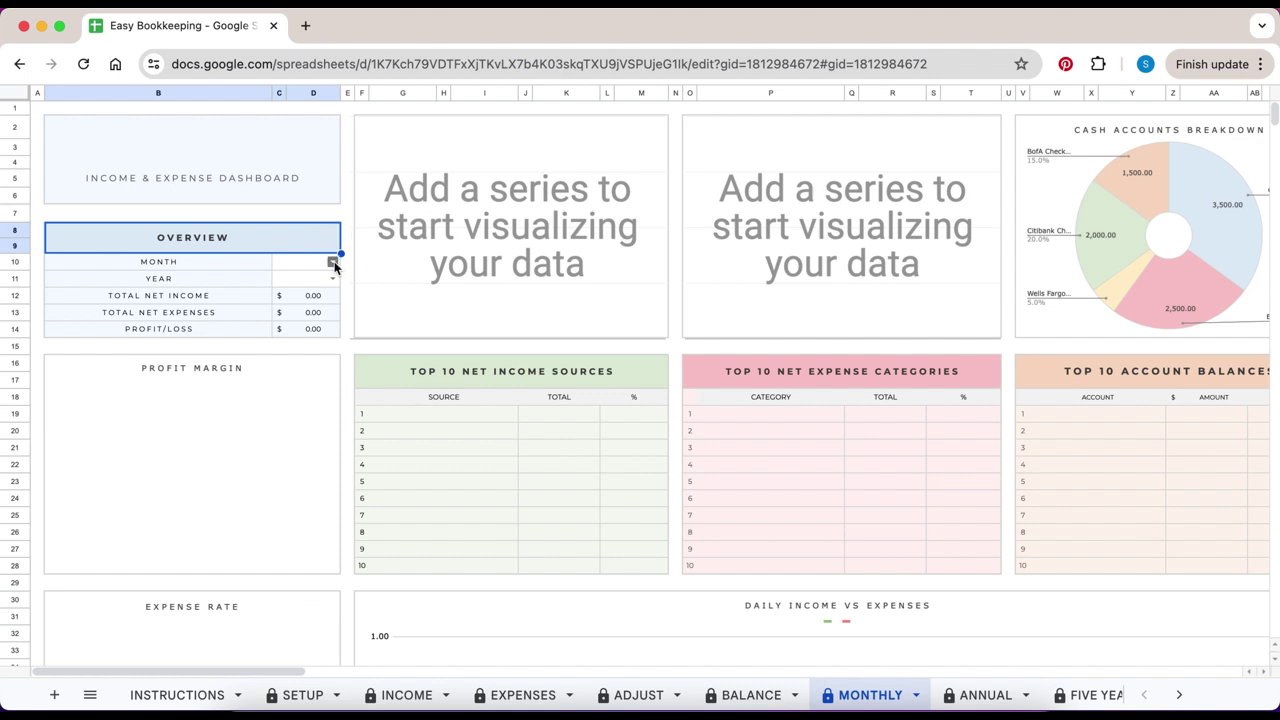
left_click(333, 262)
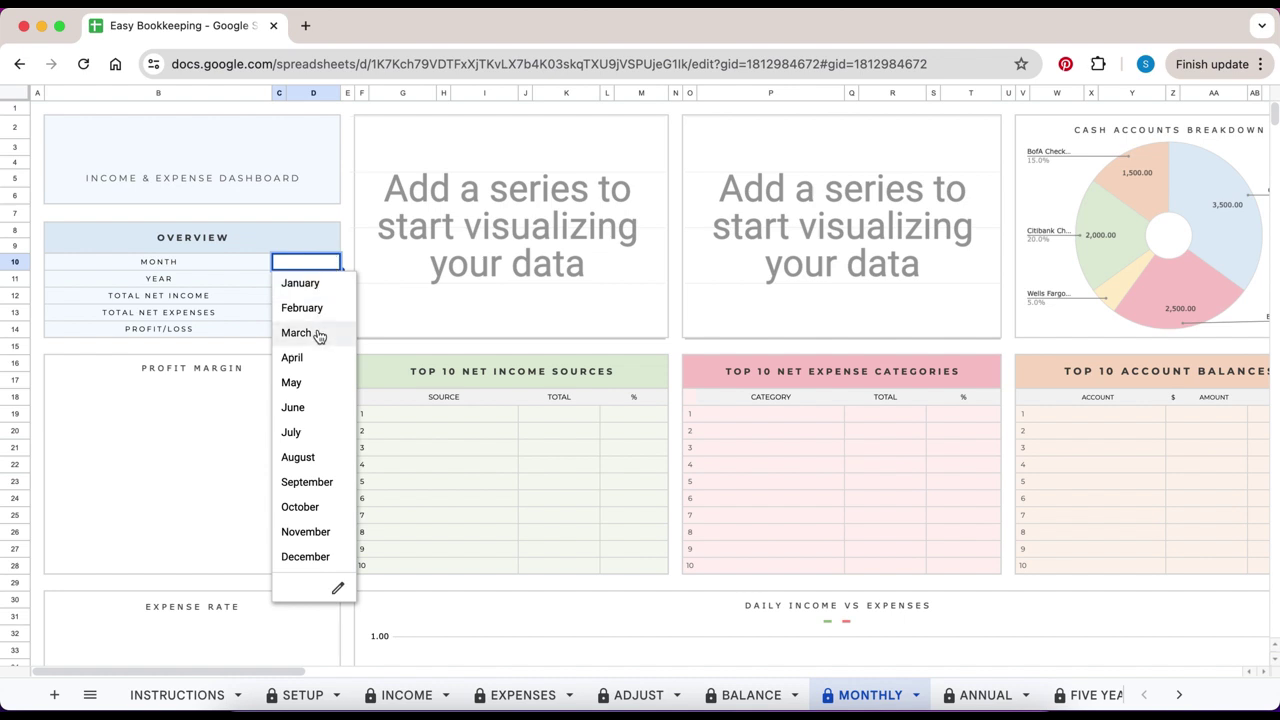
left_click(317, 332)
left_click(332, 280)
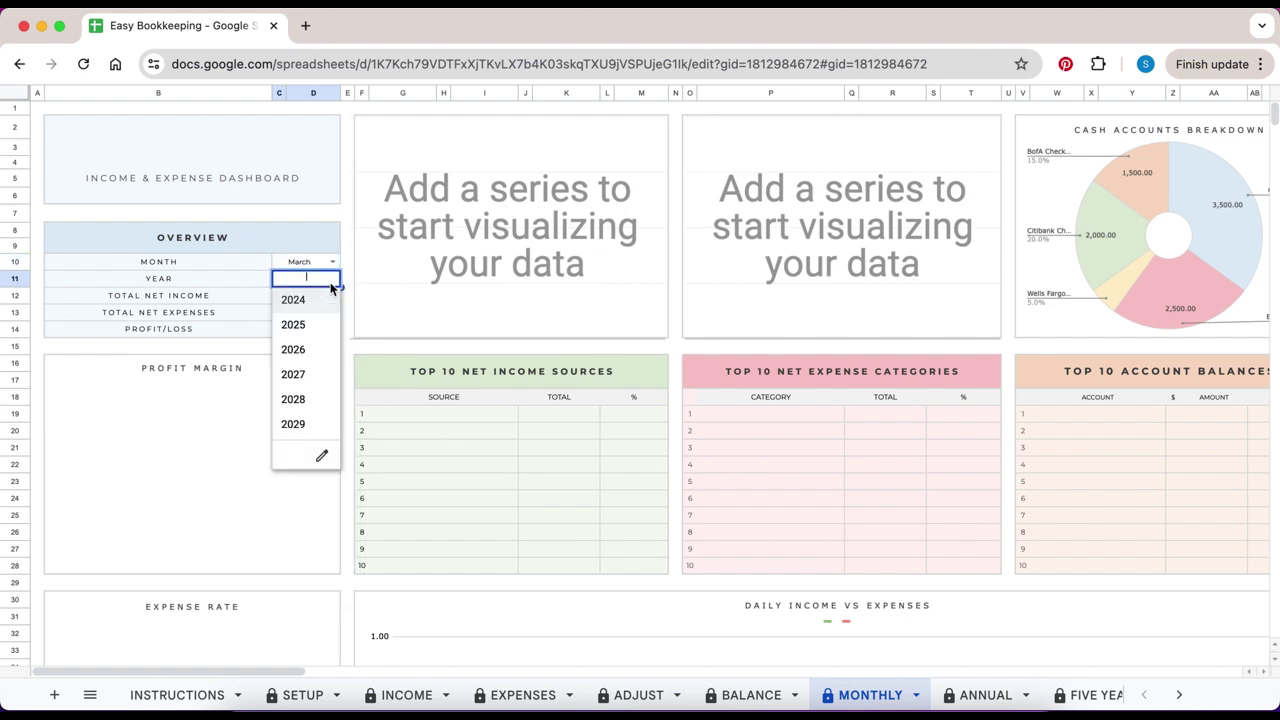
left_click(320, 298)
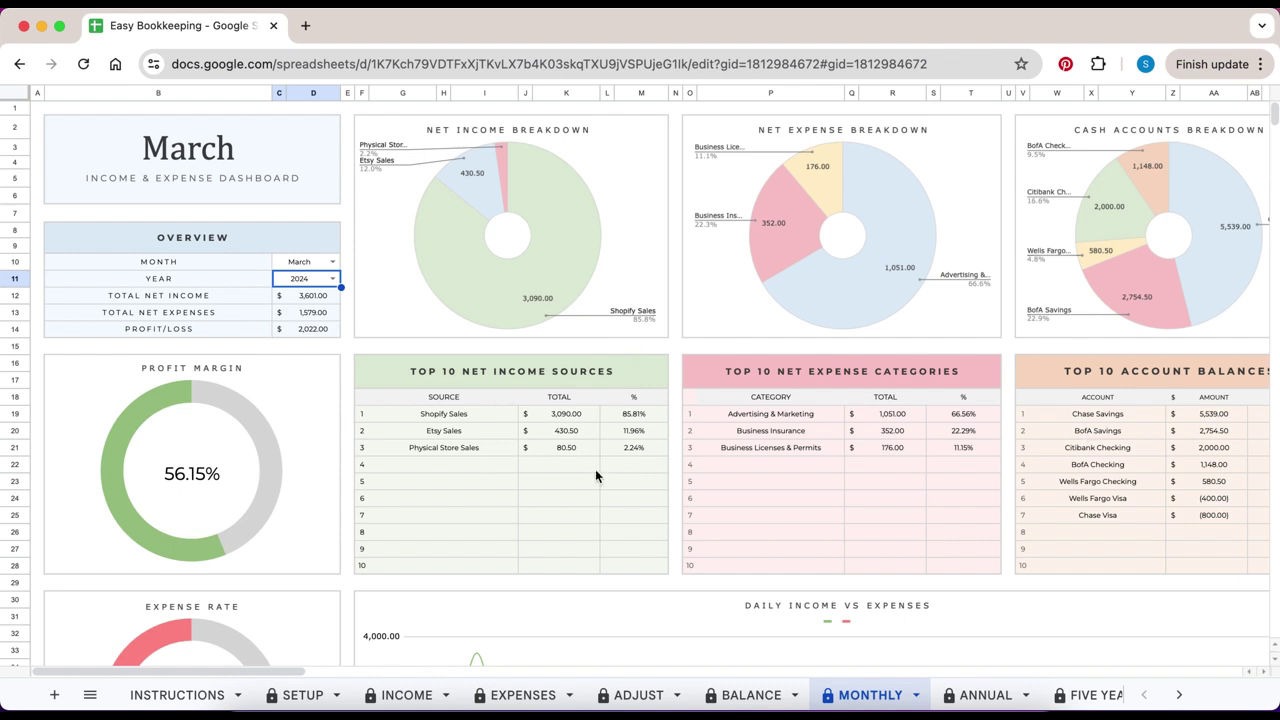
Examine the March dashboard's top 10 tables, daily income versus expenses chart, and income and expense overviews
left_click(603, 378)
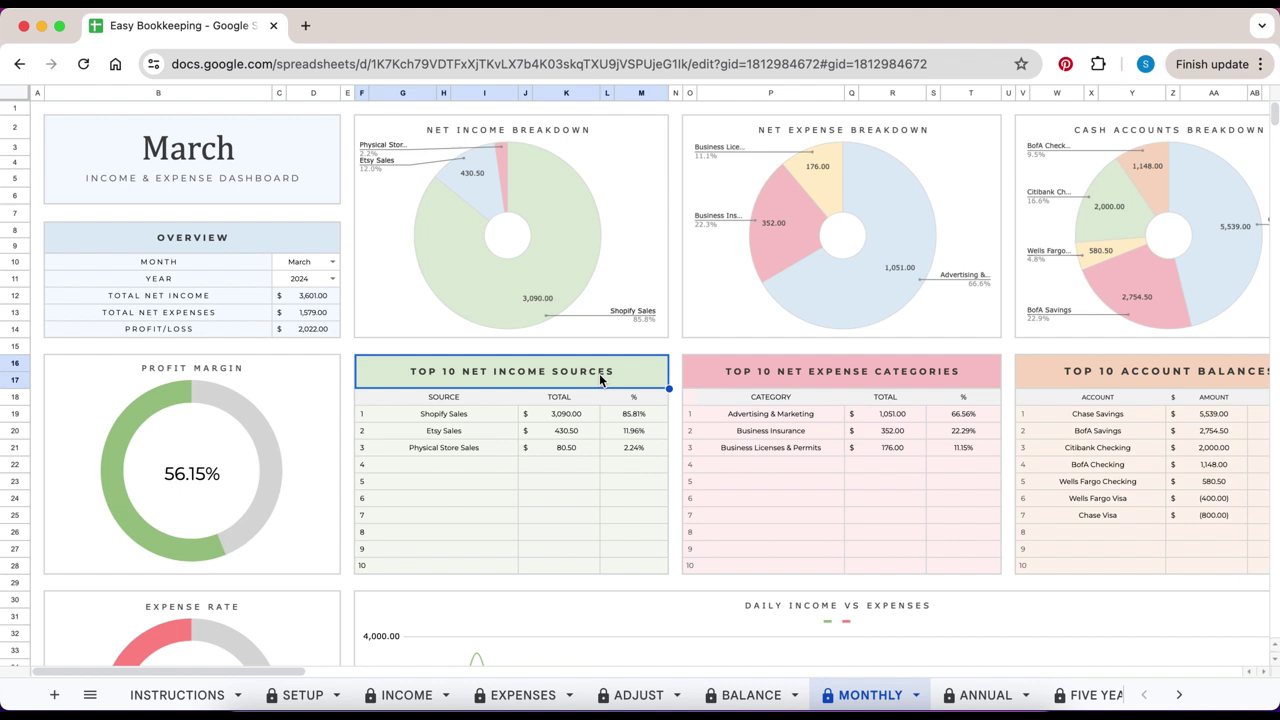
left_click(719, 378)
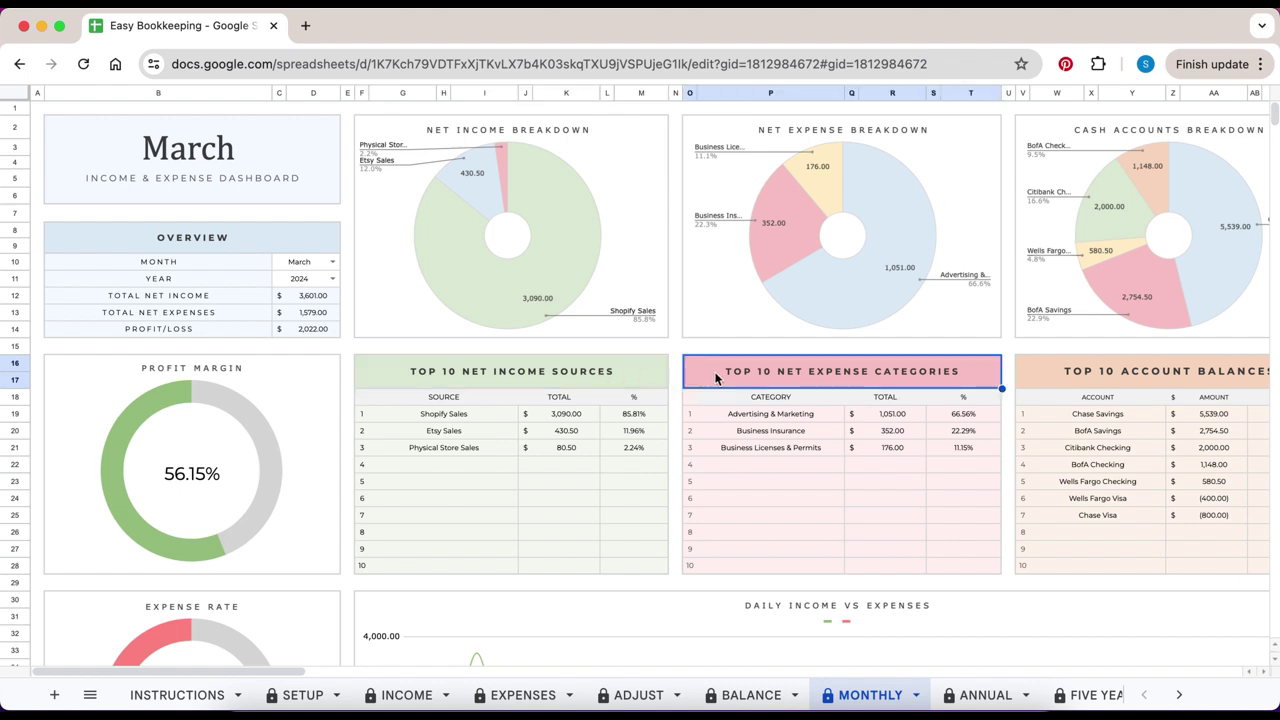
left_click(1058, 374)
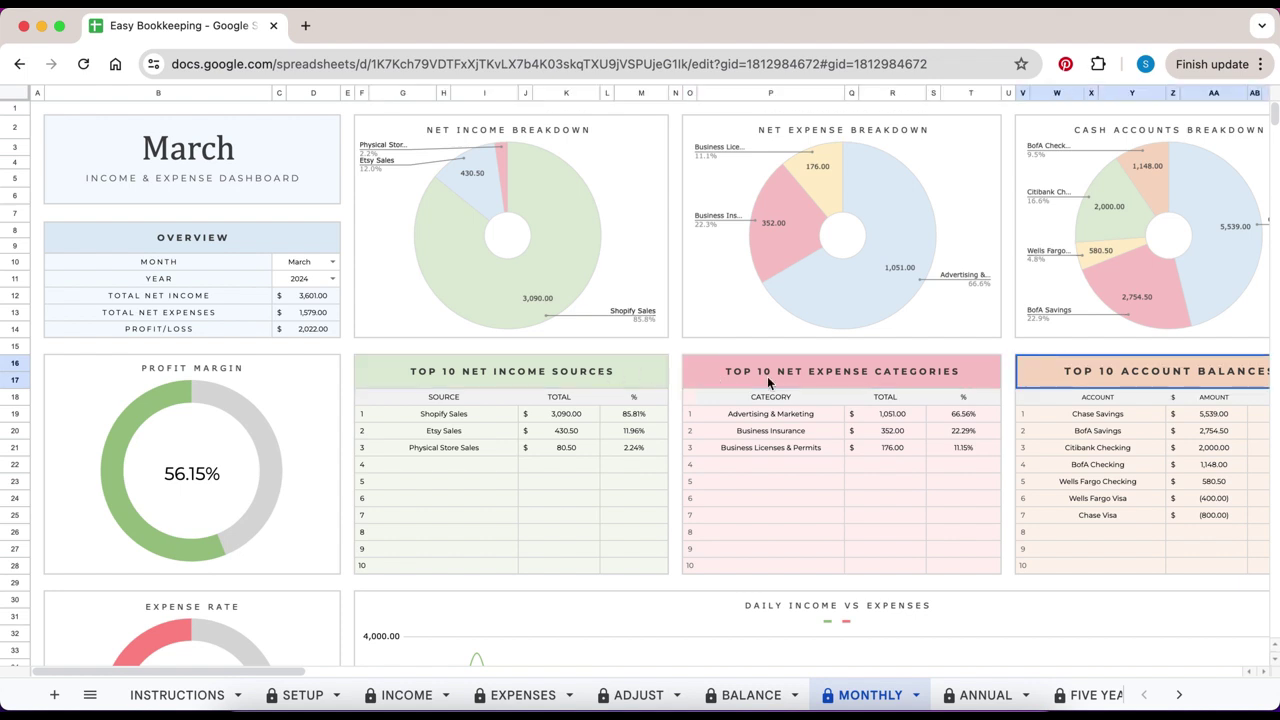
scroll(767, 381, "down", 5)
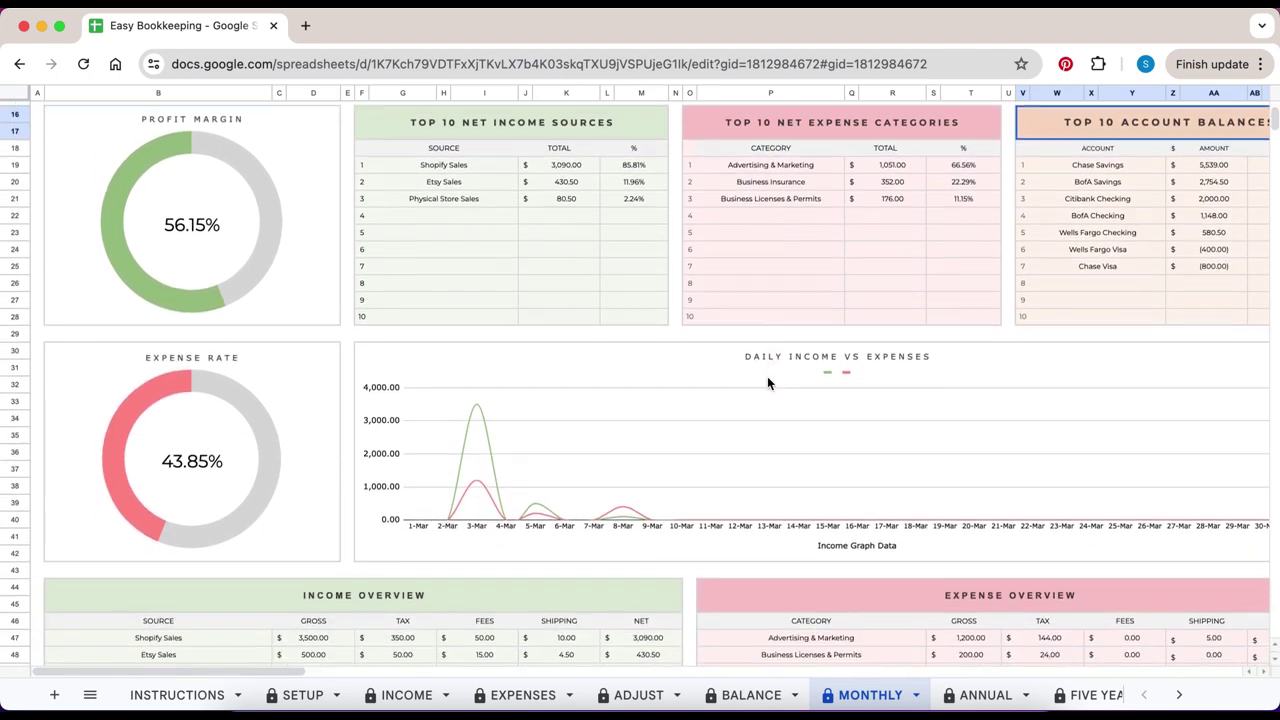
scroll(768, 383, "down", 6)
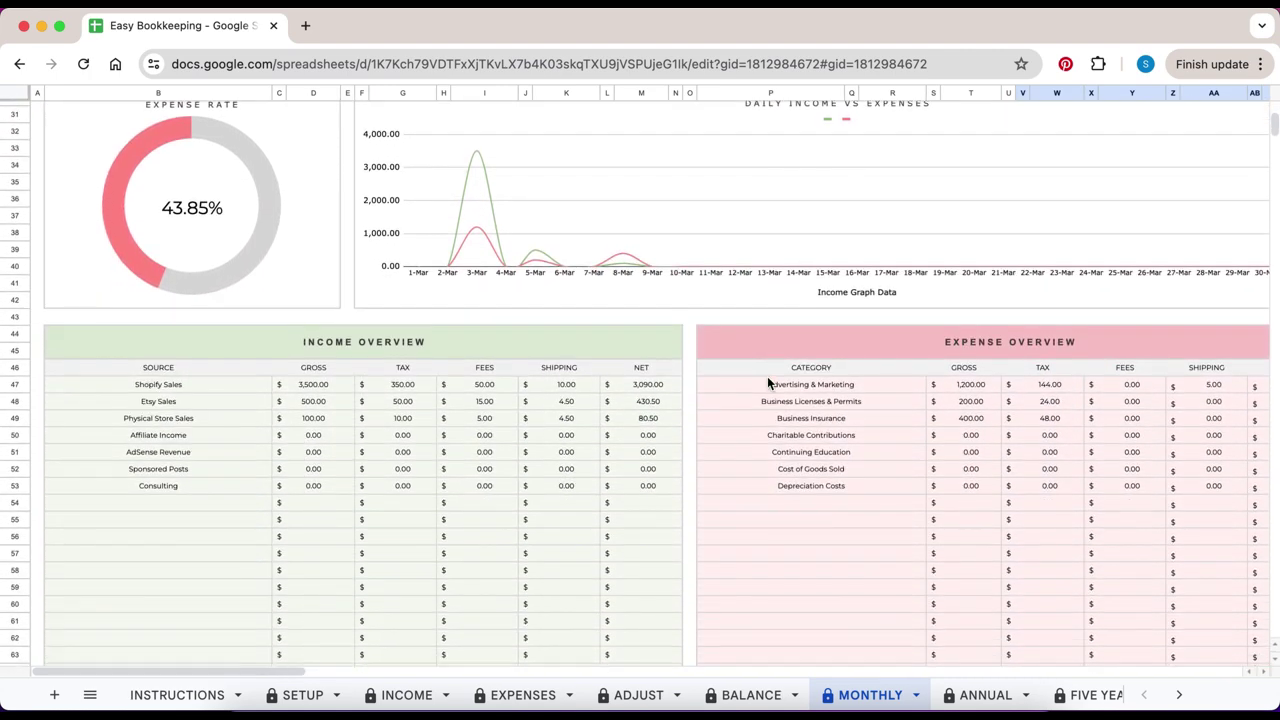
scroll(767, 381, "down", 1)
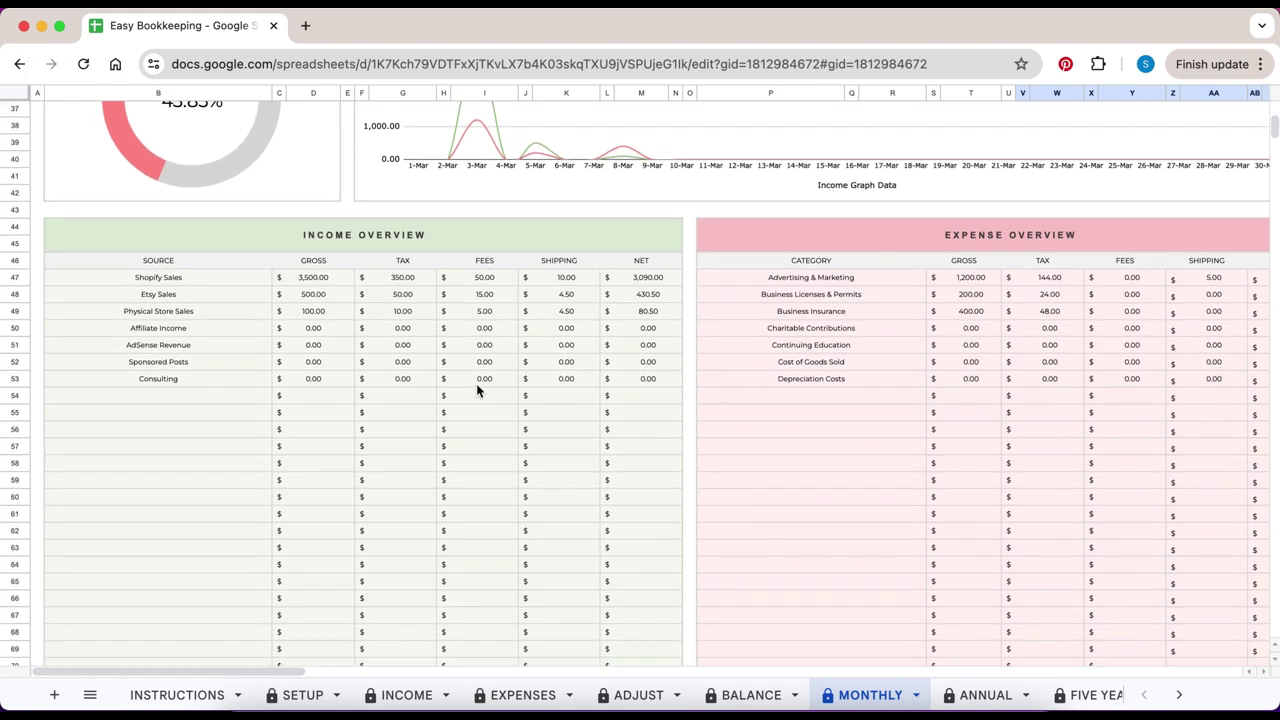
scroll(477, 388, "up", 6)
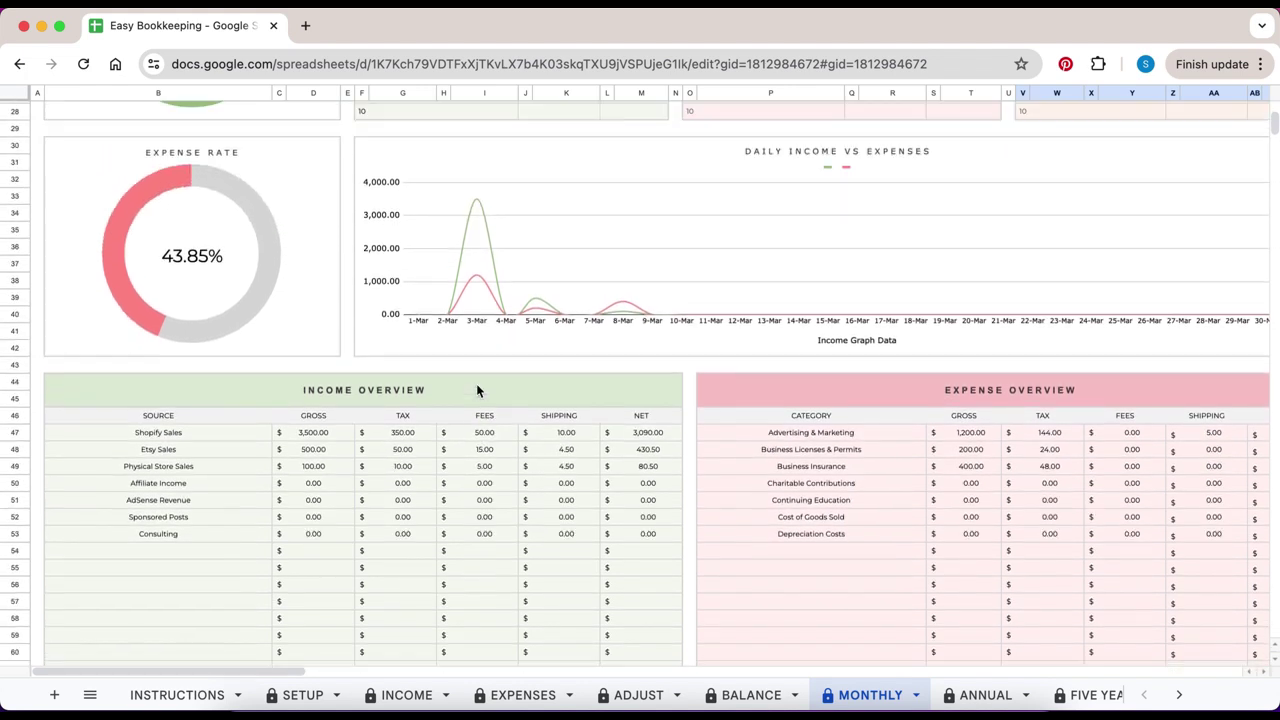
scroll(477, 388, "up", 6)
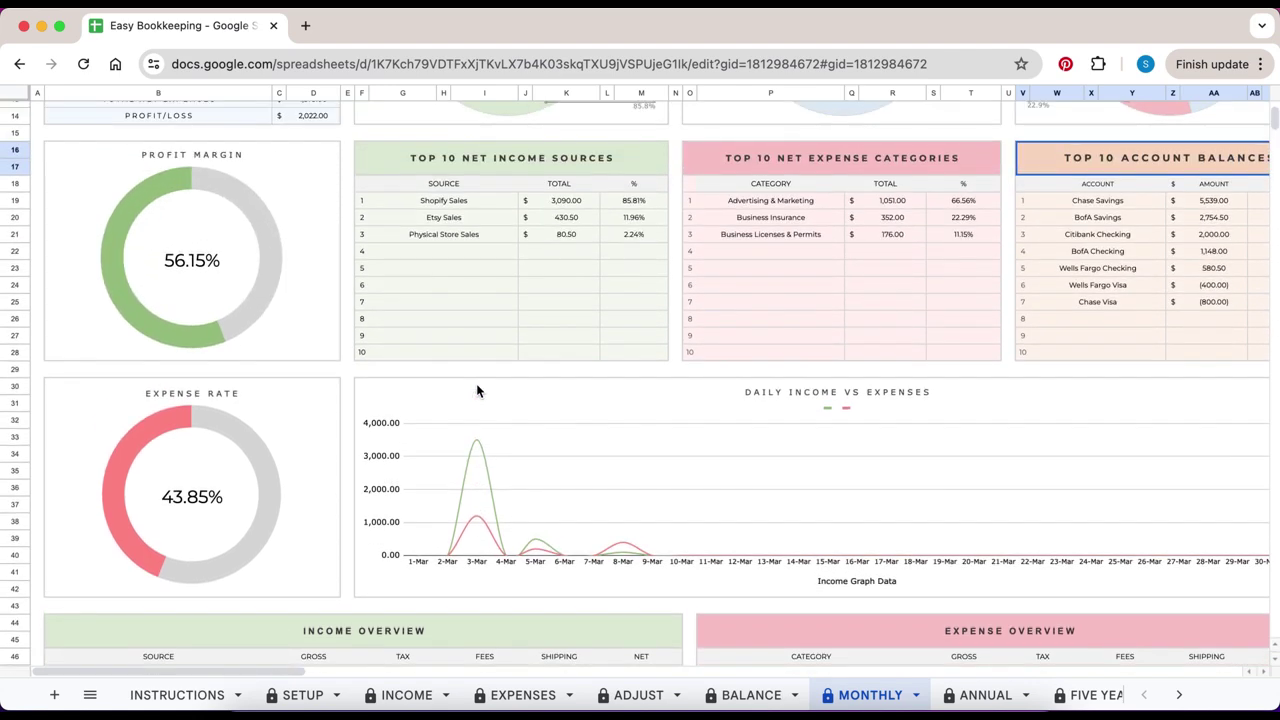
scroll(476, 390, "up", 1)
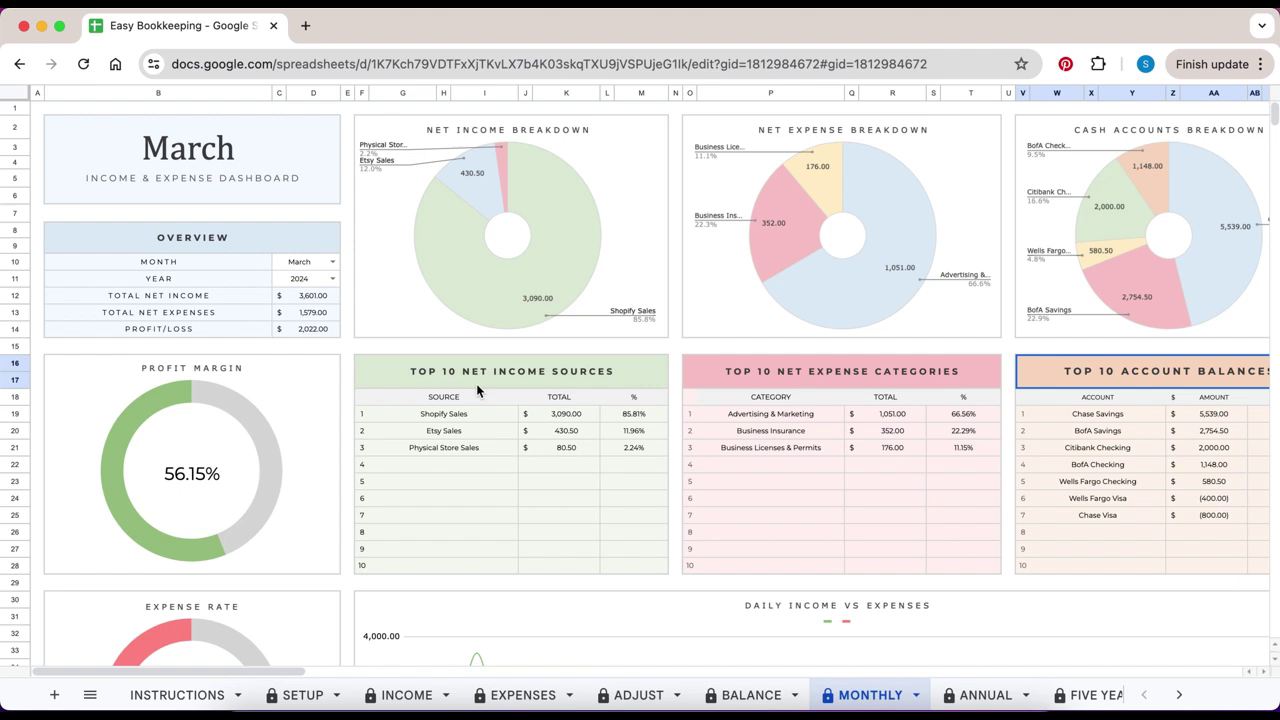
Set the fiscal year to 2025 on the ANNUAL sheet's dashboard
left_click(973, 703)
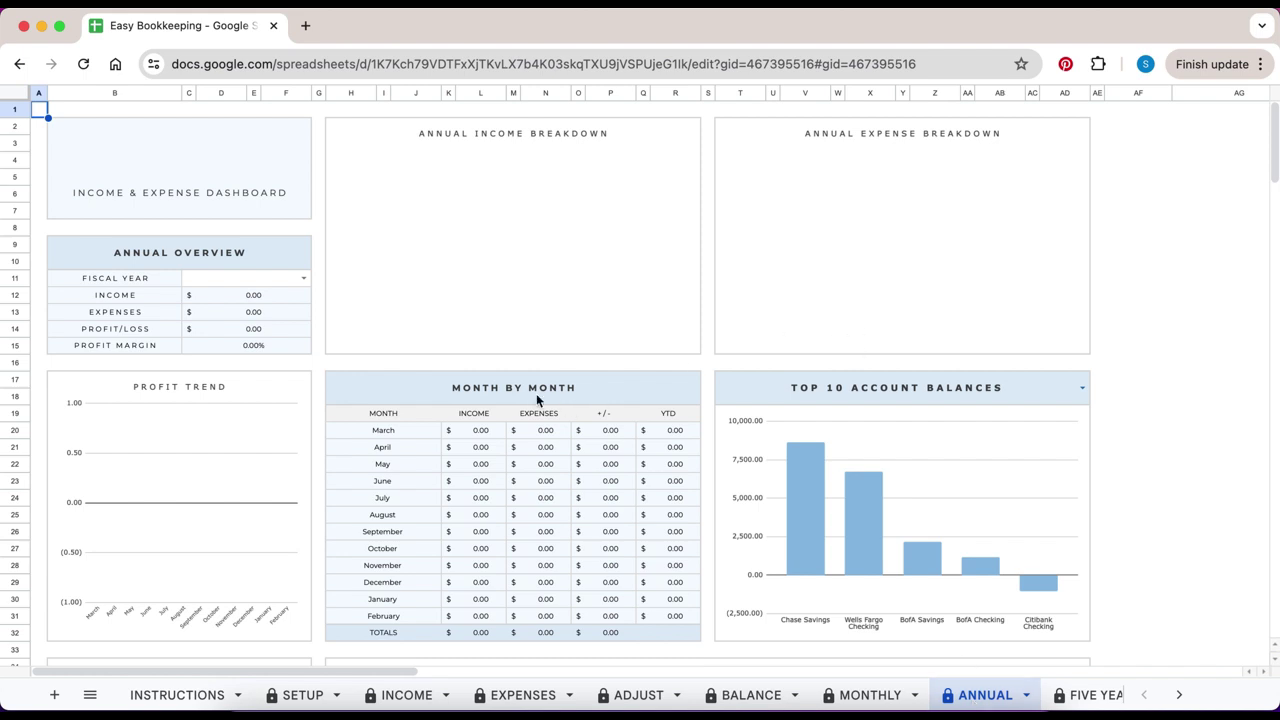
left_click(304, 279)
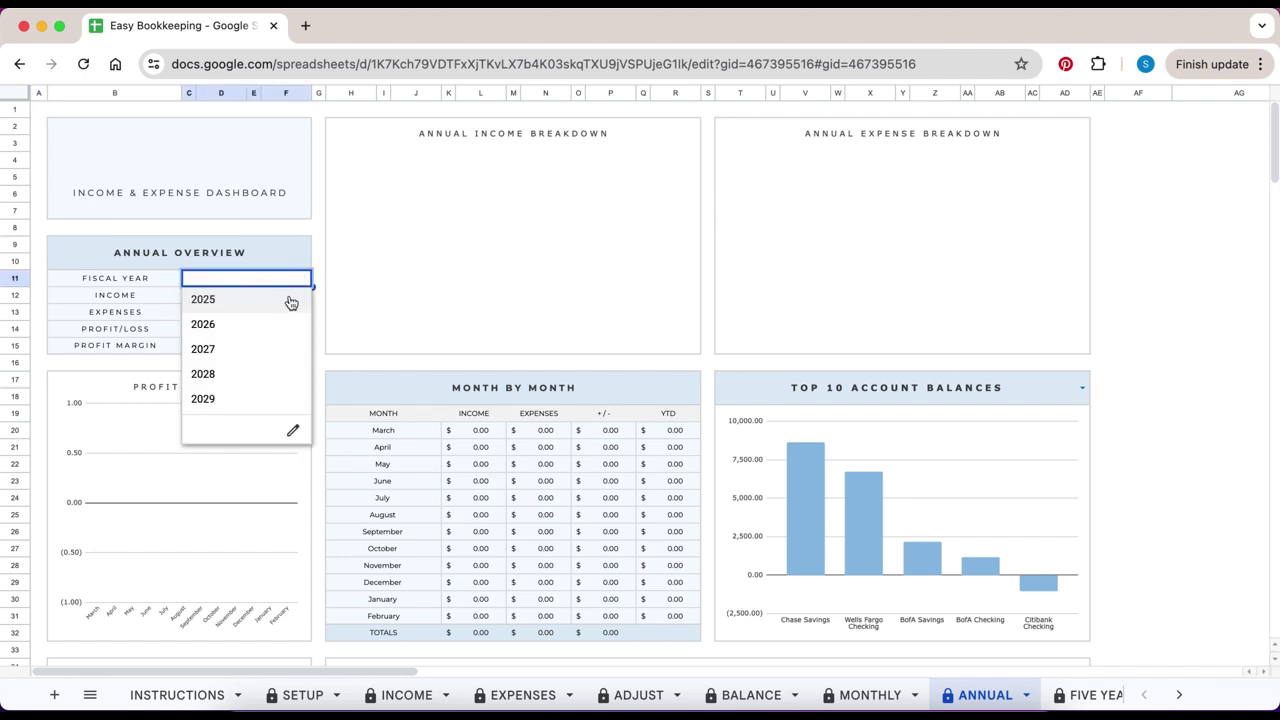
left_click(289, 300)
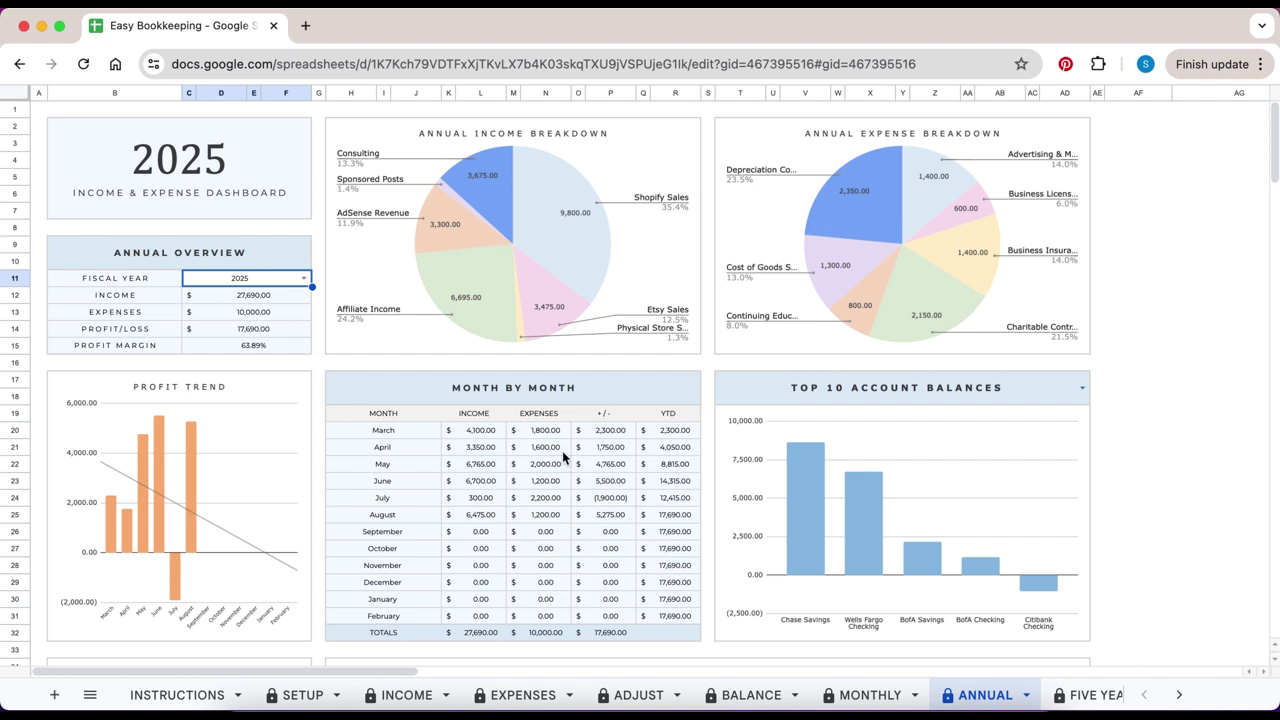
Review the annual dashboard's profit goal progress, cash flow summary, and monthly income and expense breakdowns
scroll(563, 456, "down", 7)
scroll(563, 457, "down", 10)
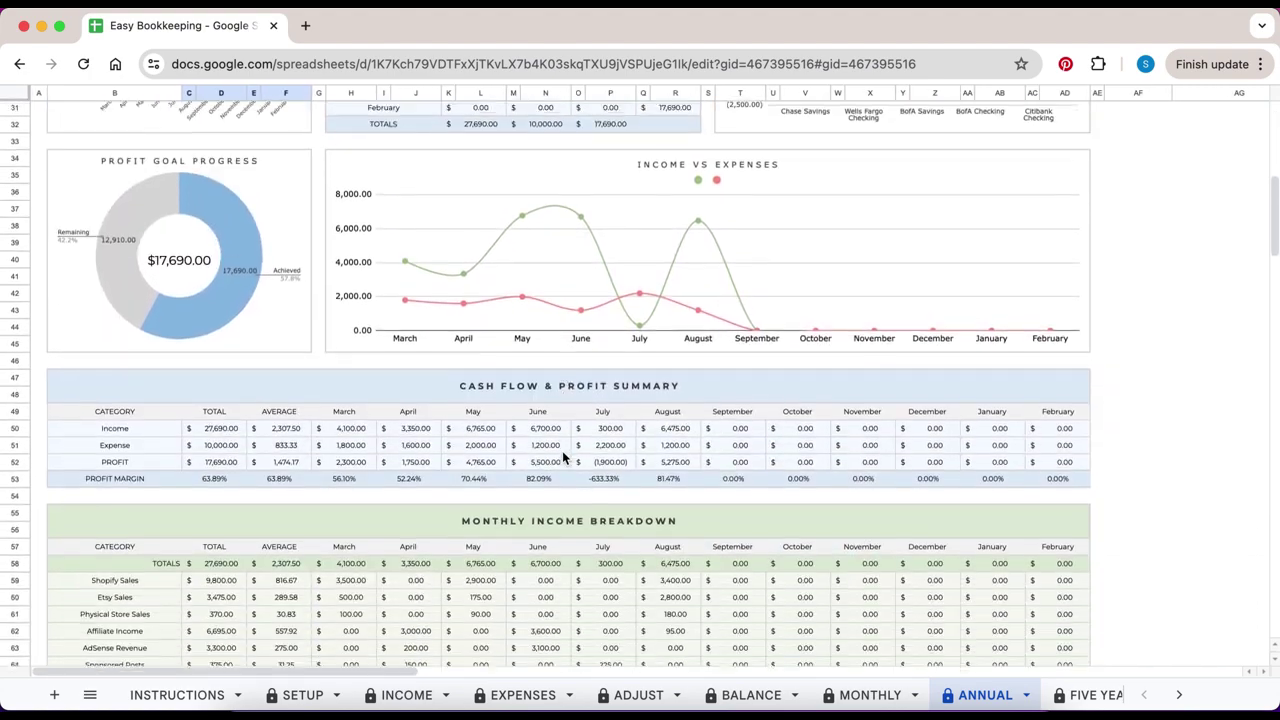
scroll(562, 457, "down", 14)
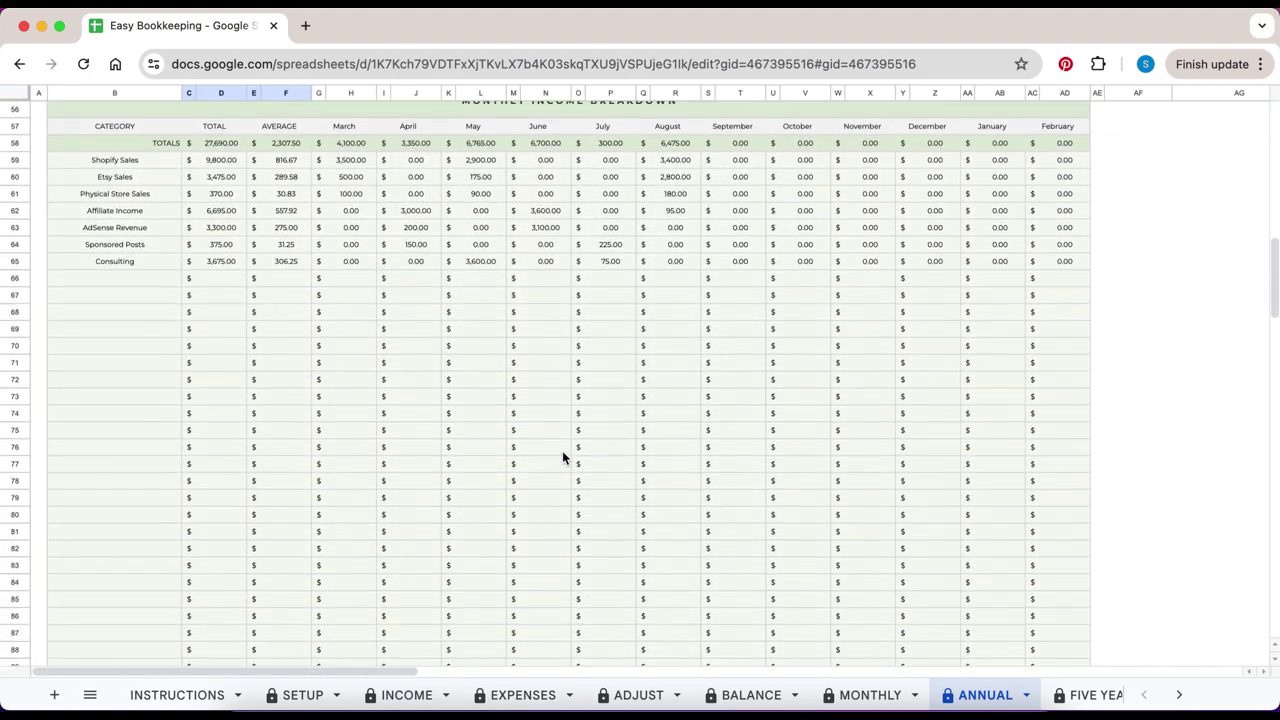
scroll(562, 455, "up", 16)
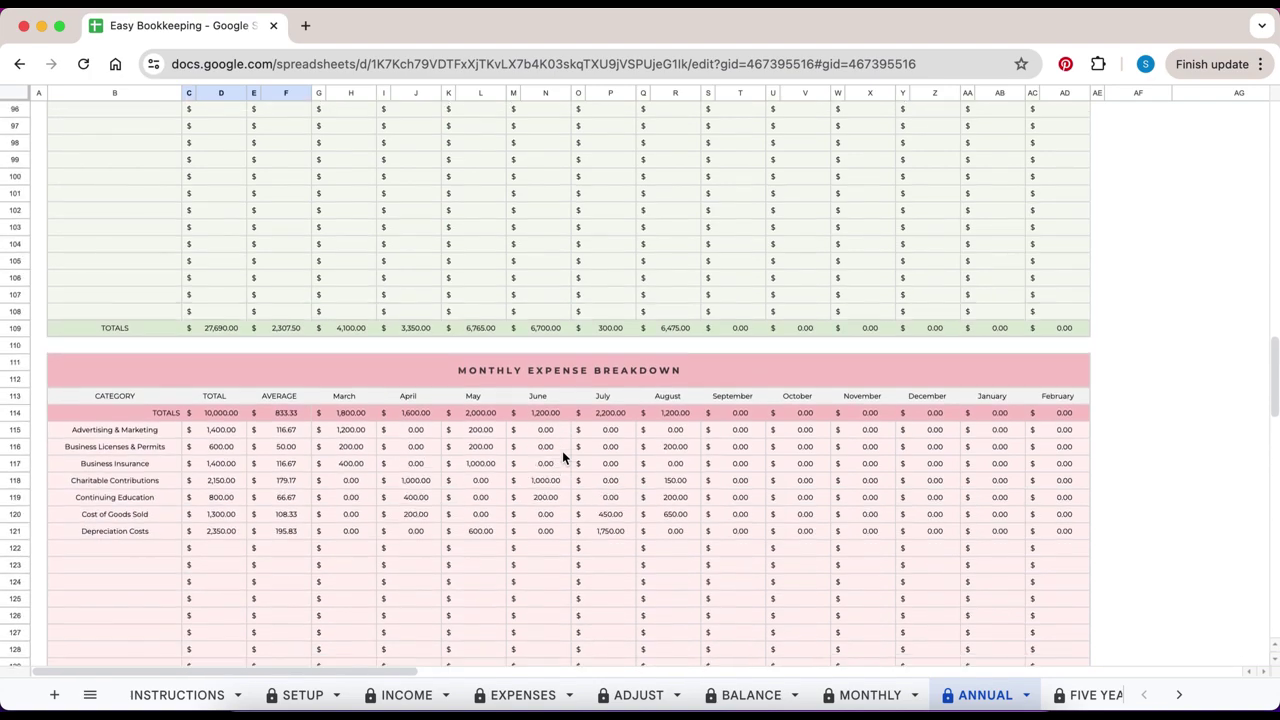
scroll(562, 458, "up", 15)
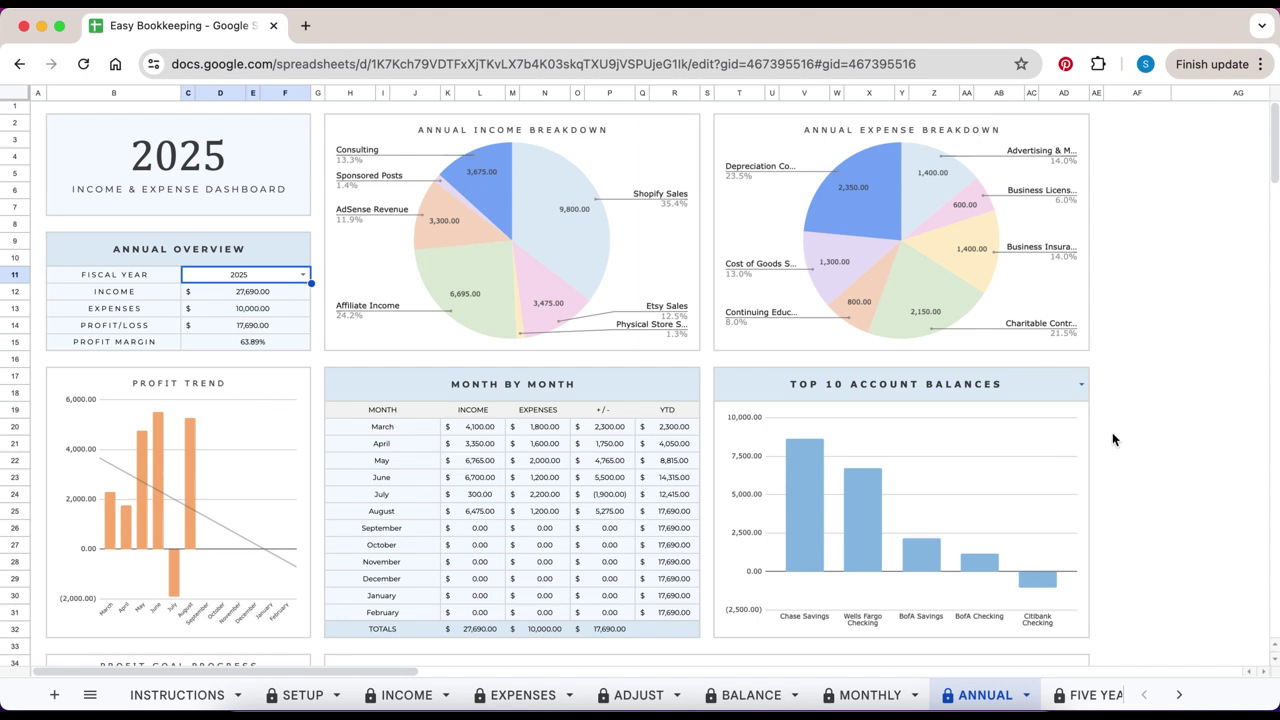
Switch the annual Top 10 Account Balances chart to Top 10 Income Sources, then to Top 10 Expense Categories
left_click(1082, 386)
left_click(852, 416)
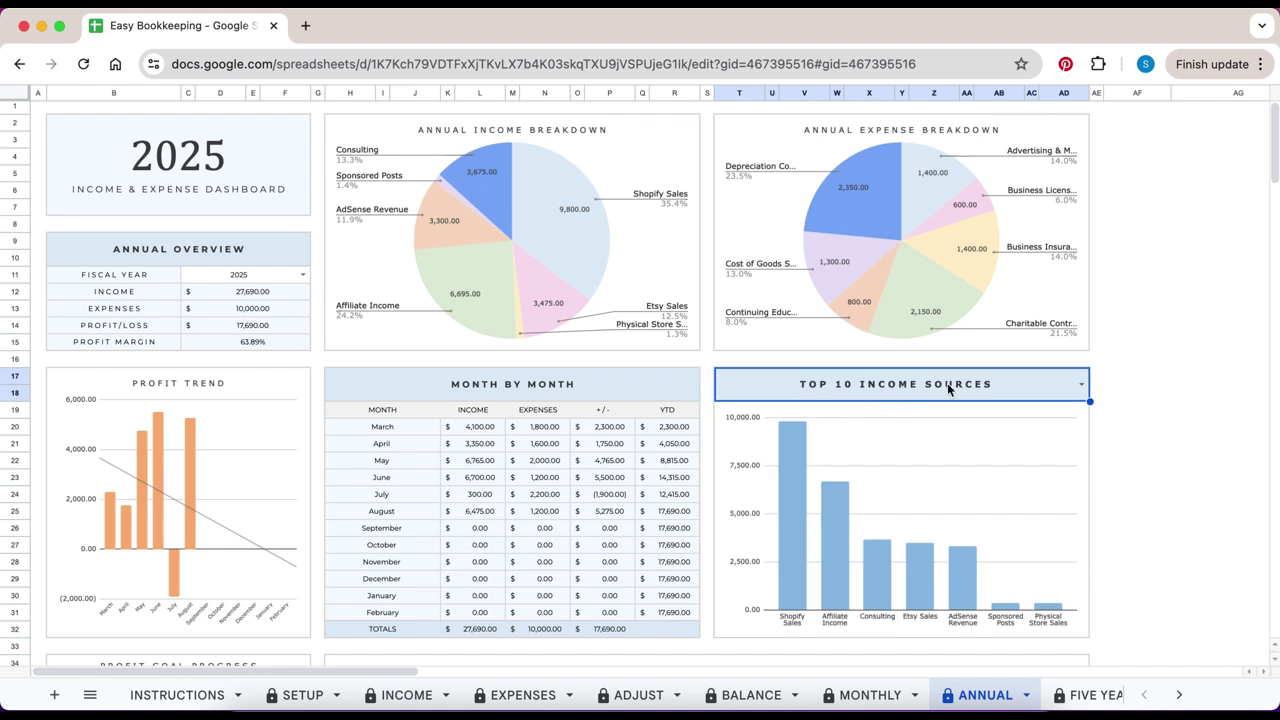
left_click(1080, 386)
left_click(920, 435)
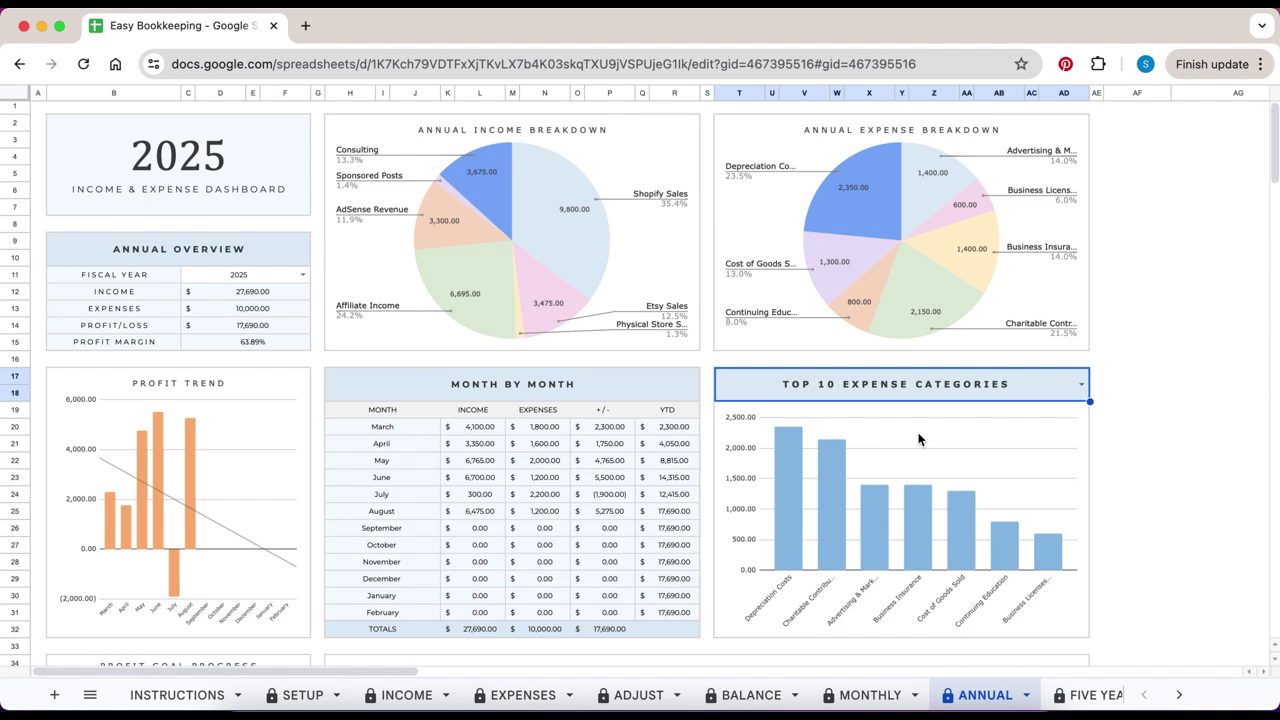
Open the FIVE YEAR dashboard and view the chart choices offered for the Top 10 Expense Categories heading
left_click(1072, 695)
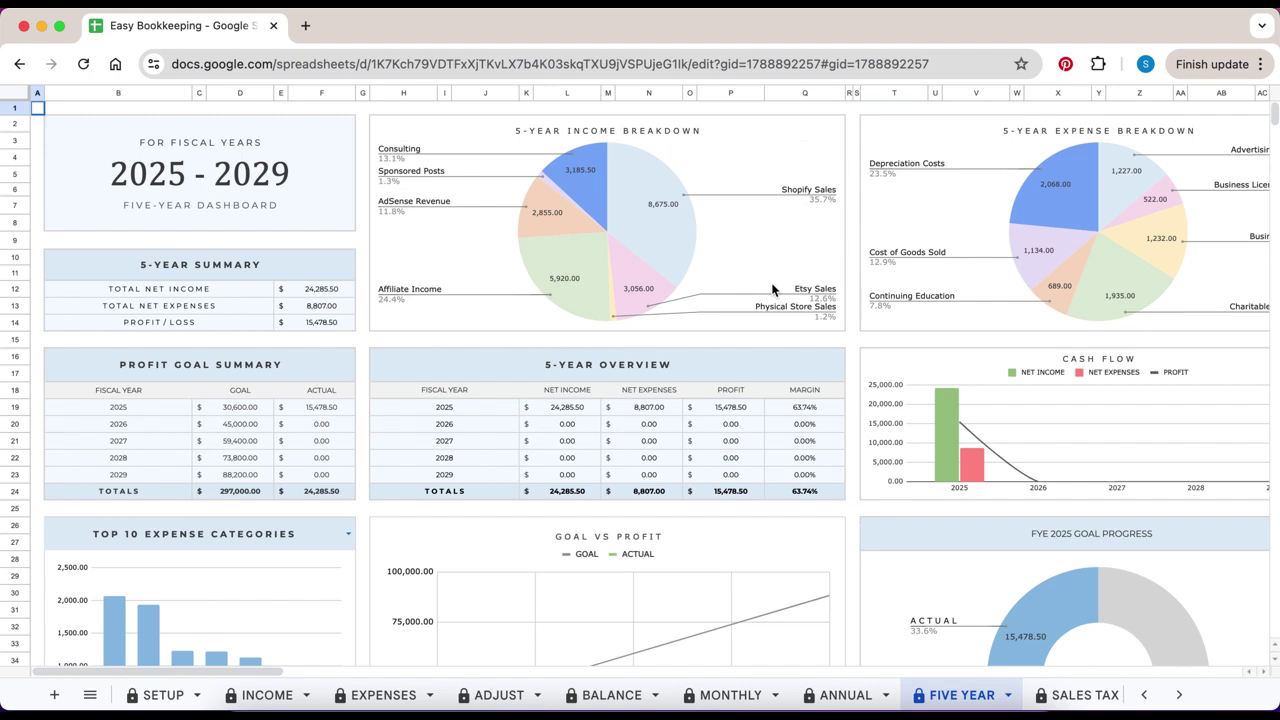
scroll(772, 290, "down", 5)
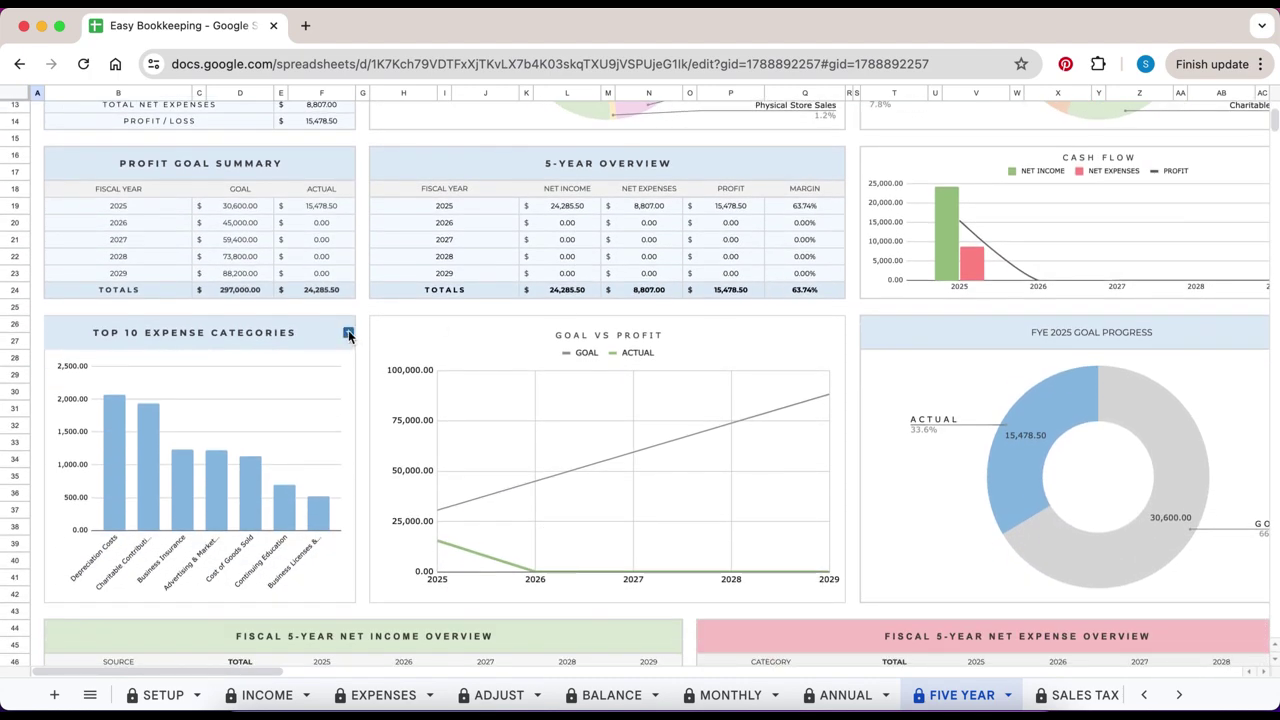
left_click(348, 333)
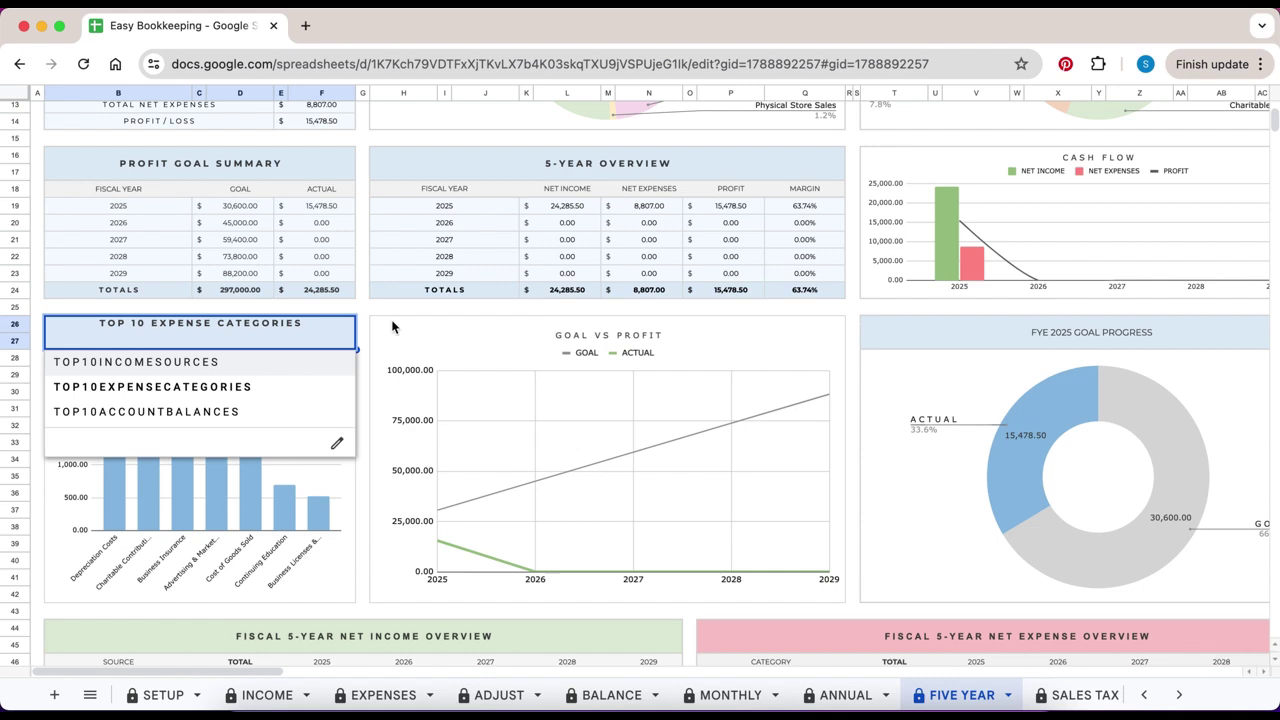
left_click(362, 328)
Switch the five-year dashboard's goal progress chart to FYE 2027, then back to FYE 2025
scroll(788, 320, "right", 5)
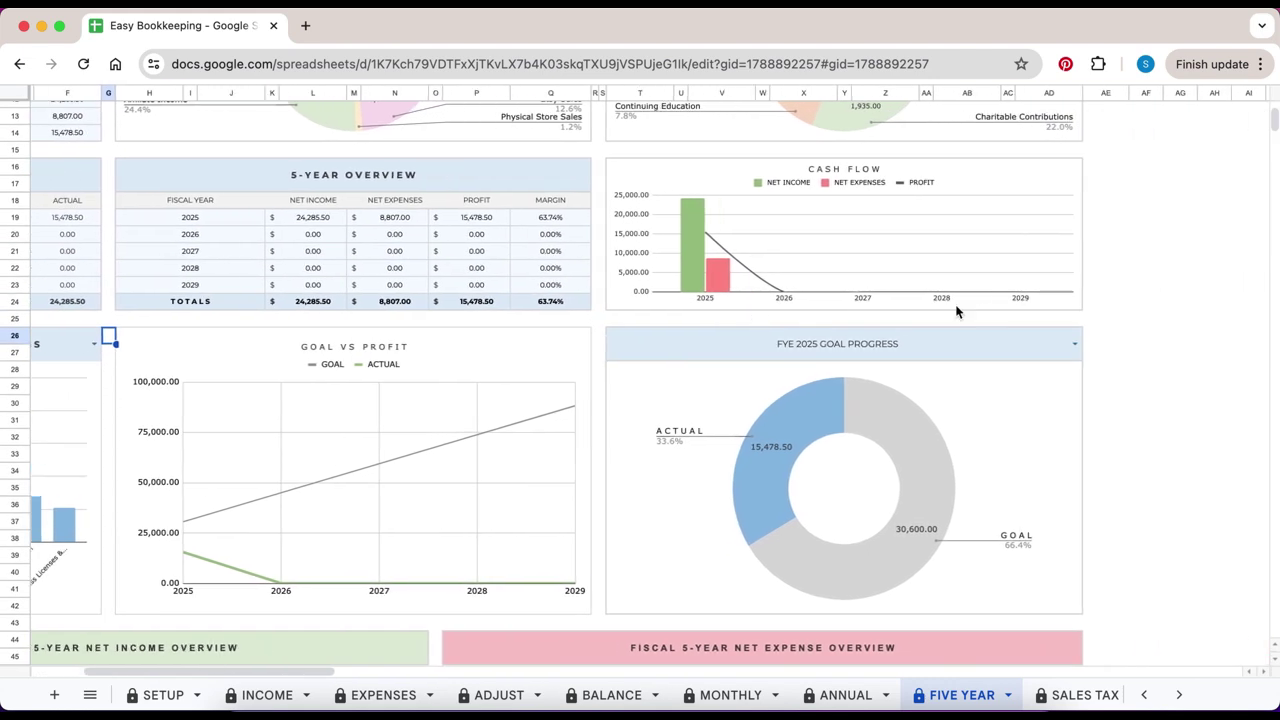
left_click(1075, 345)
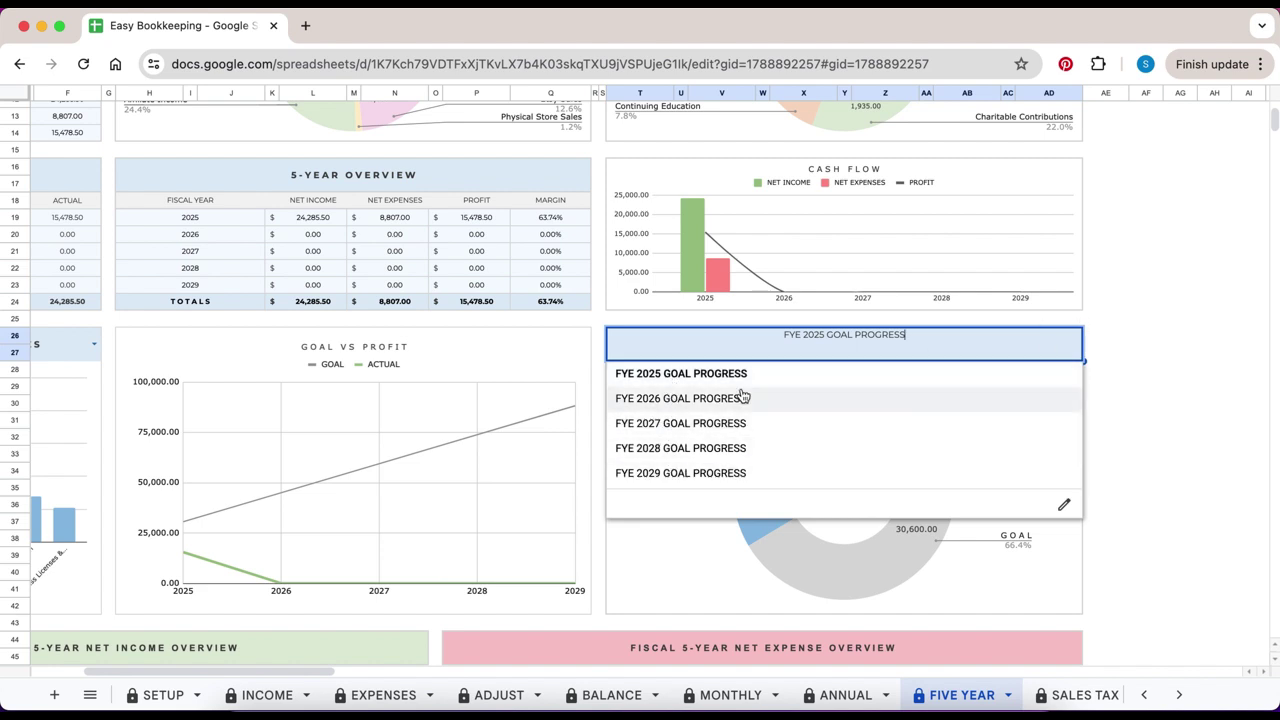
left_click(729, 423)
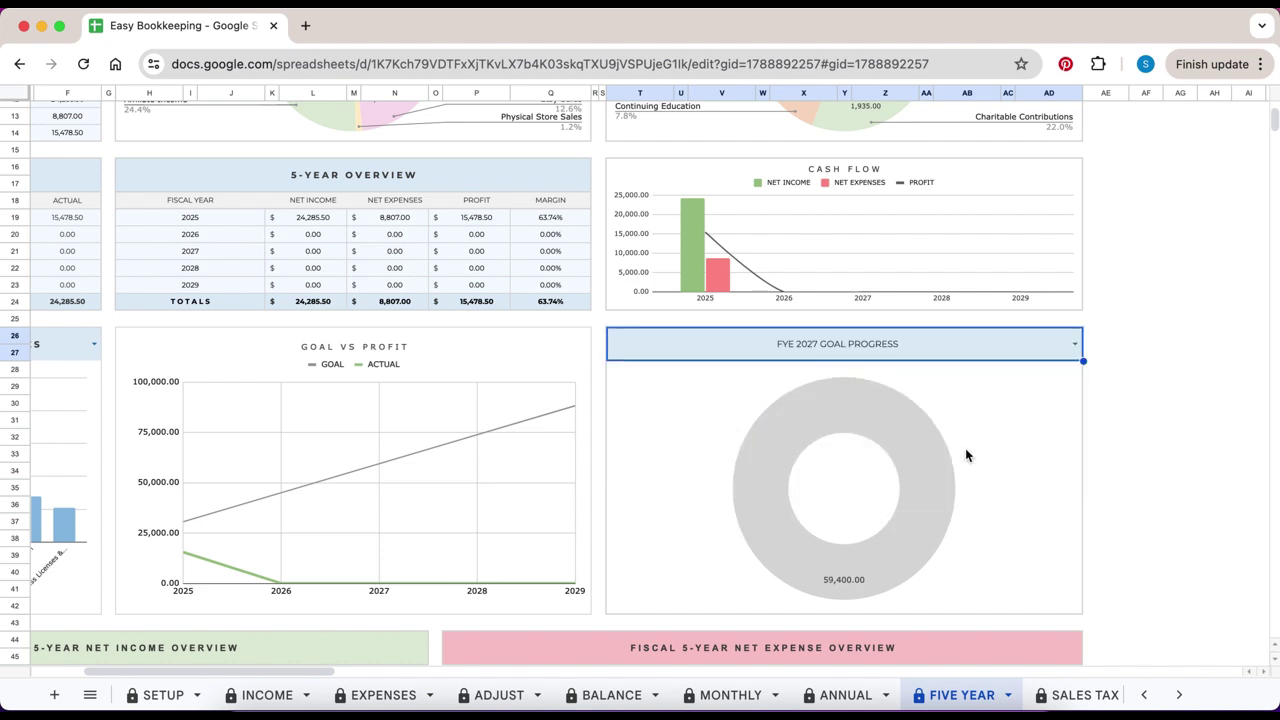
left_click(1075, 345)
left_click(826, 376)
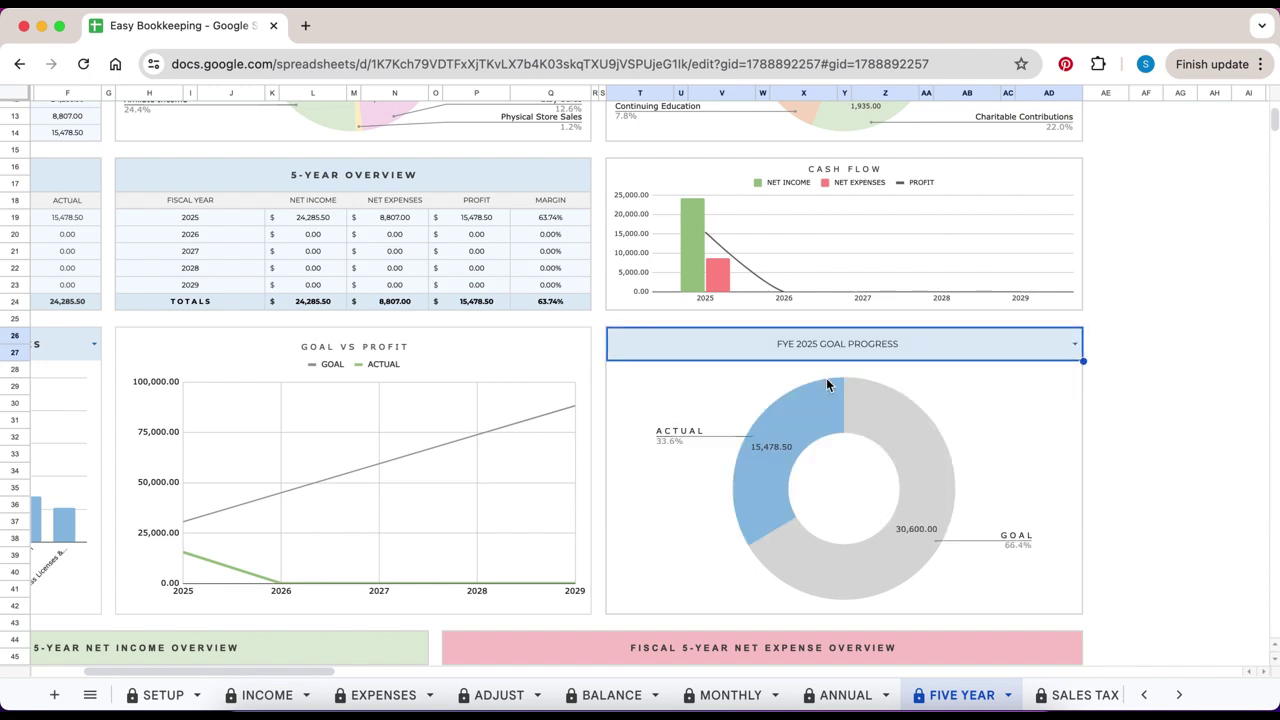
Review the fiscal 5-year net income and net expense overview tables on the five-year dashboard
scroll(826, 378, "down", 5)
scroll(826, 378, "left", 3)
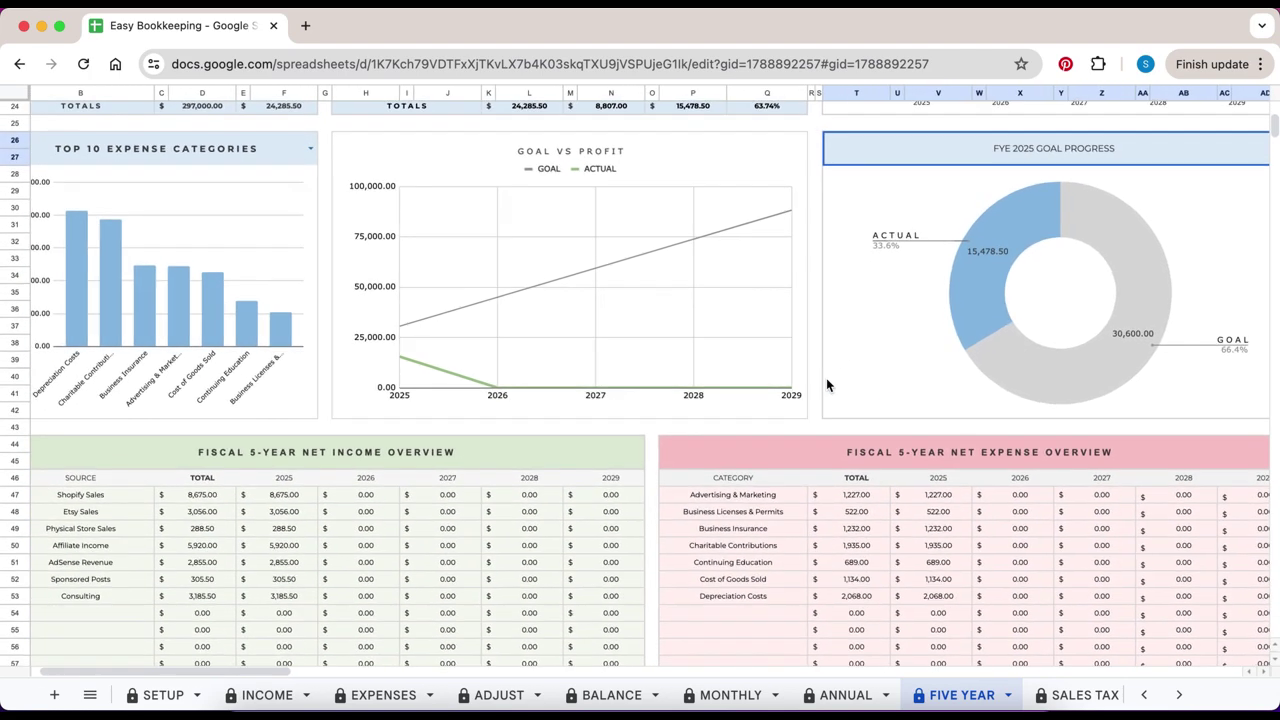
scroll(826, 378, "down", 8)
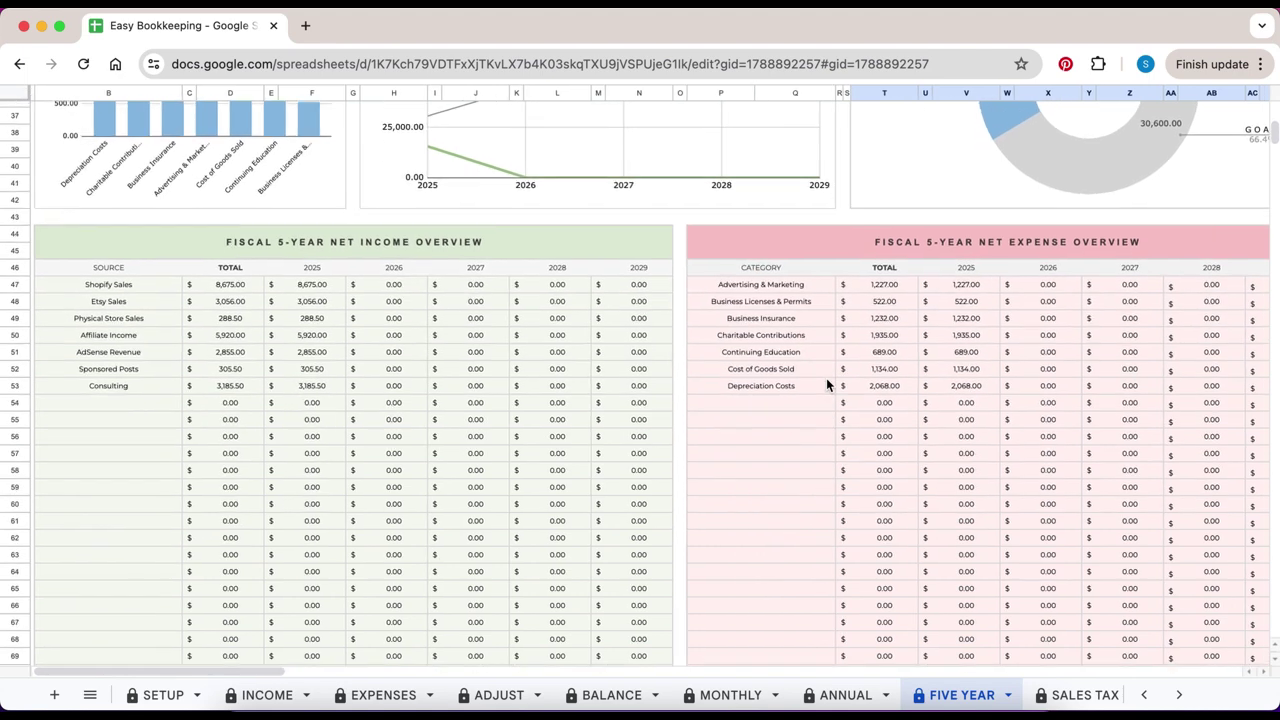
scroll(826, 378, "down", 1)
scroll(826, 378, "left", 1)
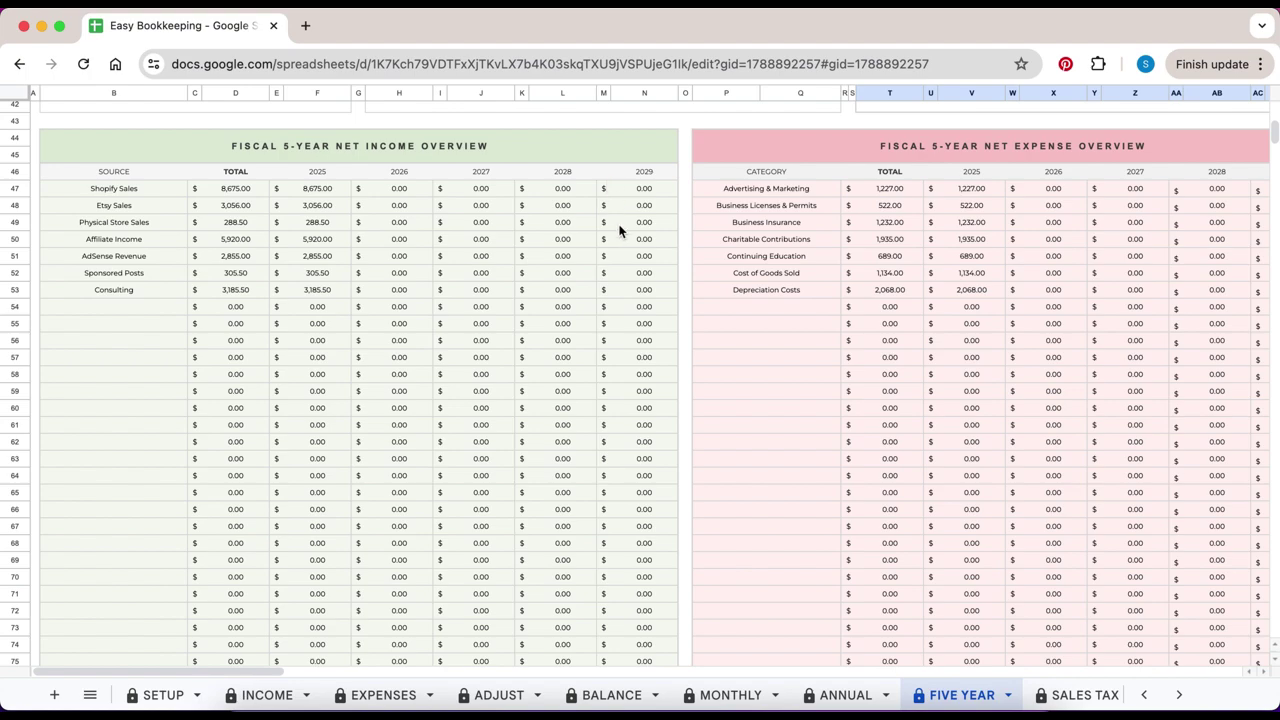
scroll(723, 219, "right", 4)
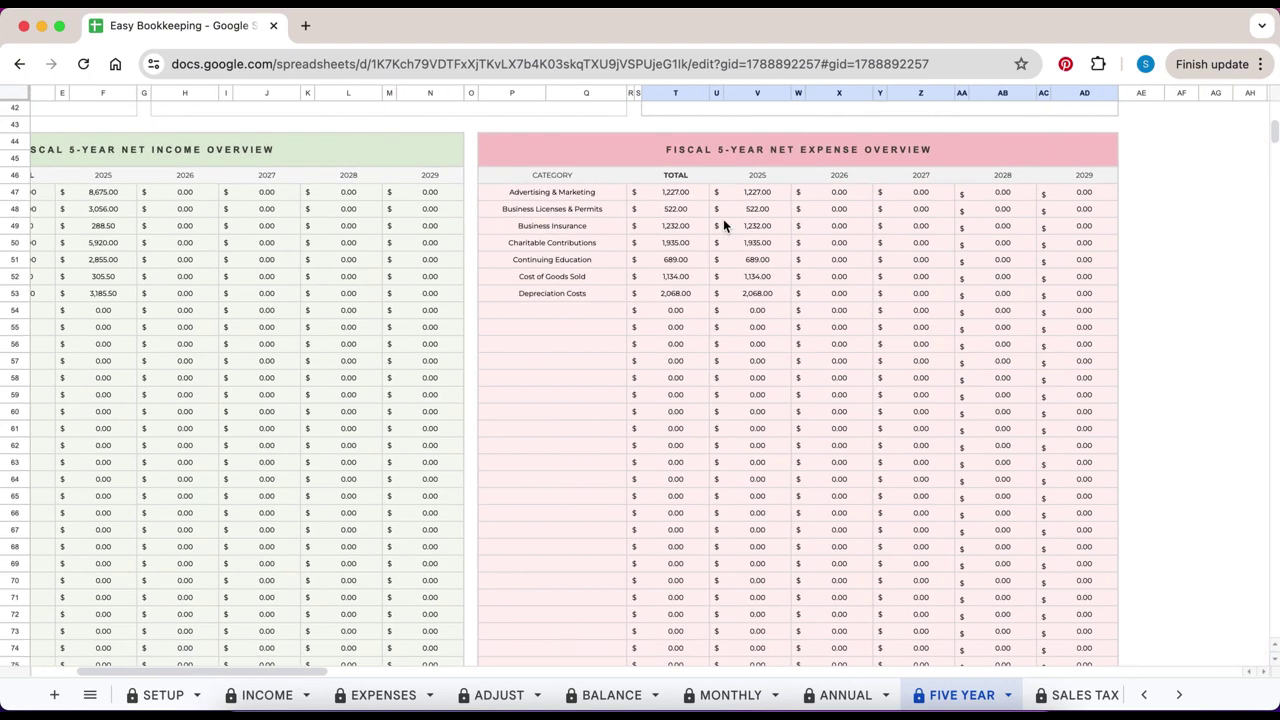
scroll(723, 218, "left", 3)
scroll(723, 218, "up", 15)
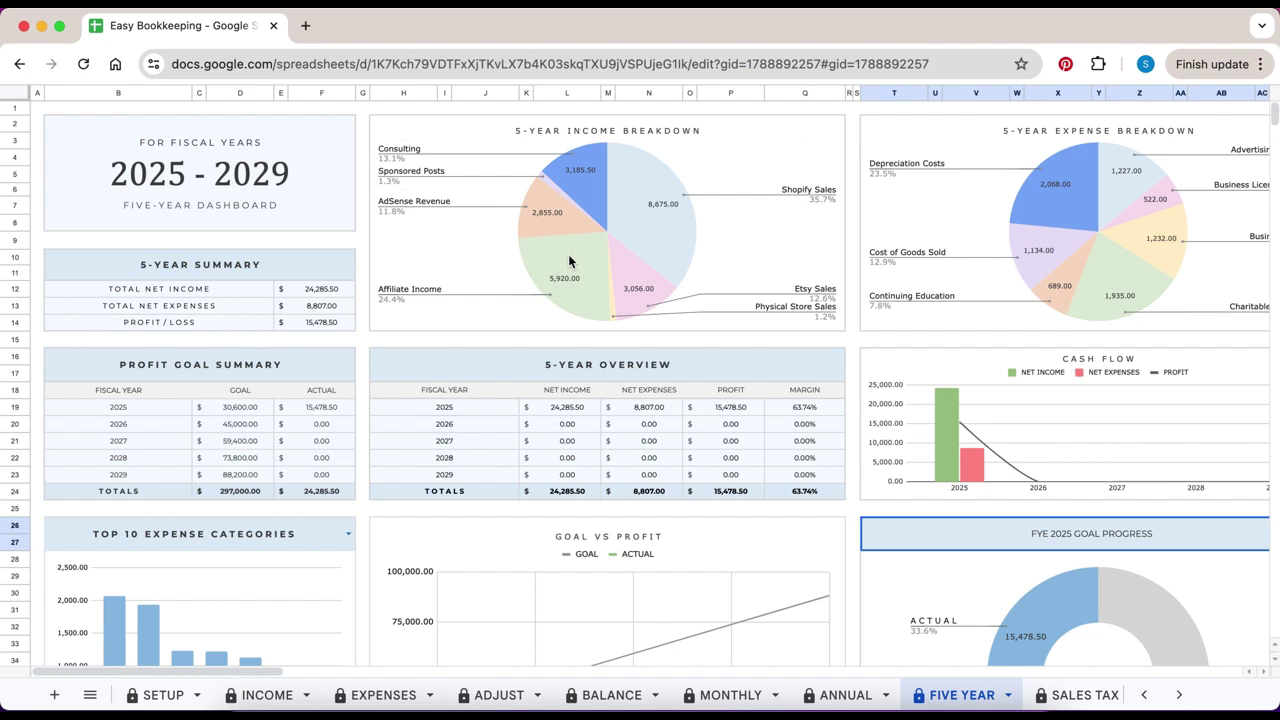
Set the fiscal year end to 2025 on the SALES TAX sheet's sales tax and fees dashboard
left_click(1073, 695)
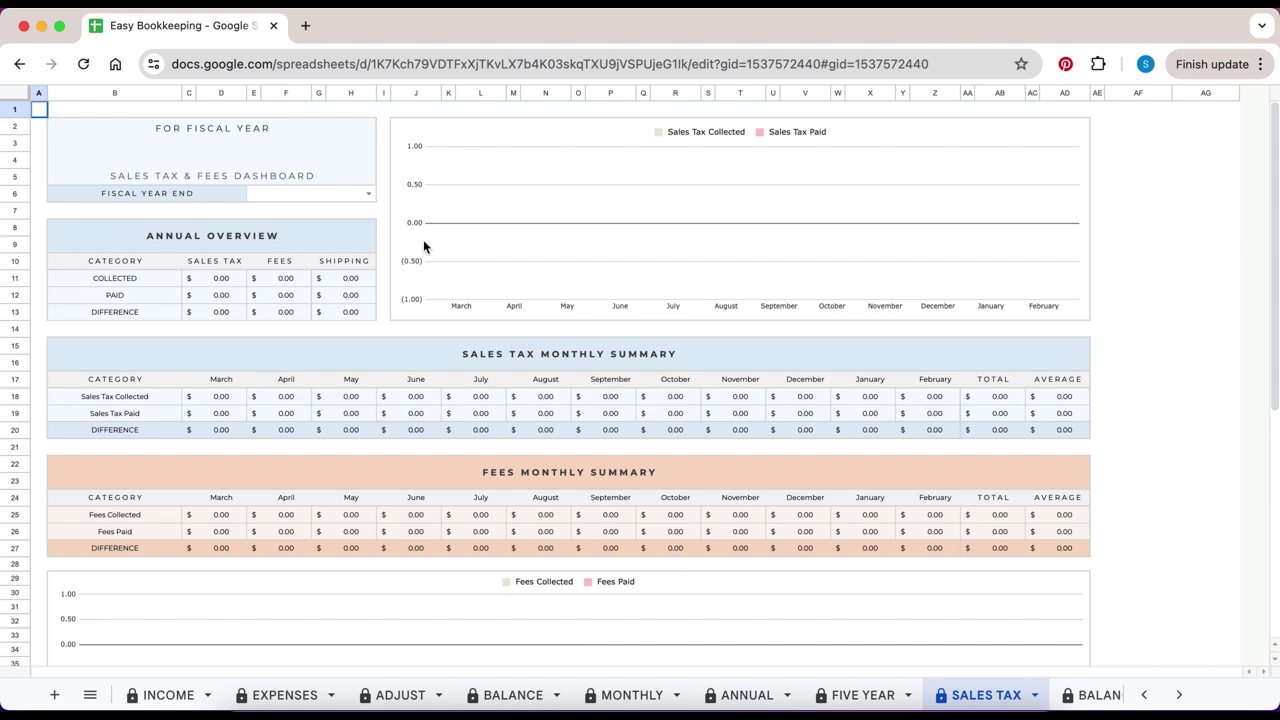
left_click(369, 194)
left_click(365, 218)
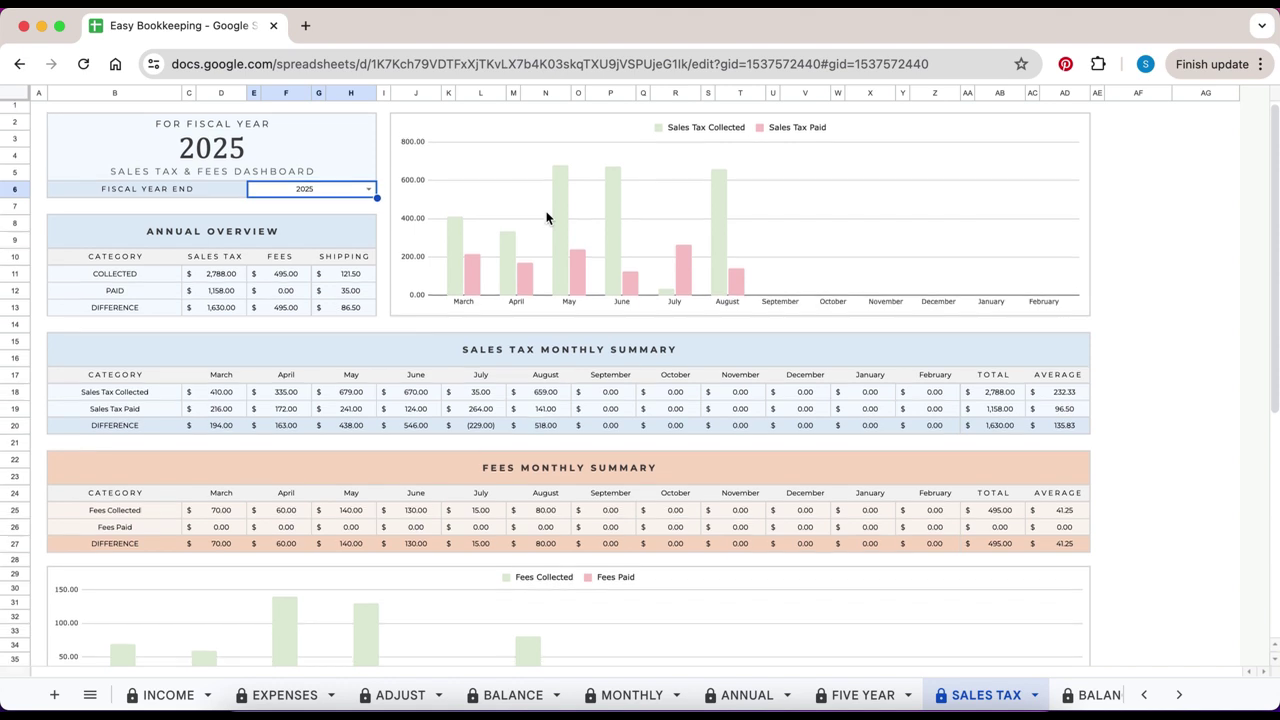
Review the sales tax, fees and shipping monthly summaries on the SALES TAX sheet
scroll(548, 218, "down", 5)
left_click(551, 228)
left_click(547, 338)
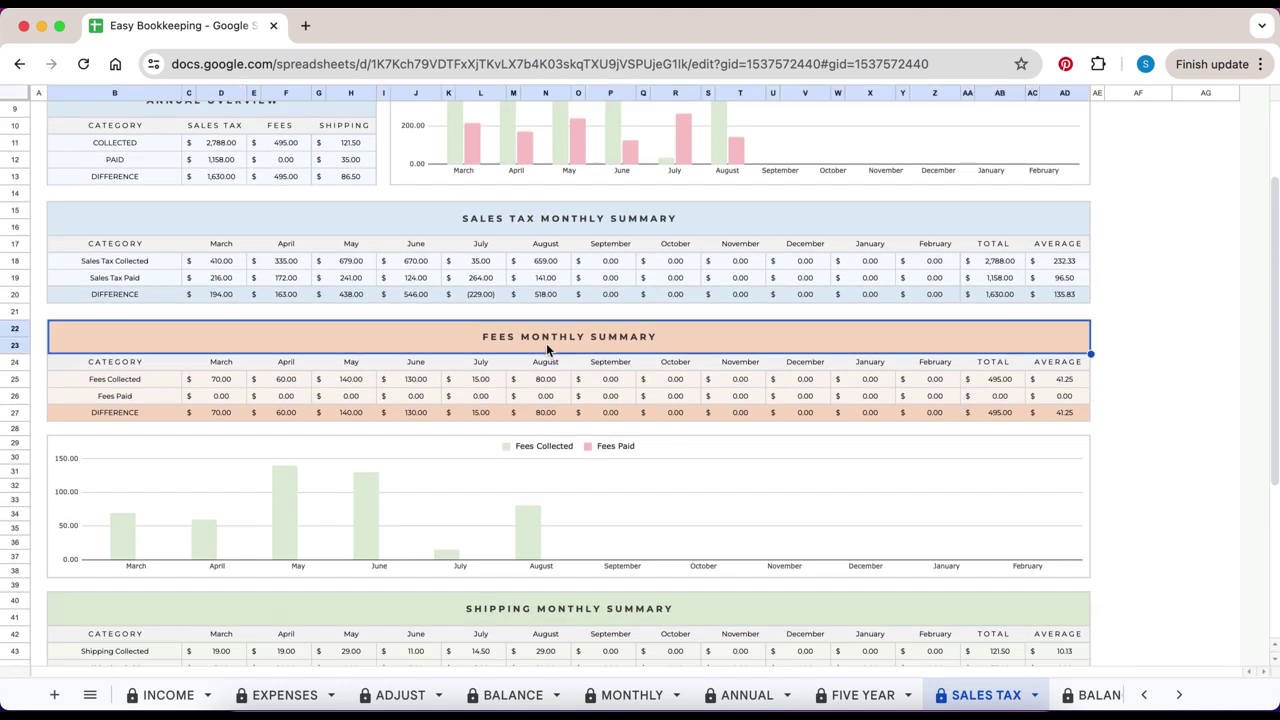
left_click(550, 615)
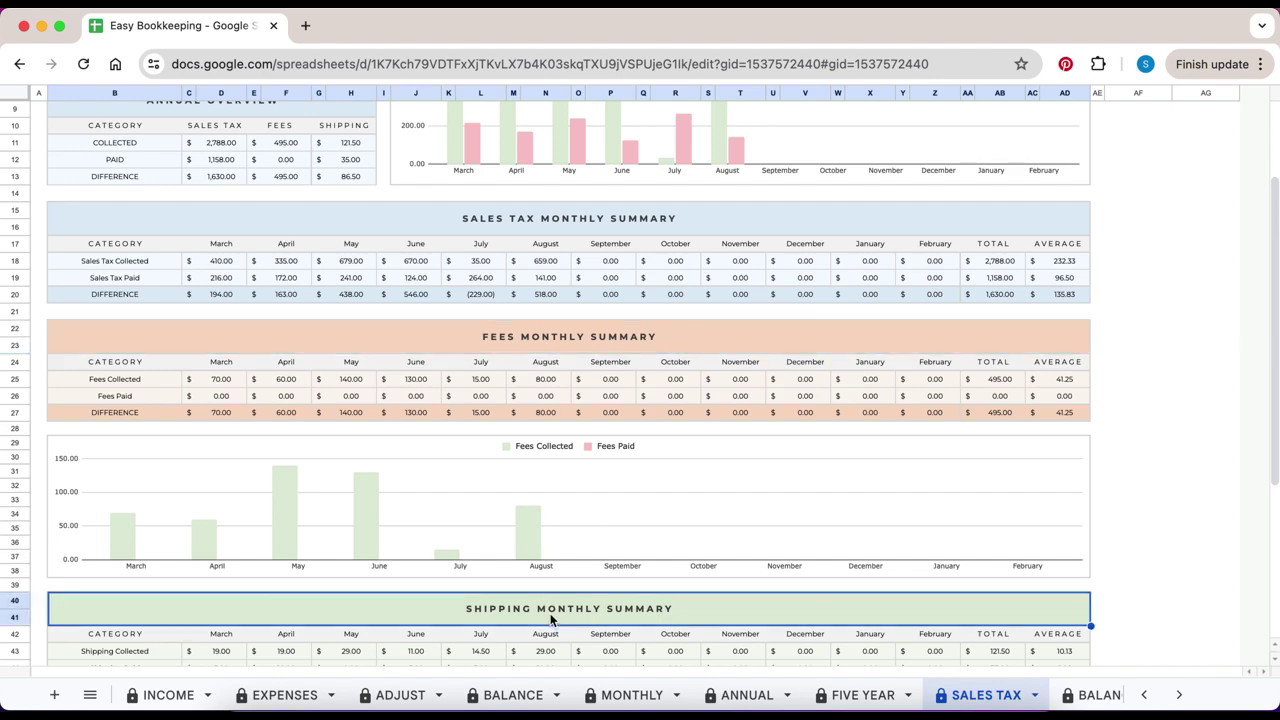
scroll(550, 620, "down", 5)
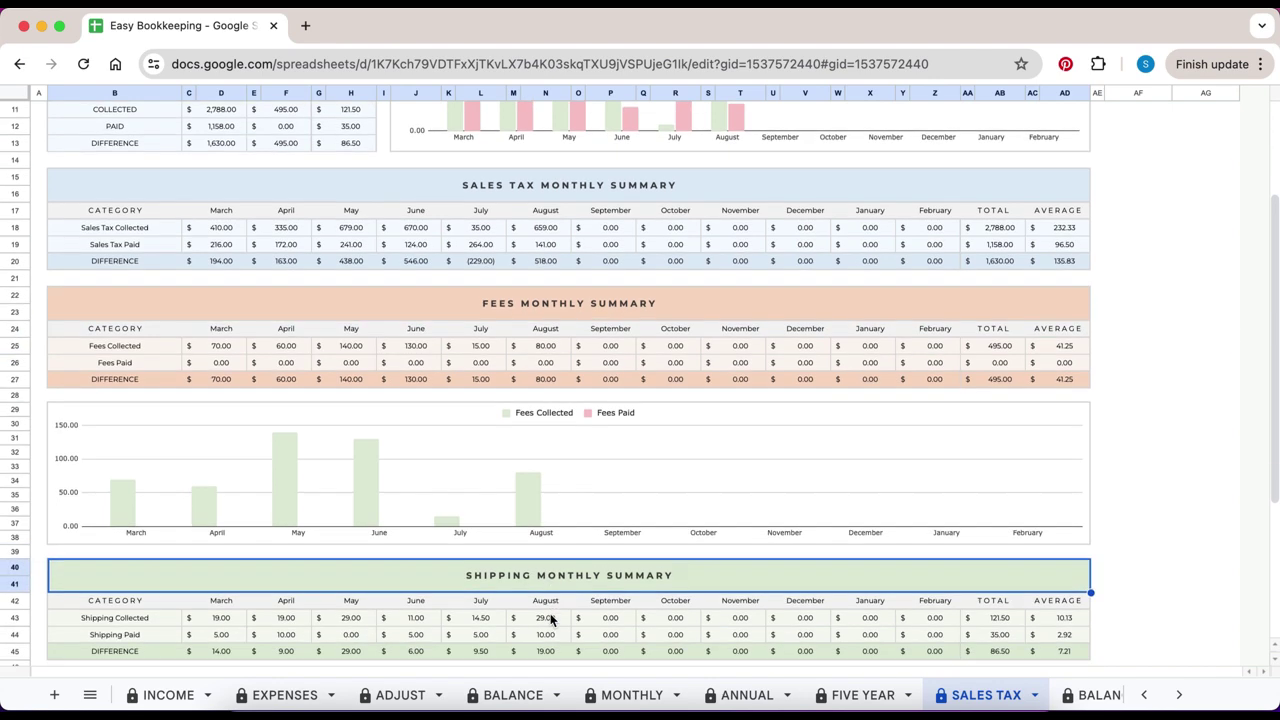
scroll(550, 620, "up", 6)
scroll(550, 620, "up", 2)
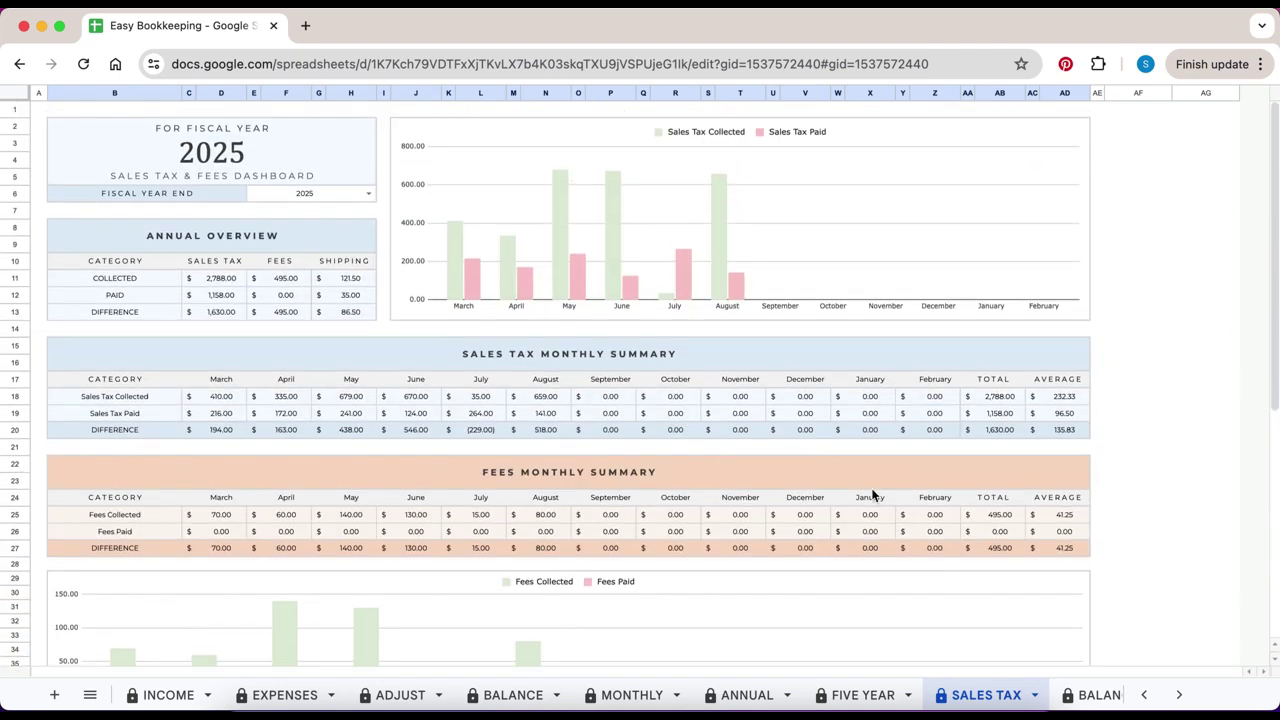
Open the BALANCE SHEET and look over its financial ratios, asset sections and liability section
left_click(948, 692)
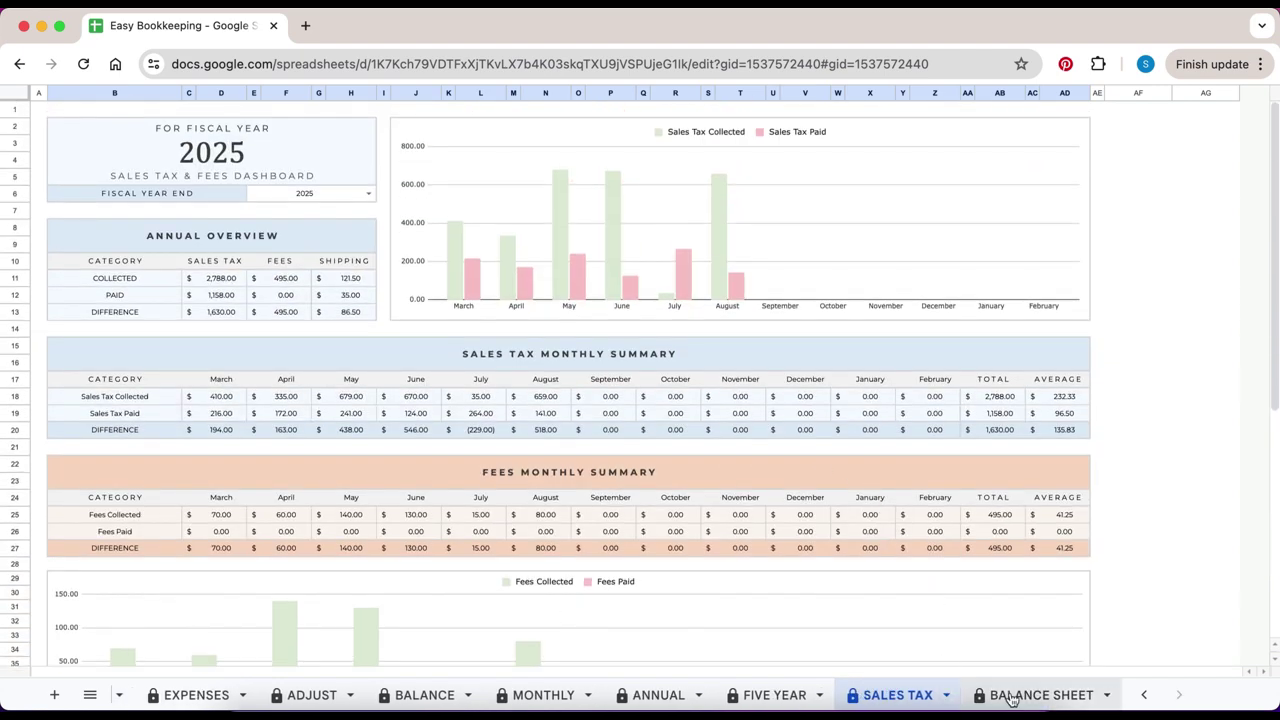
left_click(1011, 697)
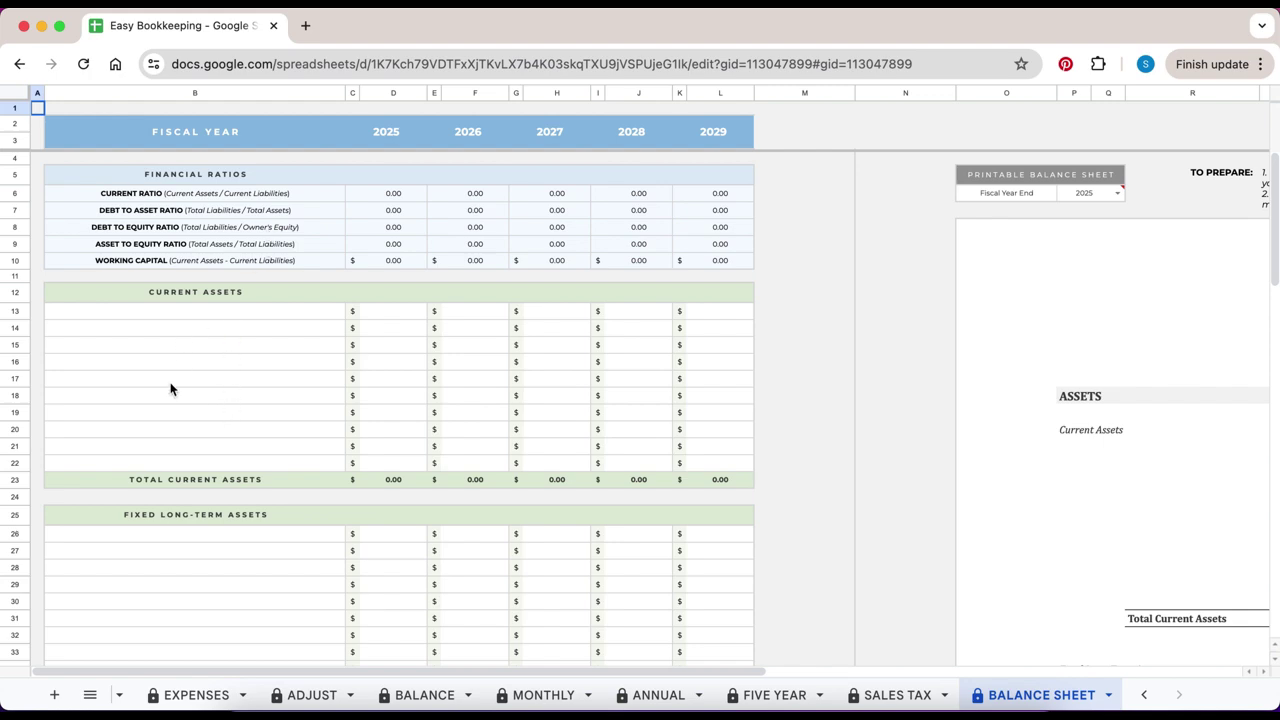
scroll(264, 417, "down", 10)
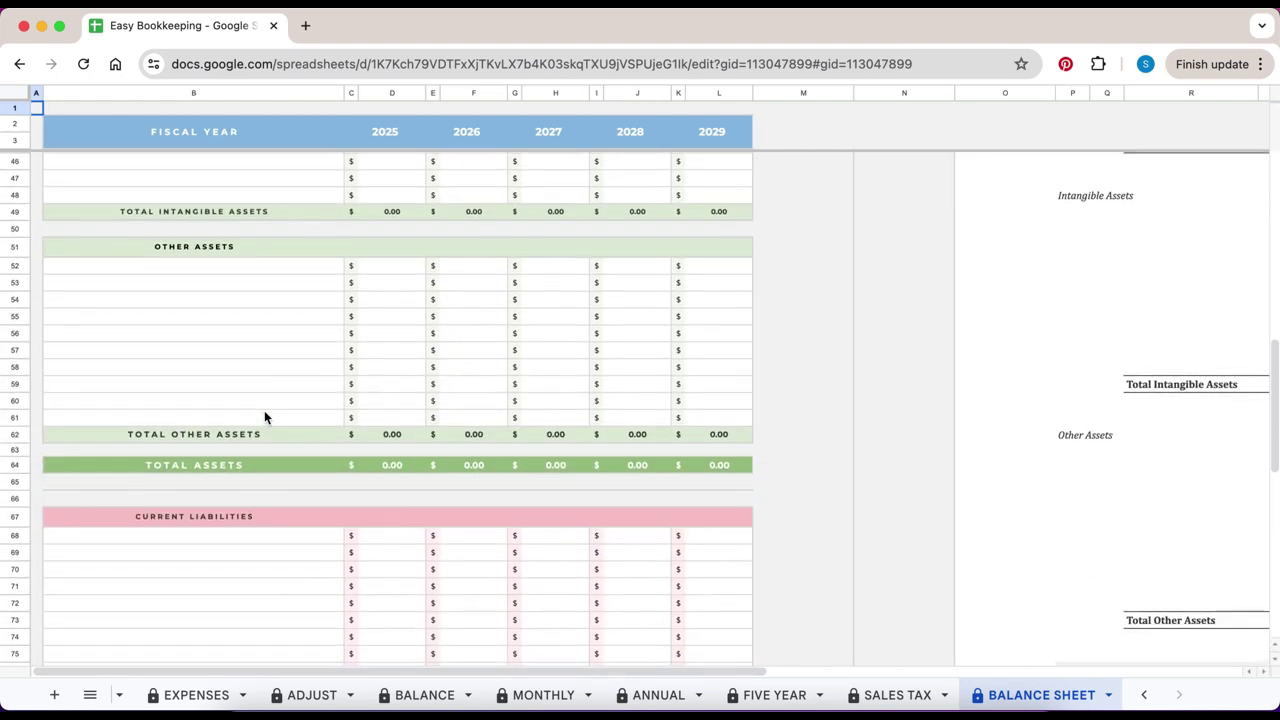
scroll(265, 417, "up", 12)
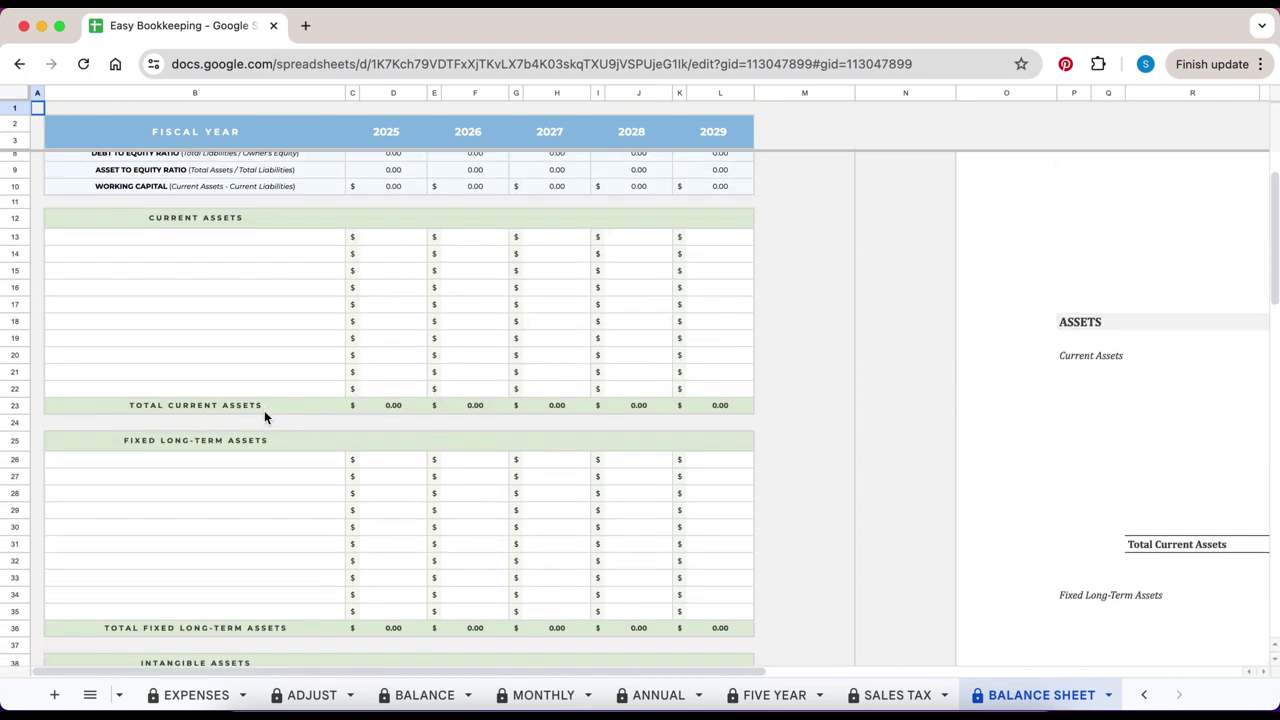
scroll(264, 412, "up", 2)
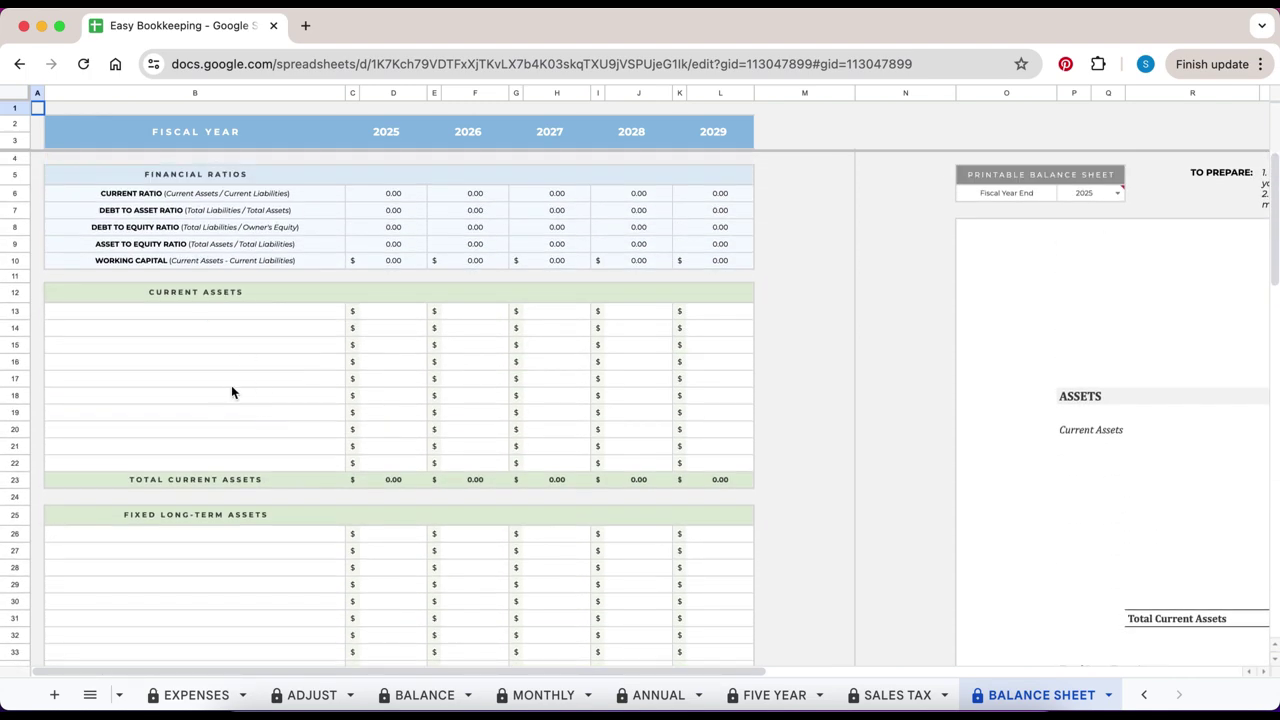
scroll(231, 392, "down", 2)
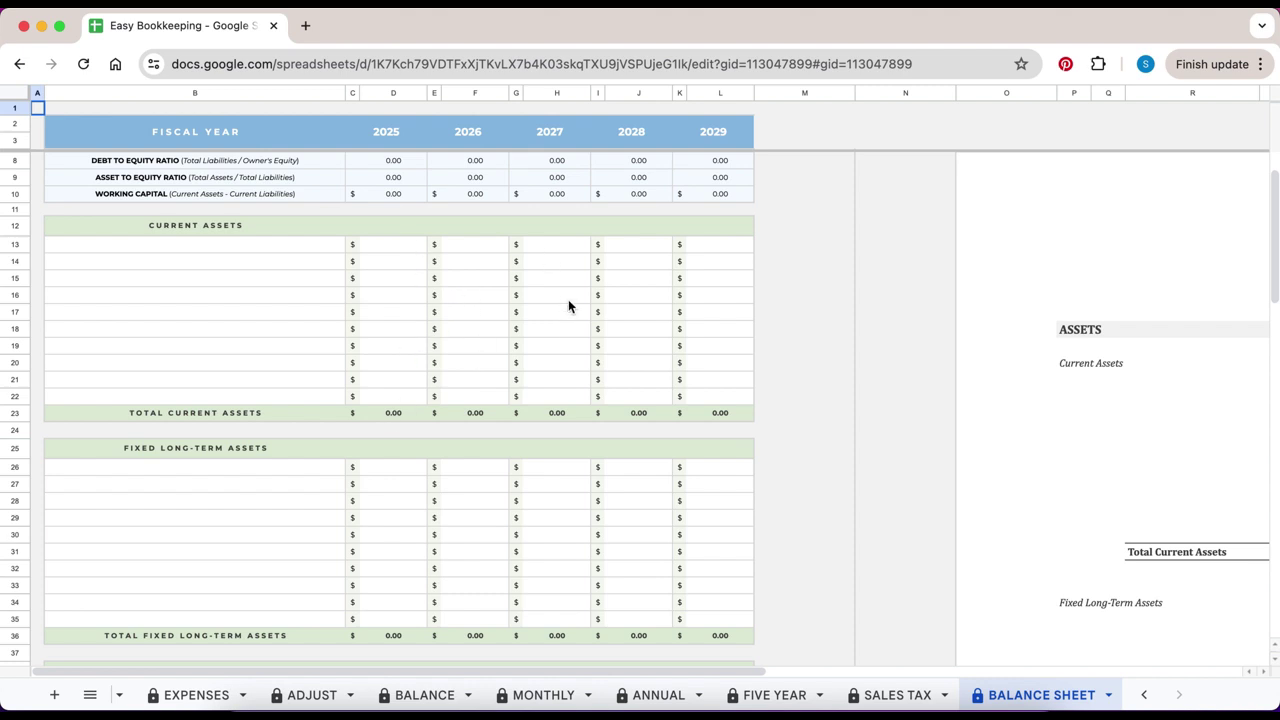
scroll(353, 270, "down", 1)
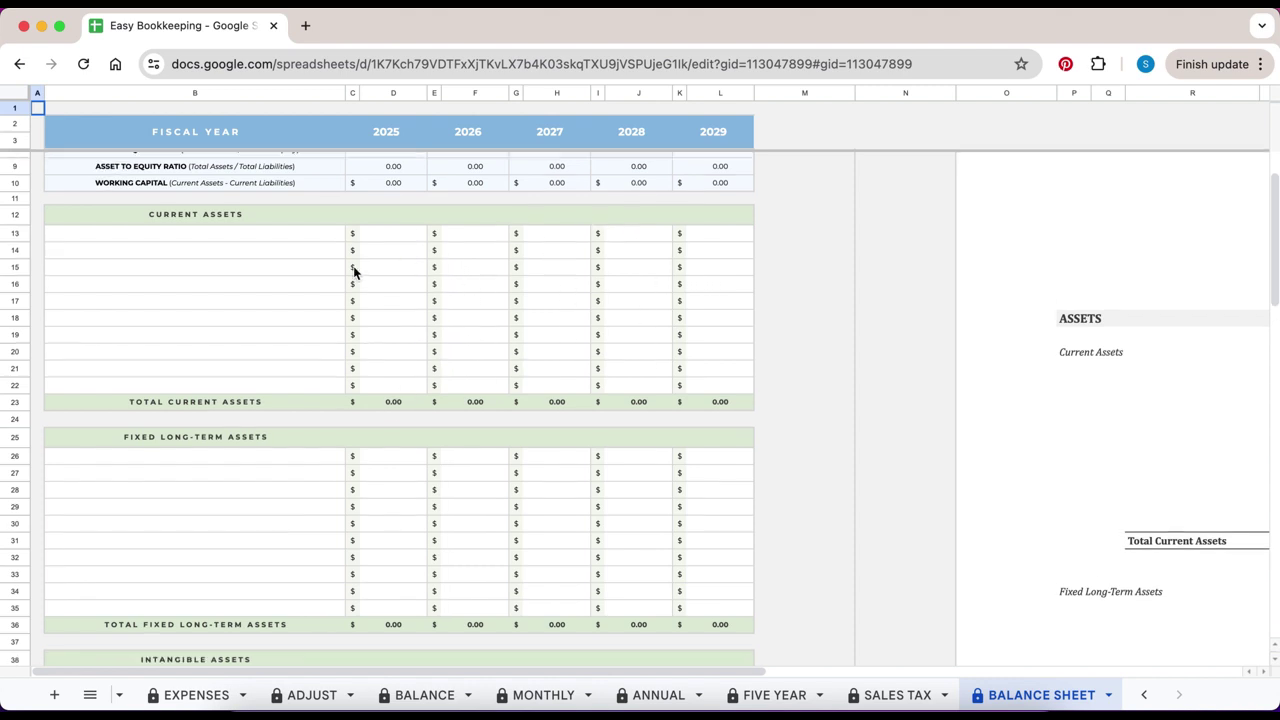
Enter 2025 current assets: Cash & Cash Equivalents 2000, Short-term Investments 5000, Accounts Receivable - net 3000; and fixed assets: Land 550000, Land Improvements 15000, Building 250000
left_click(307, 240)
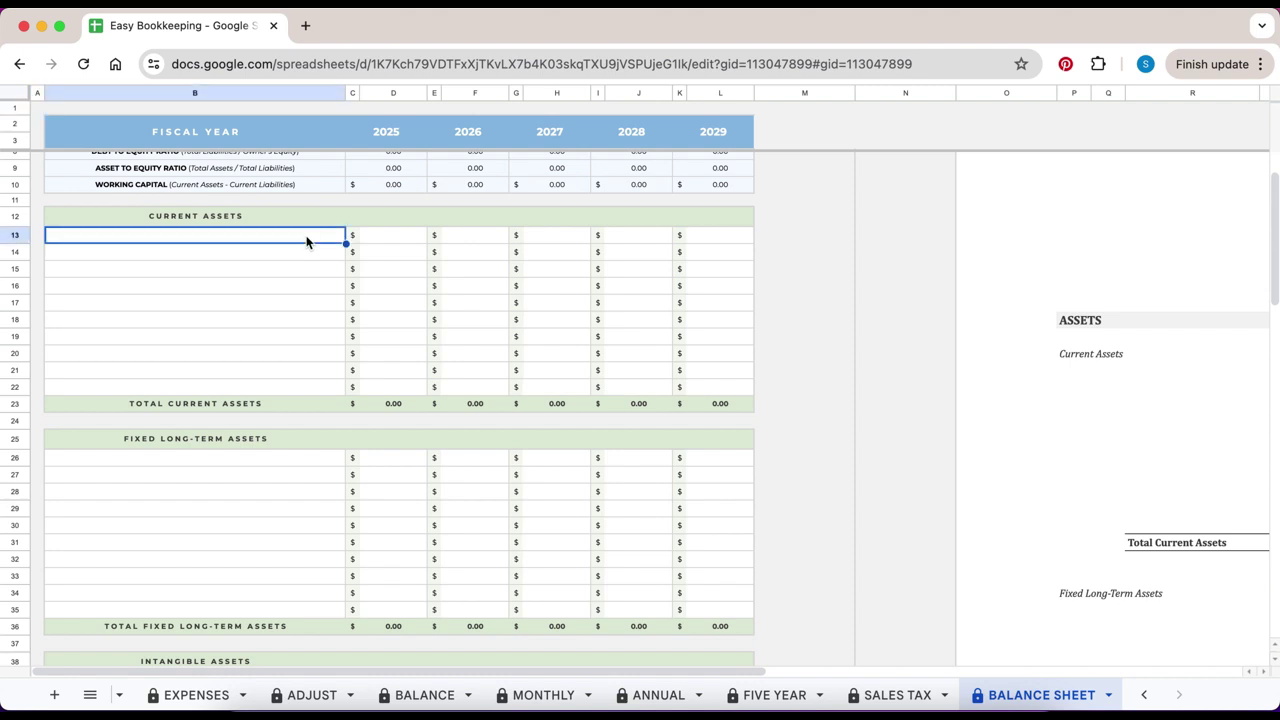
type("Cash & Cash Equivalents\t2000 Short-term Investments\t5000 Accounts Receivable - net\t3000")
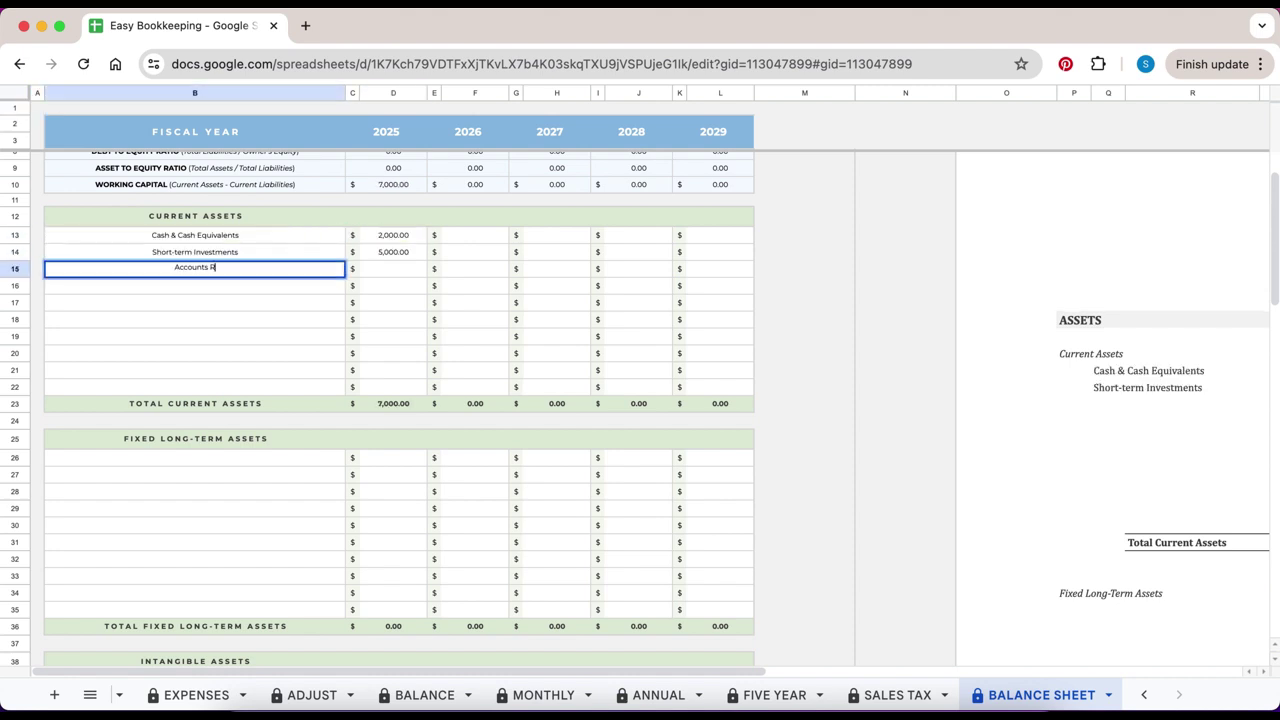
left_click(270, 458)
type("Land\t\t500000 Land Improvements\t\t15000 Building\t\t300000")
Enter the 2025 current liabilities: Notes Payable 575, Accounts Payable 1500 and Wages Payable 2500
scroll(241, 495, "down", 8)
left_click(241, 423)
type("Notes Payable\t\t575 Accounts Payable")
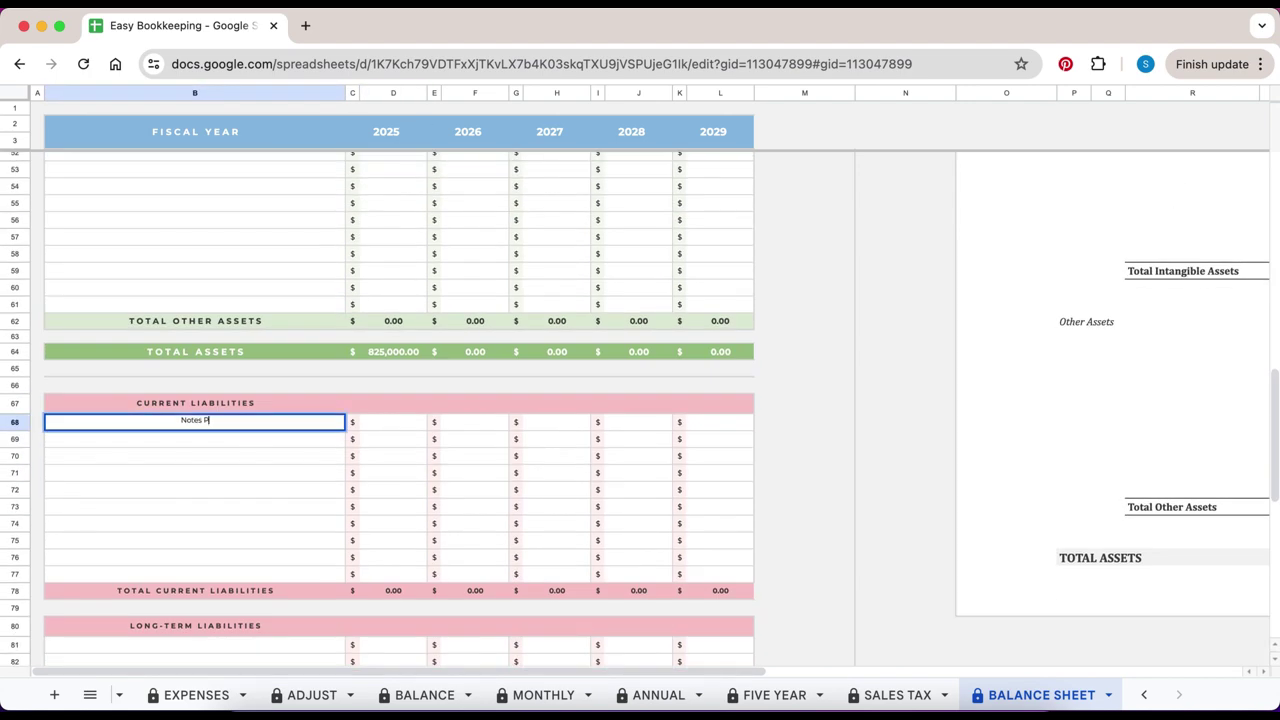
key("Tab")
type("1500")
key("Return")
type("Wages Payable")
key("Tab")
key("Tab")
type("2500")
key("Return")
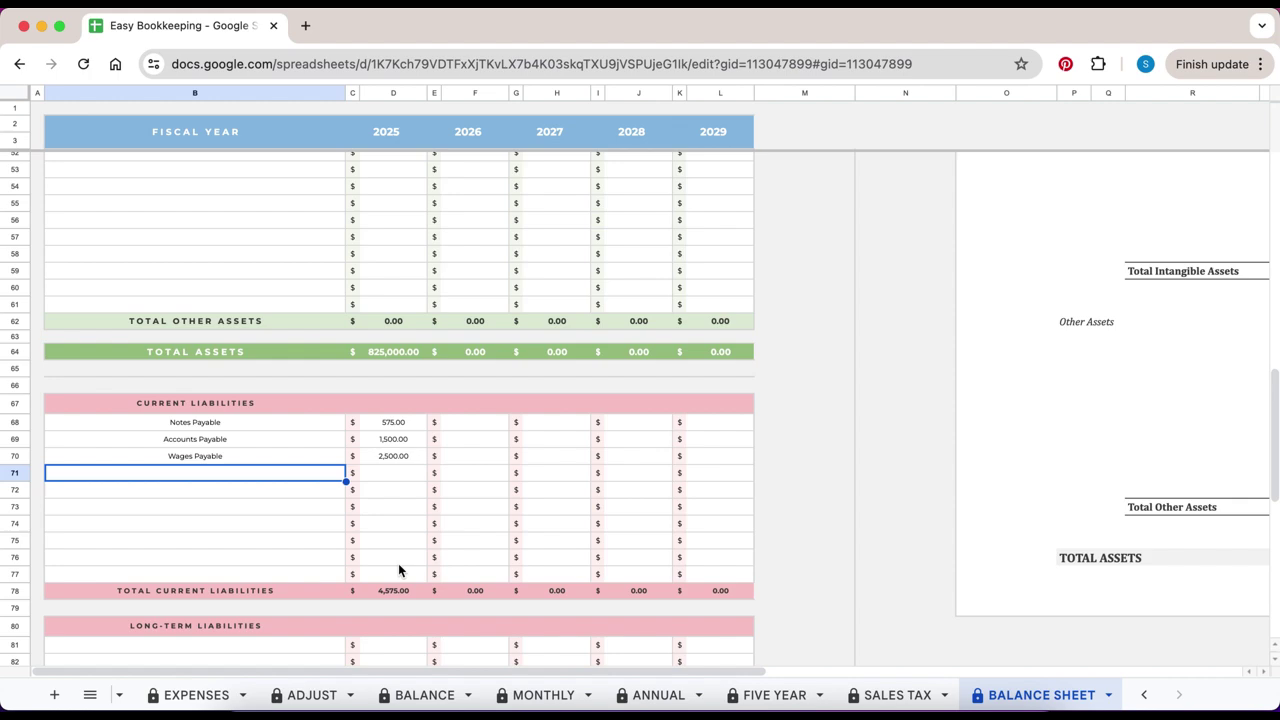
Set the fiscal year end of the printable balance sheet to 2025
scroll(400, 473, "up", 8)
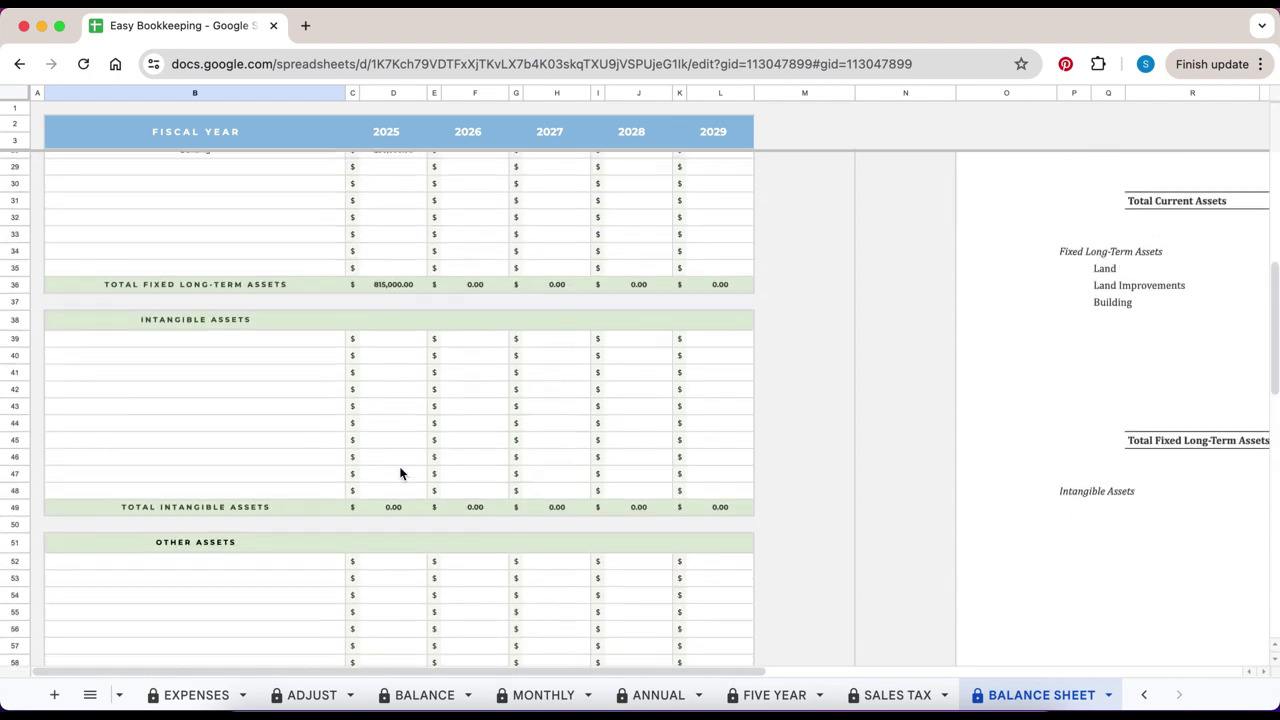
scroll(400, 473, "up", 8)
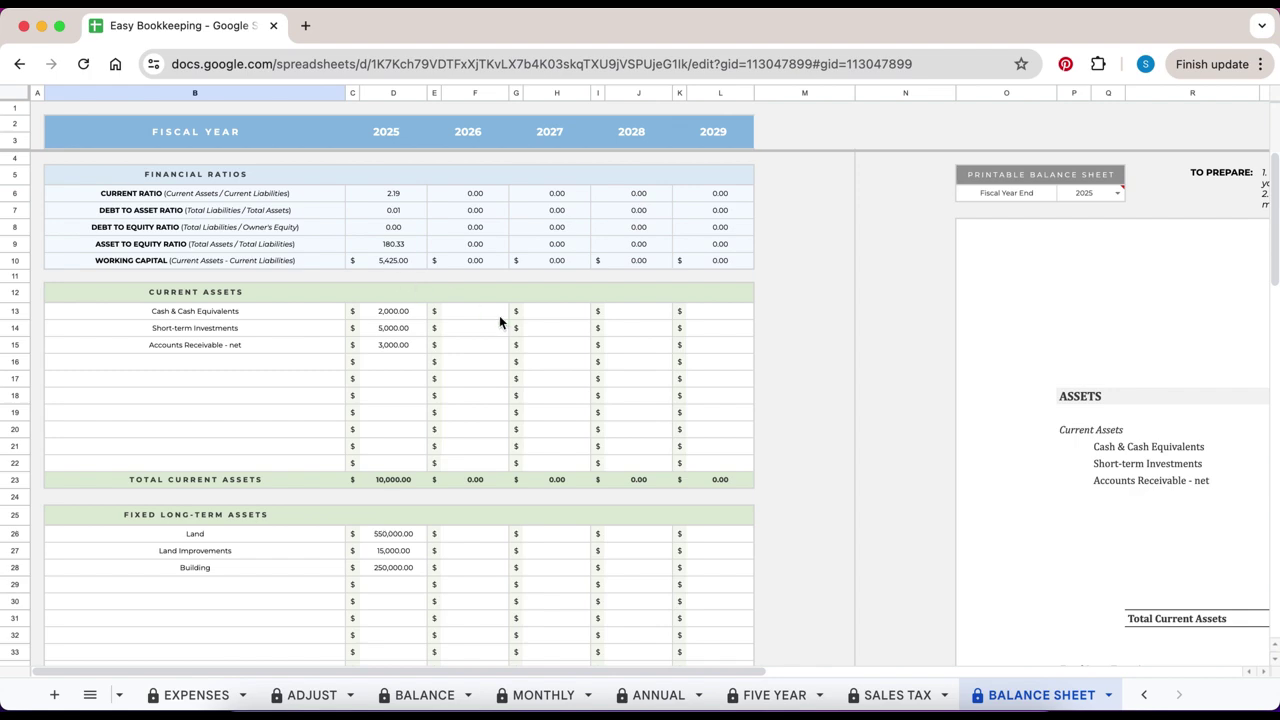
scroll(500, 320, "right", 10)
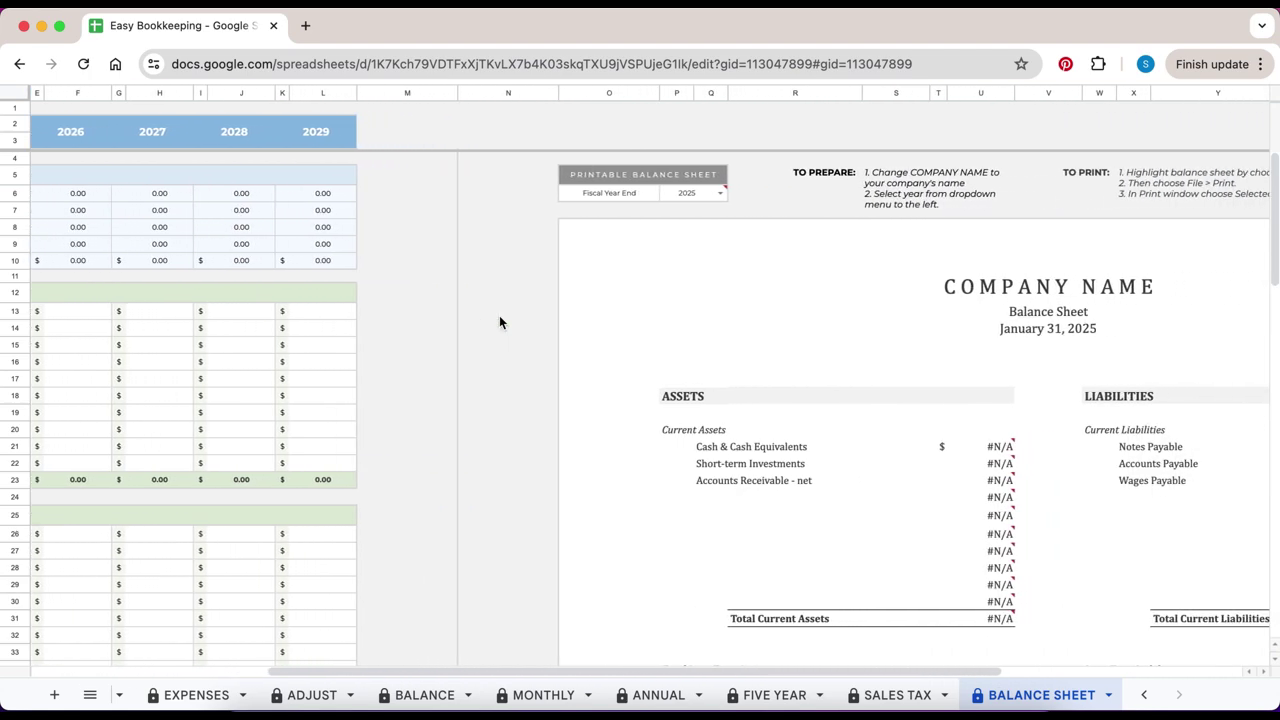
scroll(500, 322, "right", 10)
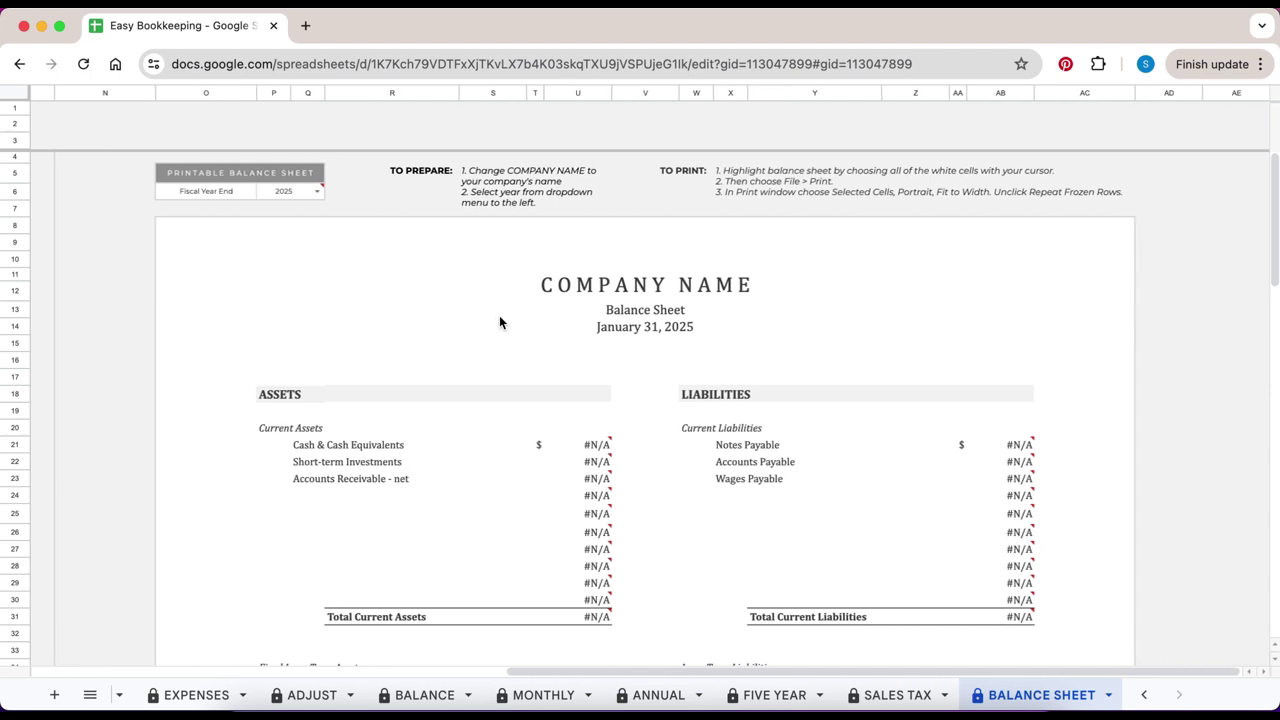
scroll(499, 322, "left", 2)
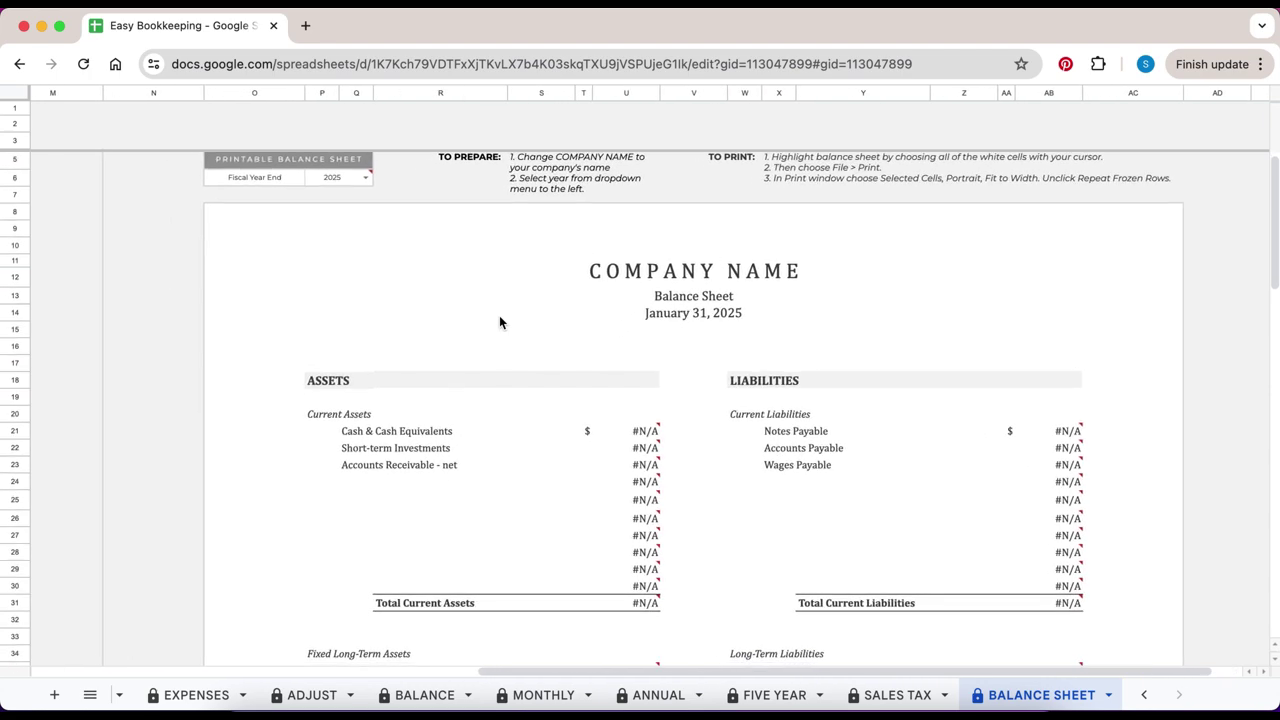
scroll(654, 277, "left", 1)
scroll(654, 277, "up", 1)
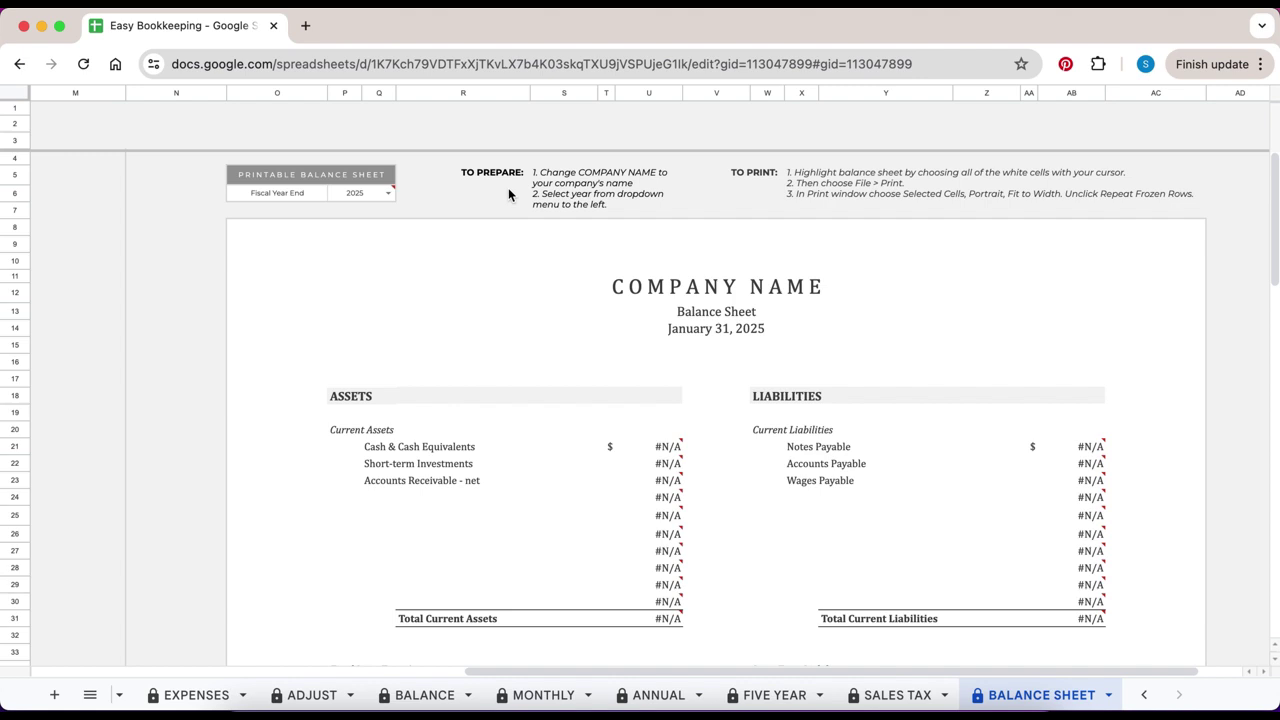
left_click(388, 194)
left_click(348, 214)
scroll(348, 214, "left", 3)
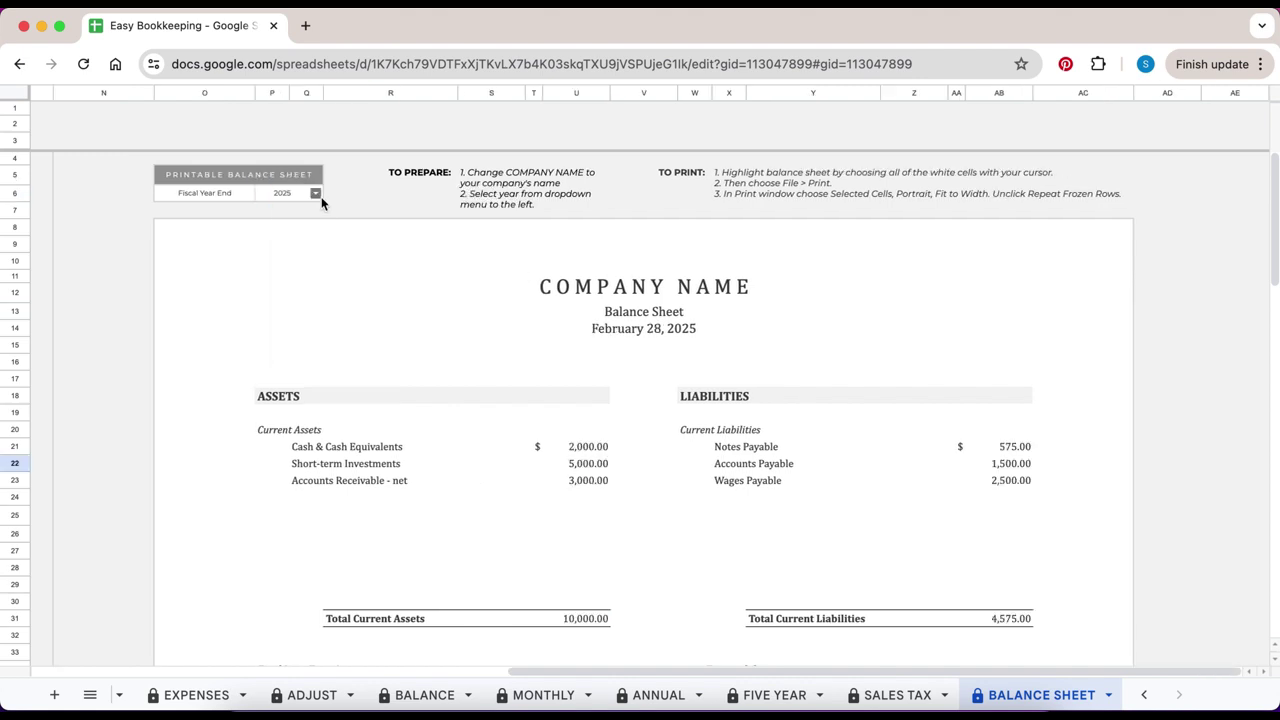
left_click(316, 195)
left_click(306, 216)
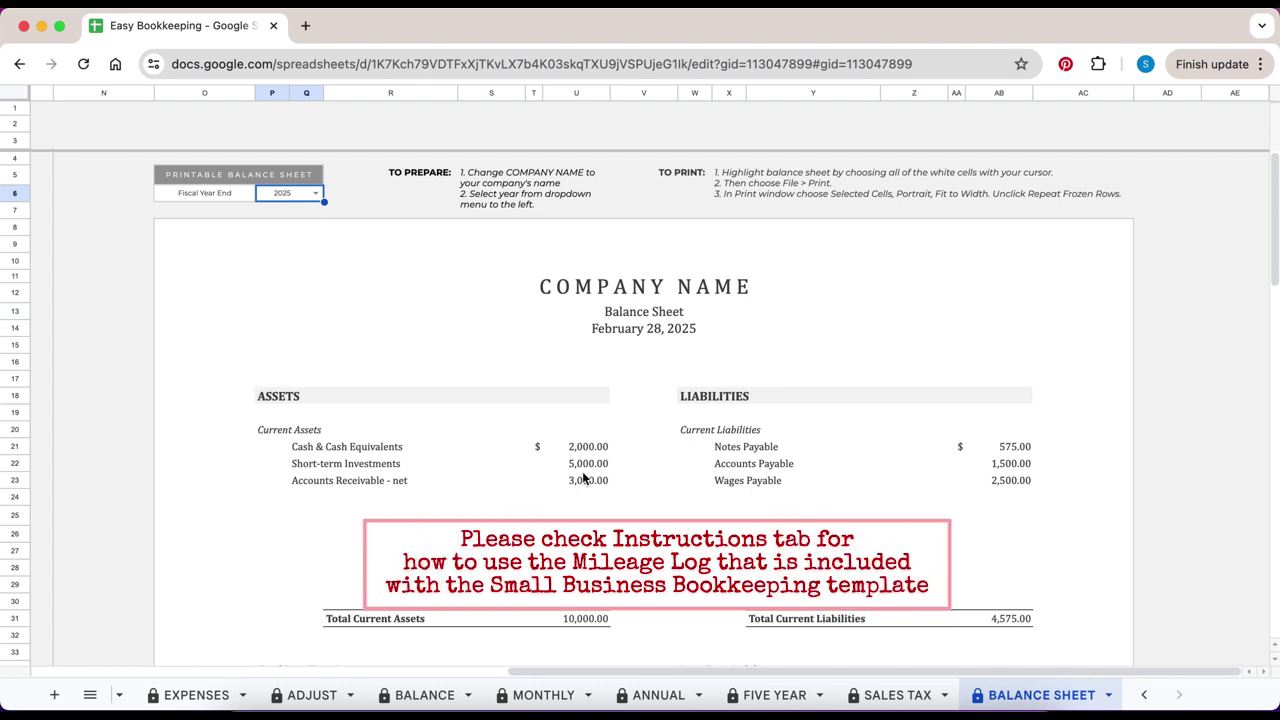
Open the INSTRUCTIONS sheet and look through its welcome text, help buttons and guidance
scroll(500, 697, "left", 3)
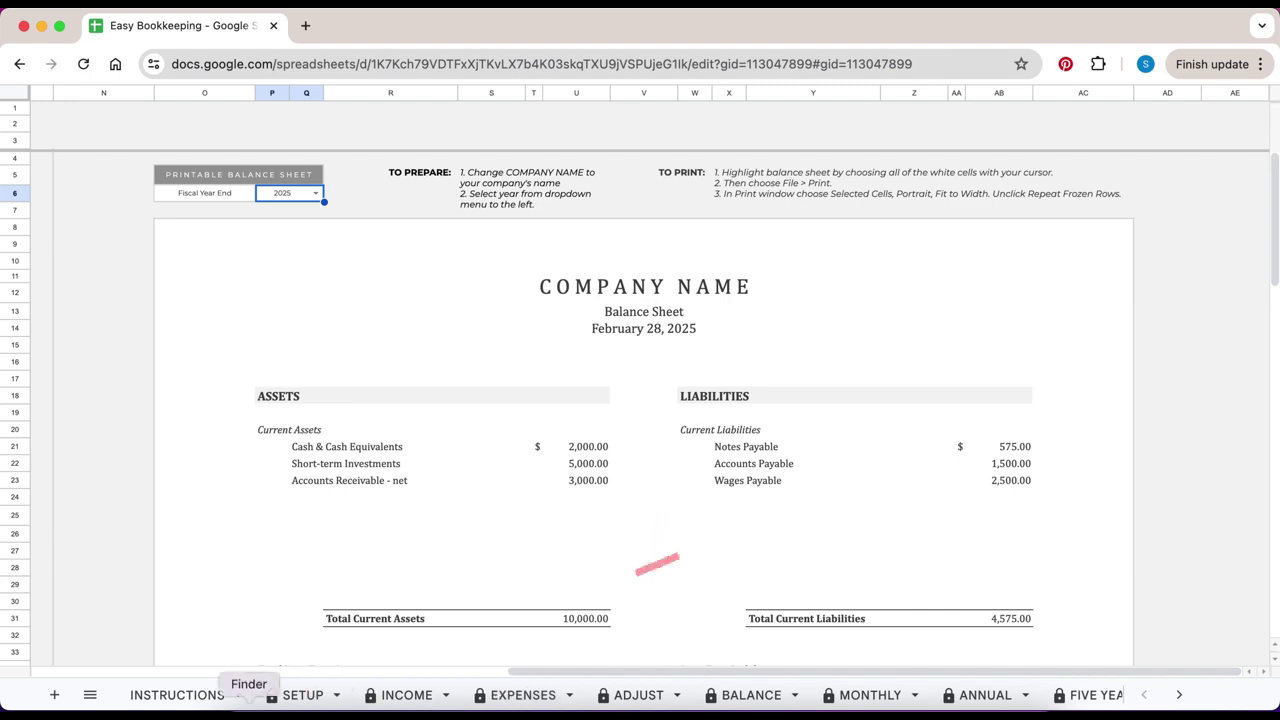
left_click(199, 700)
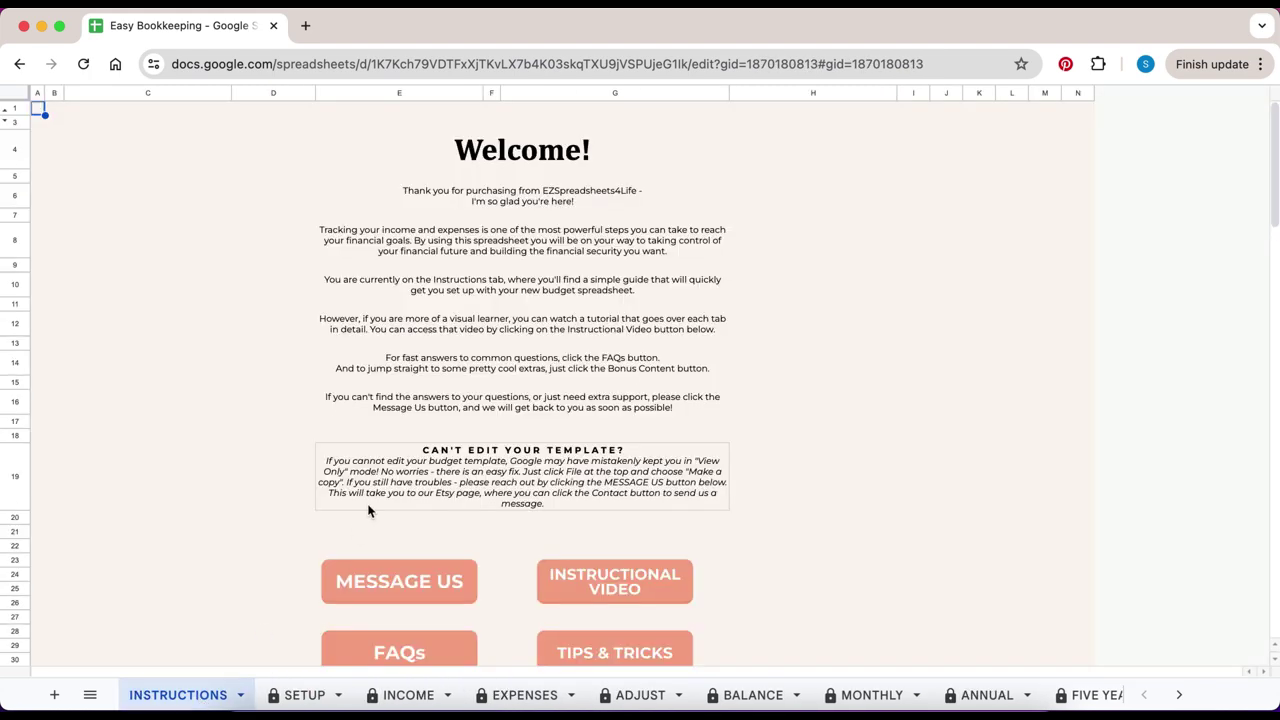
scroll(369, 510, "down", 3)
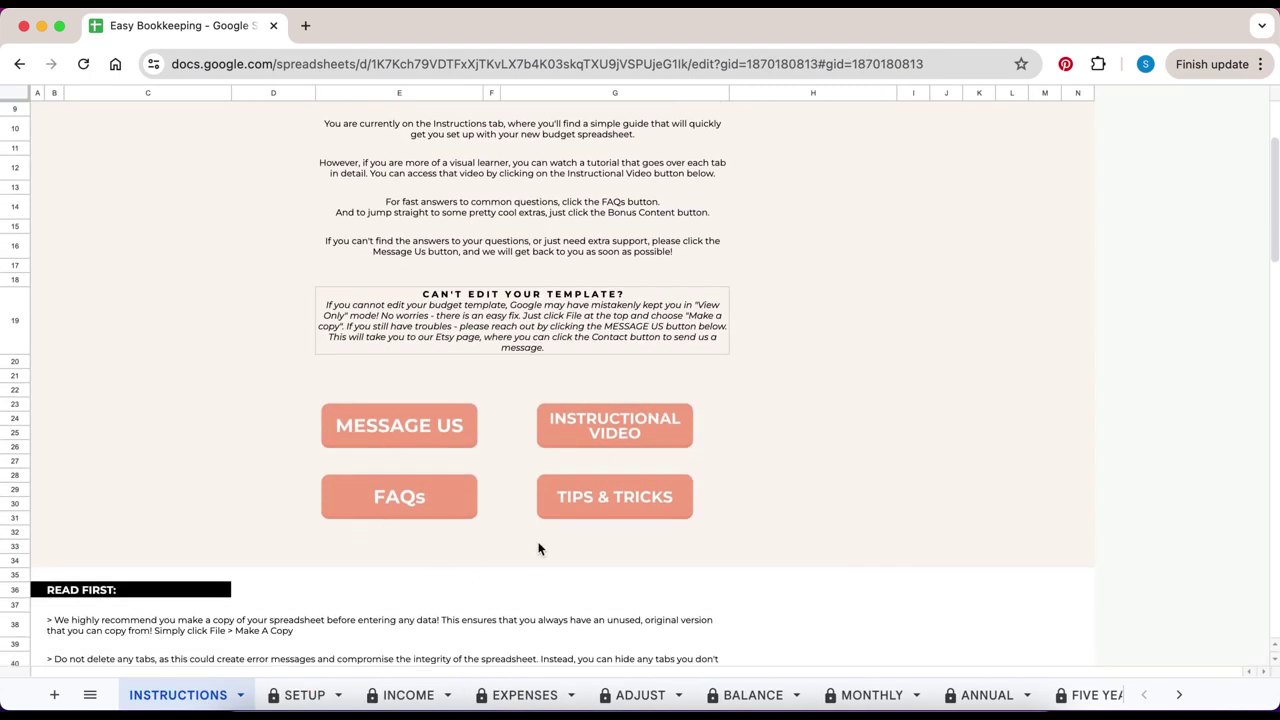